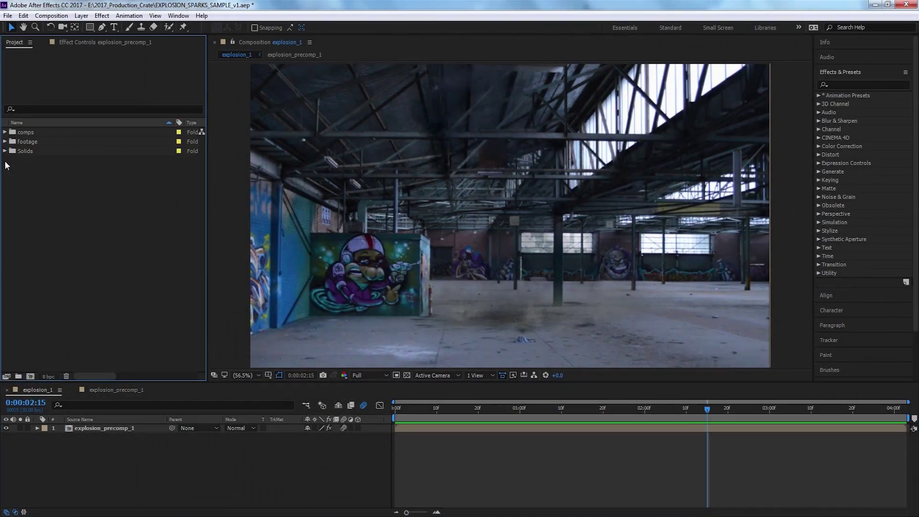
Create a composition named explosion_2 at 1920 x 1080 with a frame rate of 29.97 fps.
left_click(29, 377)
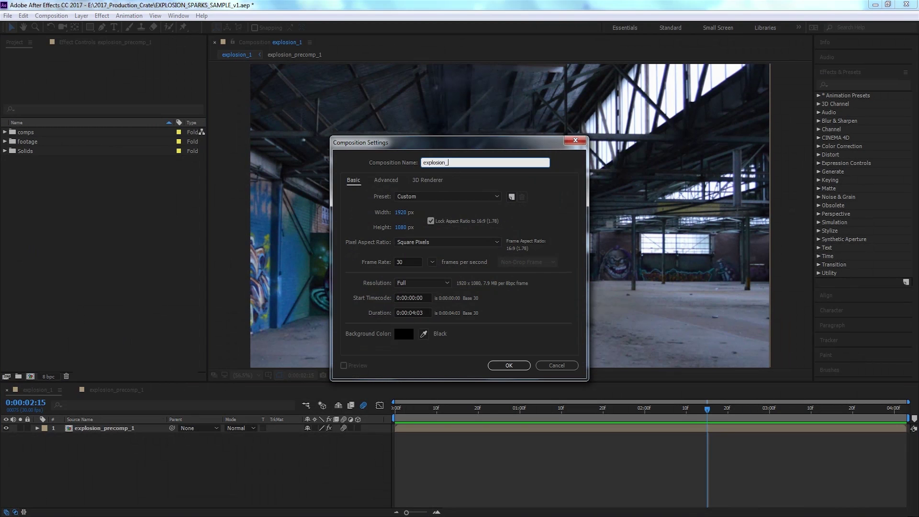
left_click_drag(415, 262, 398, 264)
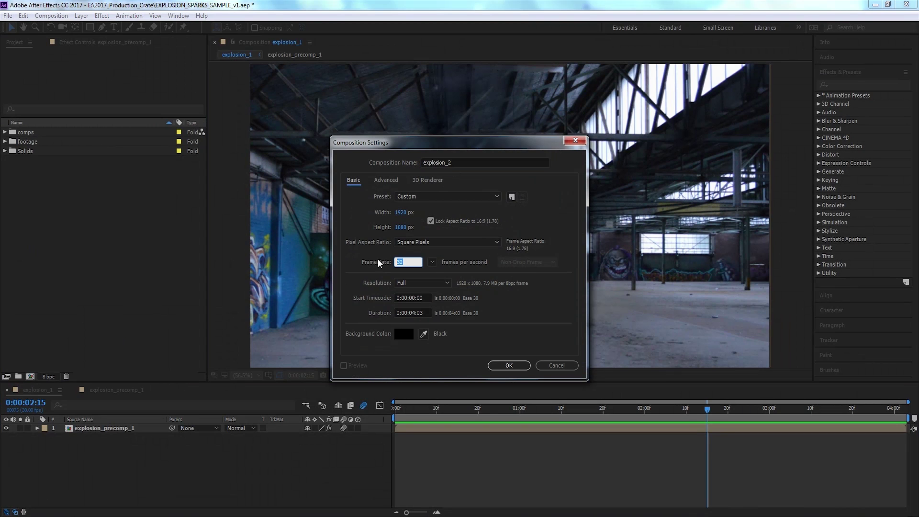
left_click(509, 365)
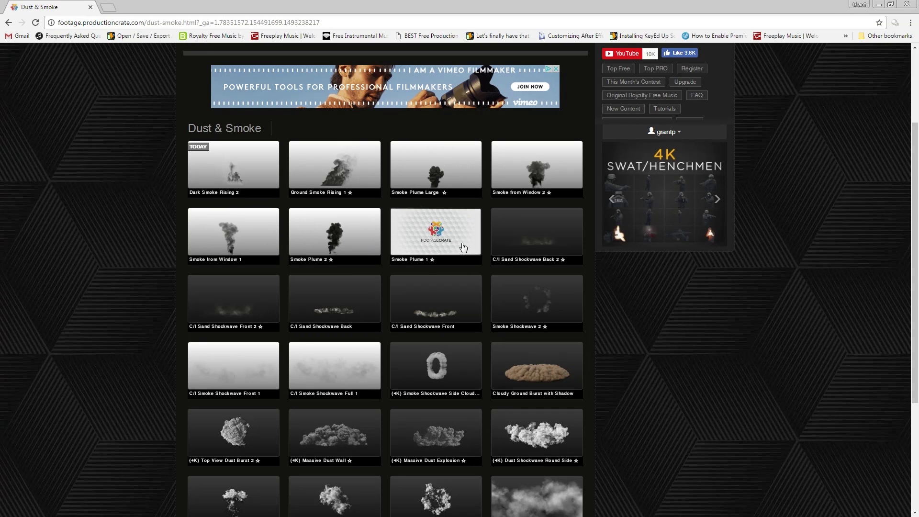
Switch to the browser and preview the C/I Sand Shockwave Back 2 and Front 2 clips on the Dust & Smoke page.
left_click(501, 245)
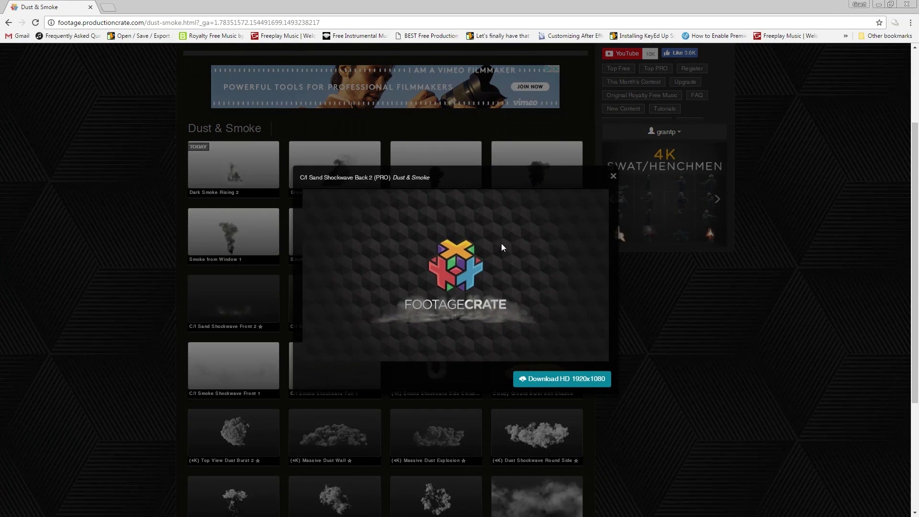
left_click(613, 176)
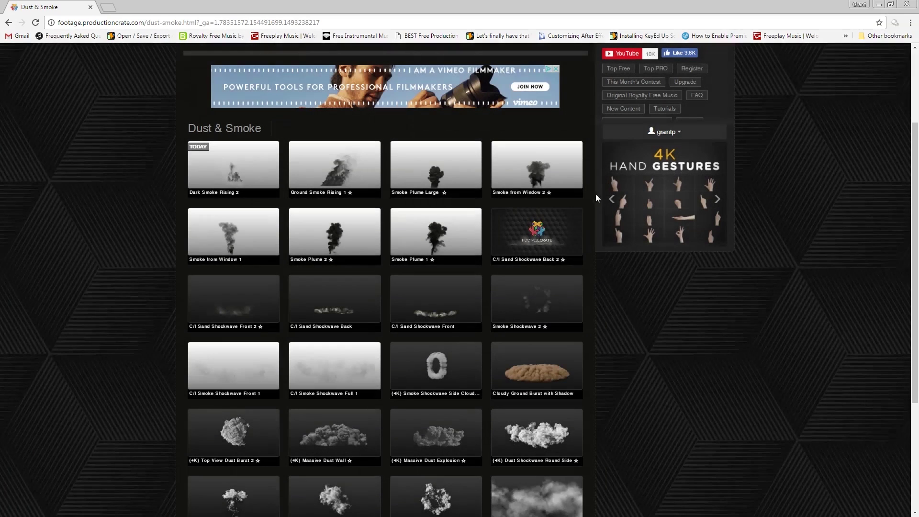
left_click(253, 298)
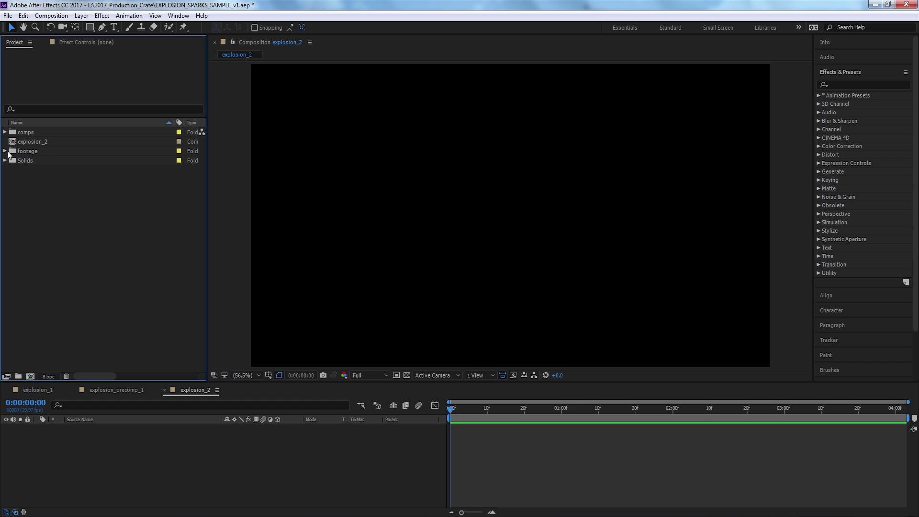
Preview the sand-shockwave-front-2 and sand-shockwave-back-2 clips from the project's footage folder.
left_click(5, 151)
left_click(101, 160)
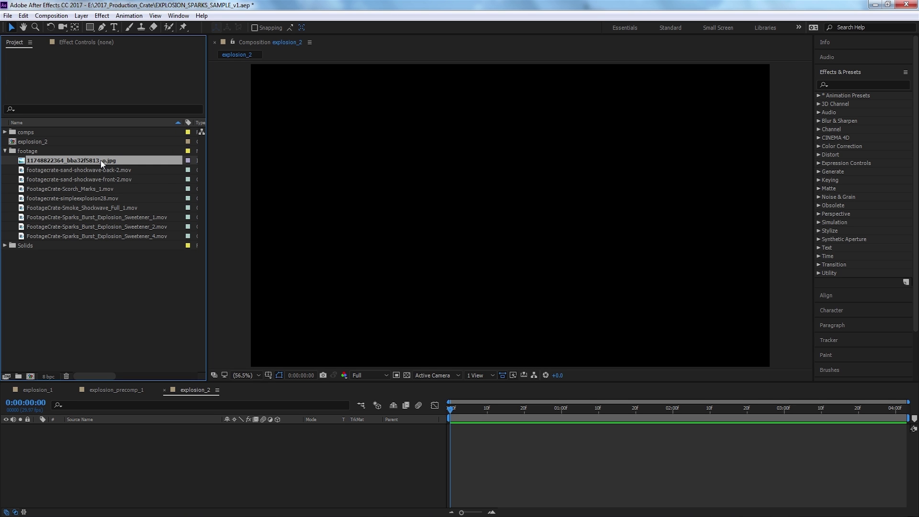
double_click(102, 179)
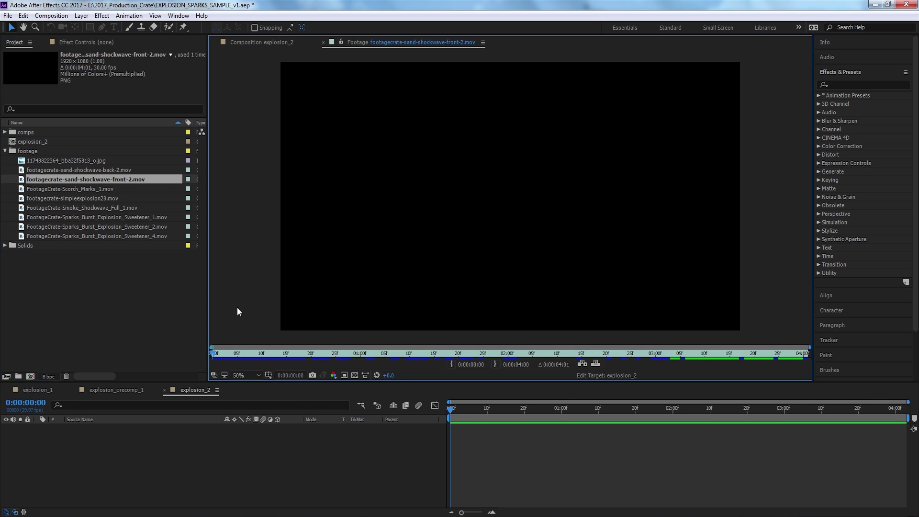
key("space")
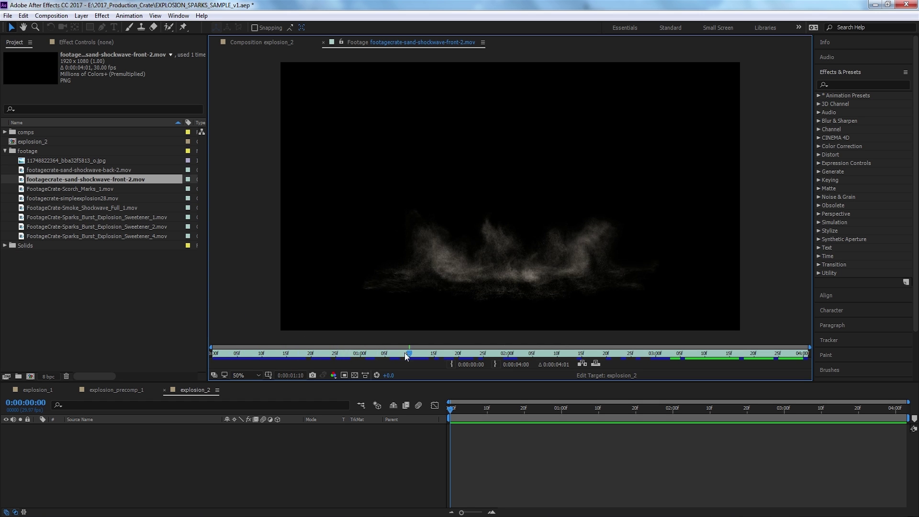
left_click_drag(406, 354, 179, 334)
double_click(20, 170)
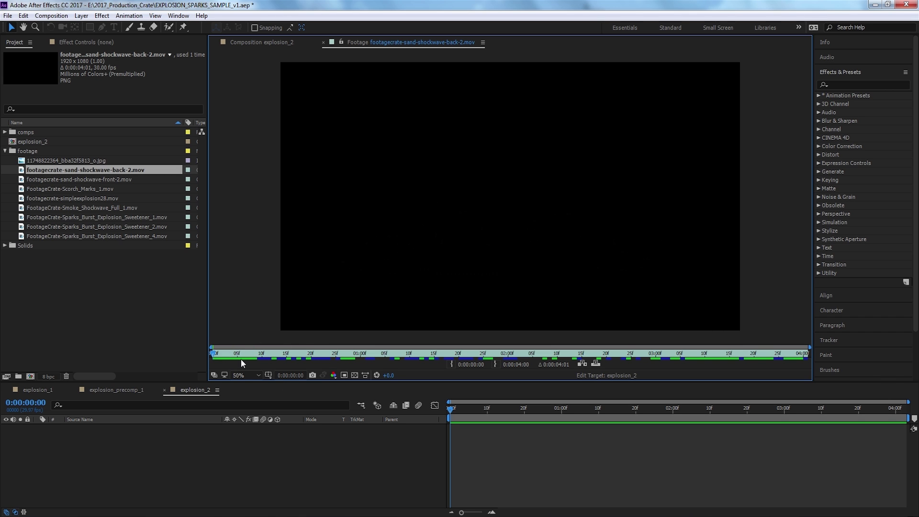
left_click_drag(241, 363, 273, 357)
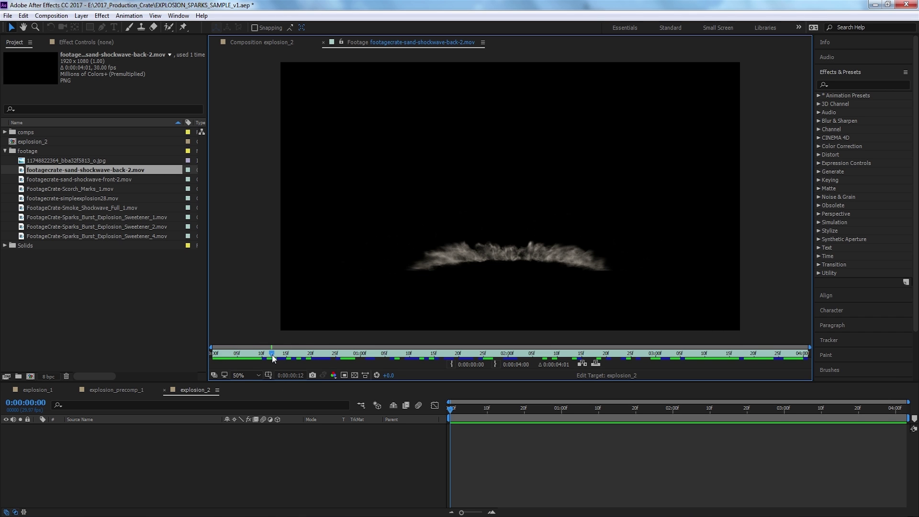
Add both sand shockwave clips to the explosion_2 composition and scrub to where the dust ring shows.
left_click(29, 180, "shift")
left_click_drag(29, 179, 105, 436)
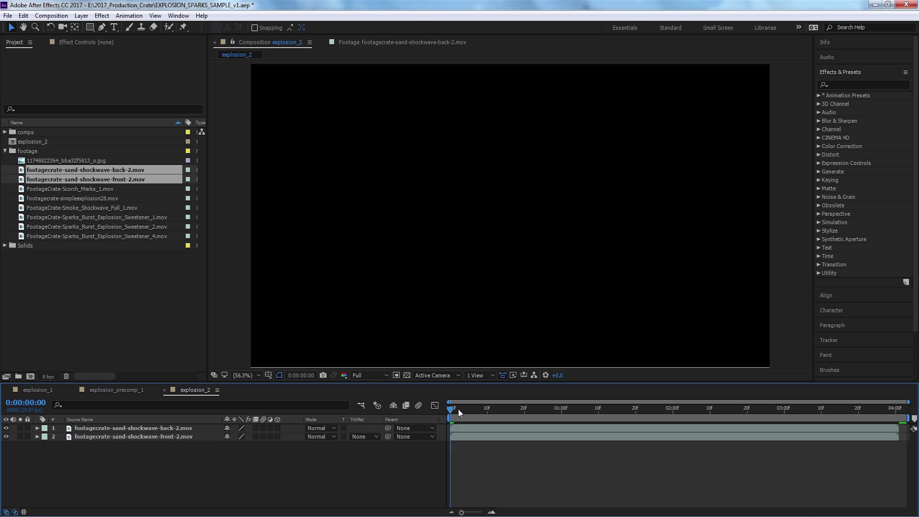
left_click_drag(458, 408, 475, 410)
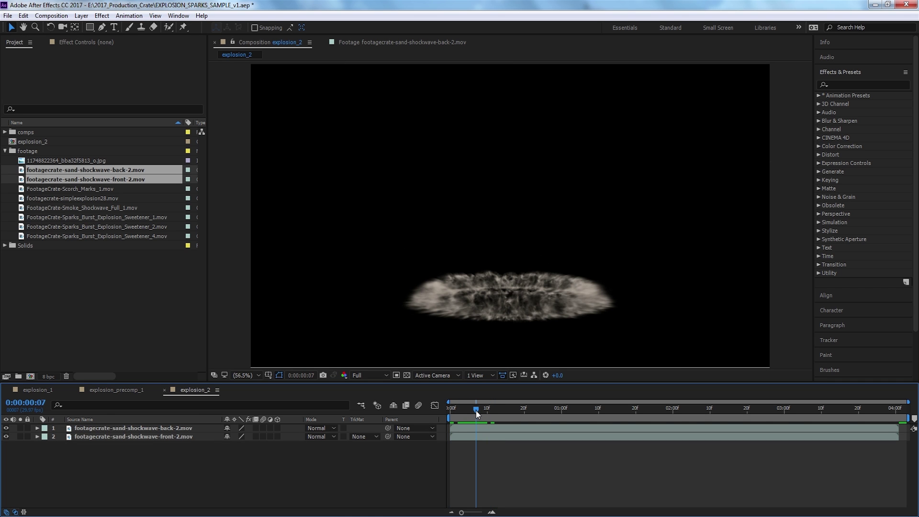
Place the back shockwave layer beneath the front one and scrub through the combined dust ring.
left_click(145, 428)
left_click_drag(145, 428, 147, 440)
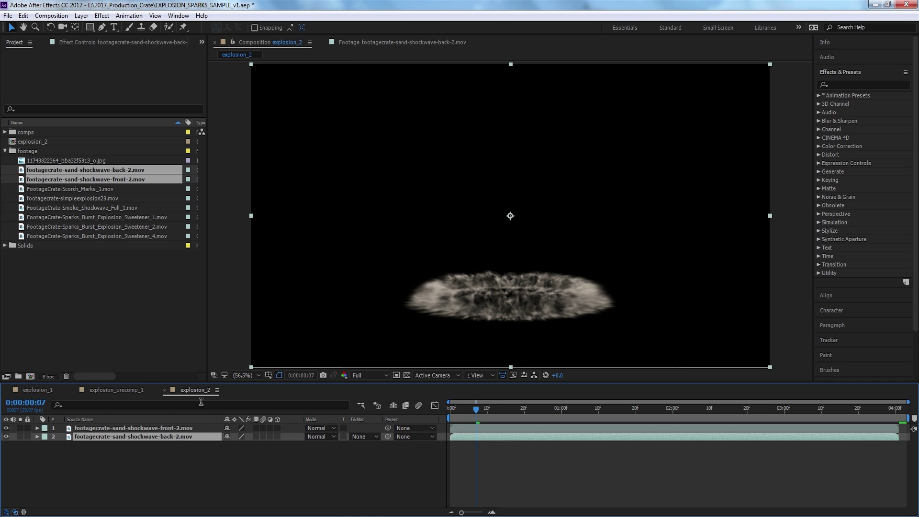
left_click_drag(382, 319, 375, 313)
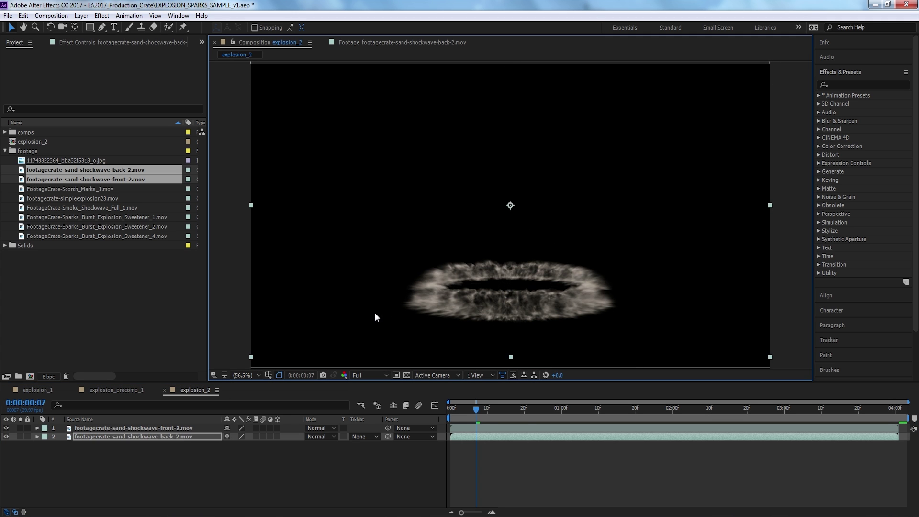
left_click_drag(465, 409, 791, 410)
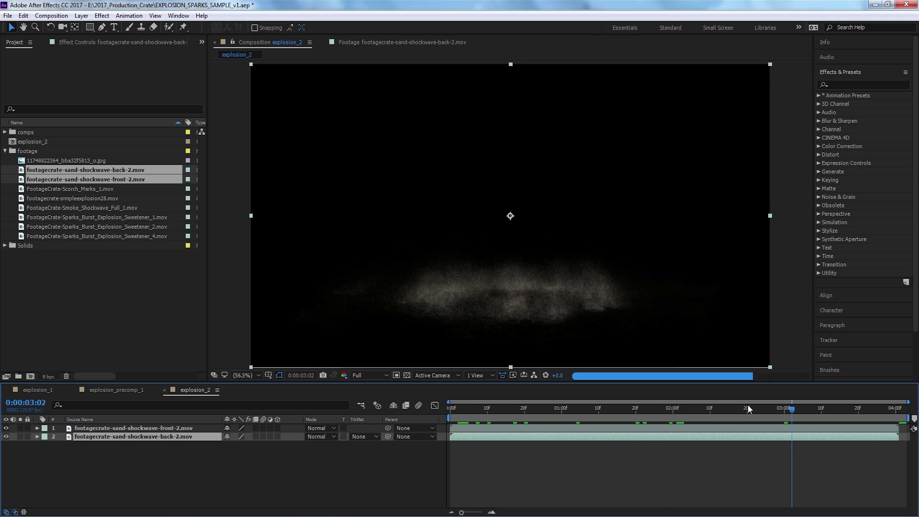
left_click(63, 282)
left_click_drag(21, 165, 58, 412)
left_click(109, 436)
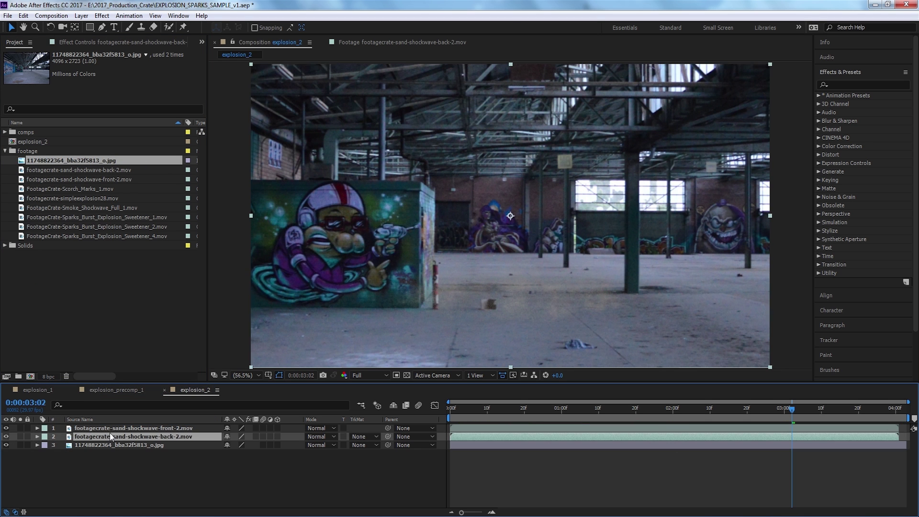
left_click(84, 428, "shift")
left_click(6, 429)
key("Home")
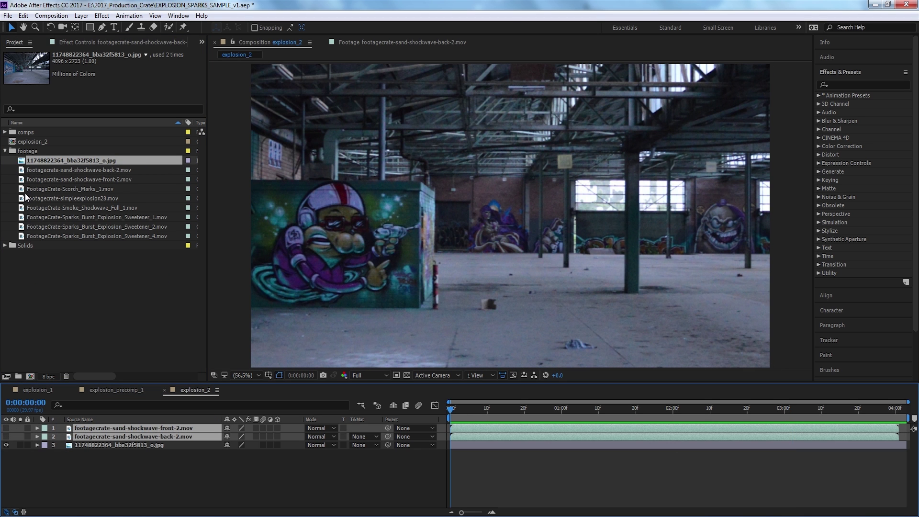
Add footagecrate-simpleexplosion28.mov directly above the warehouse photo and raise it to sit on the warehouse floor.
left_click_drag(27, 198, 99, 441)
left_click_drag(451, 409, 532, 410)
left_click_drag(508, 306, 519, 289)
Scale the explosion layer to 110% and shift its base slightly farther back on the floor.
key("s")
left_click_drag(256, 455, 263, 457)
key("Return")
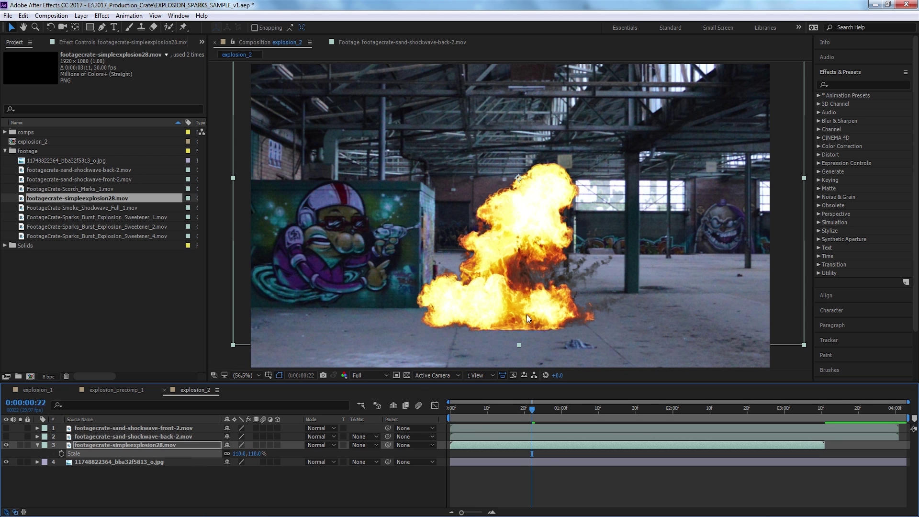
left_click_drag(481, 412, 461, 421)
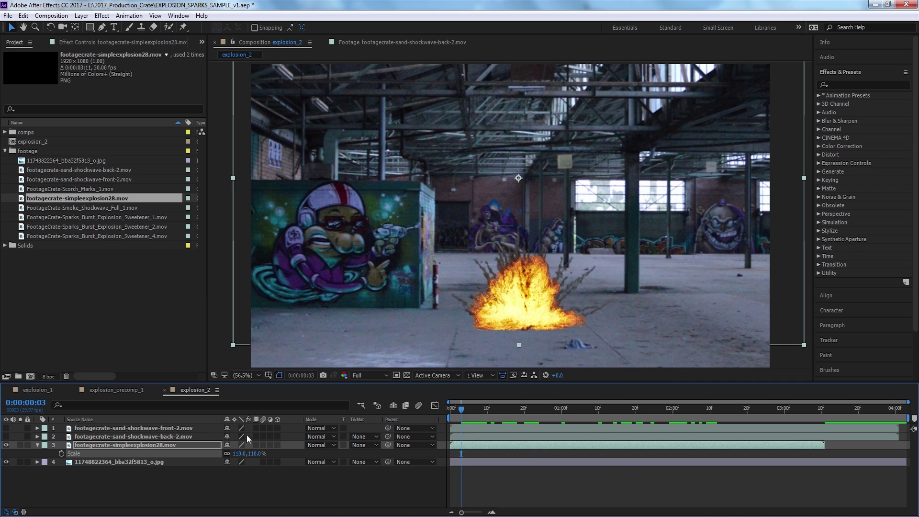
left_click_drag(538, 326, 535, 311)
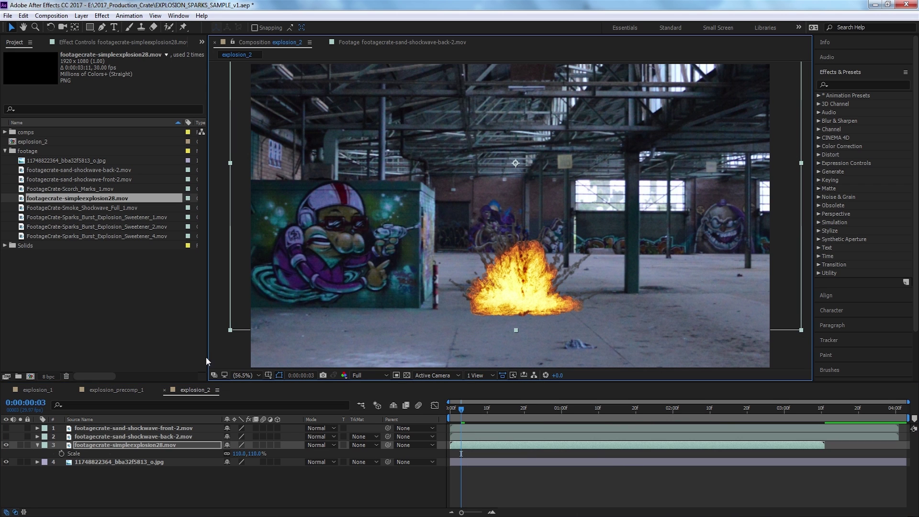
Add FootageCrate-Scorch_Marks_1.mov beneath the explosion layer, make it a 3D layer and show its rotation properties.
left_click_drag(38, 188, 110, 443)
left_click_drag(456, 257, 471, 306)
left_click(277, 462)
key("r")
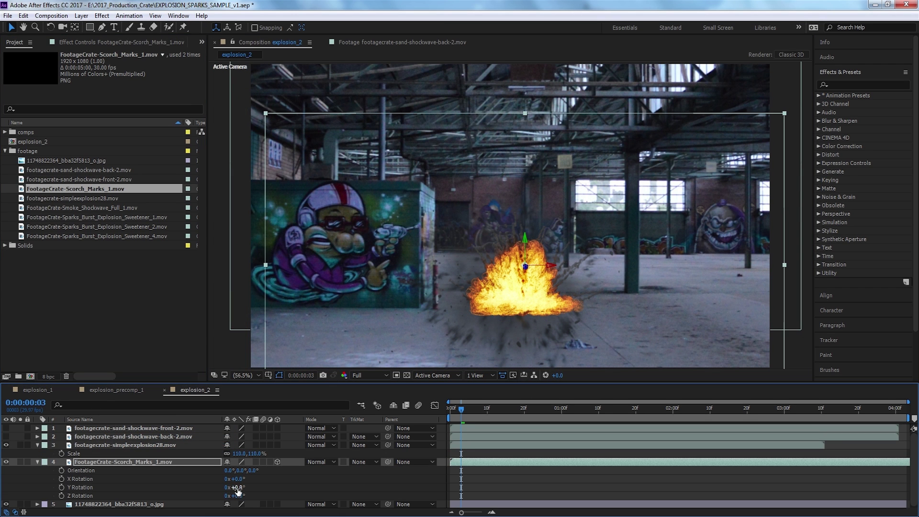
Move the scorch marks layer's anchor point down to the layer's lower edge with the Pan Behind tool.
left_click_drag(383, 246, 370, 181)
left_click(75, 28)
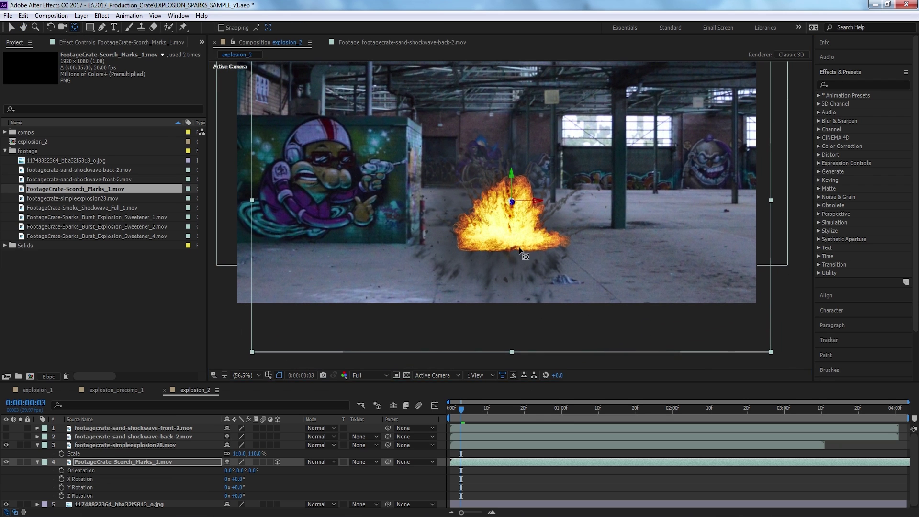
left_click_drag(512, 181, 512, 203)
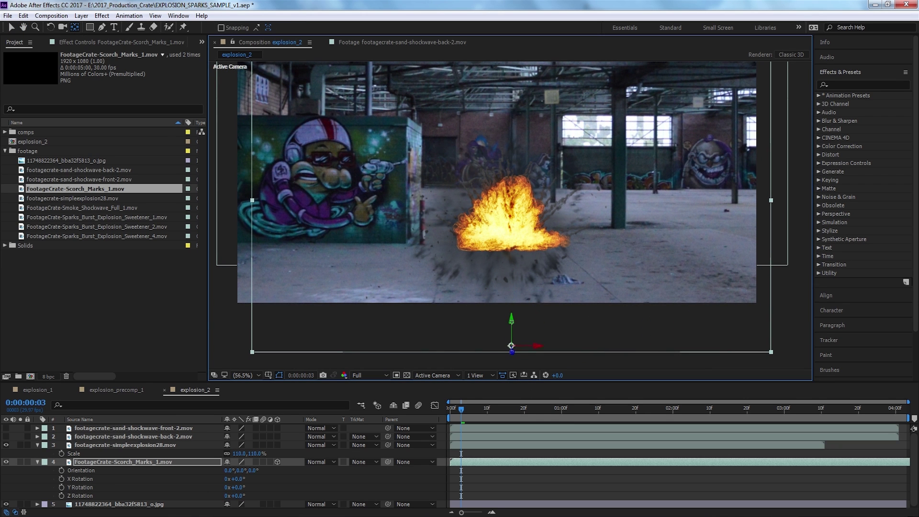
Set the scorch marks layer's X Rotation to -90° and move it onto the floor under the explosion's base.
left_click(248, 492)
left_click_drag(238, 488, 192, 476)
key("ctrl+z")
key("v")
left_click_drag(440, 331, 458, 254)
Play the composition from the start to check the scorch marks under the explosion.
left_click_drag(460, 408, 437, 406)
key("space")
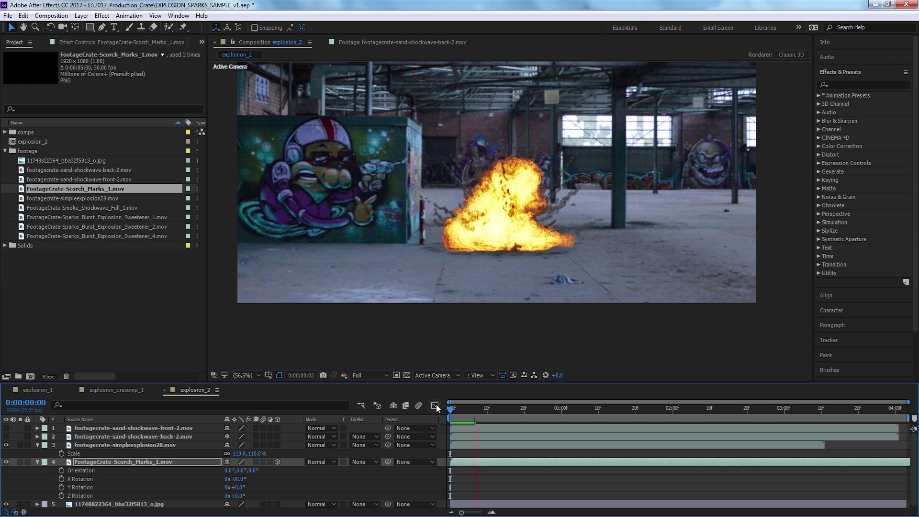
key("space")
Solo the scorch marks layer, play its animation on its own, and turn the solo off.
left_click(20, 461)
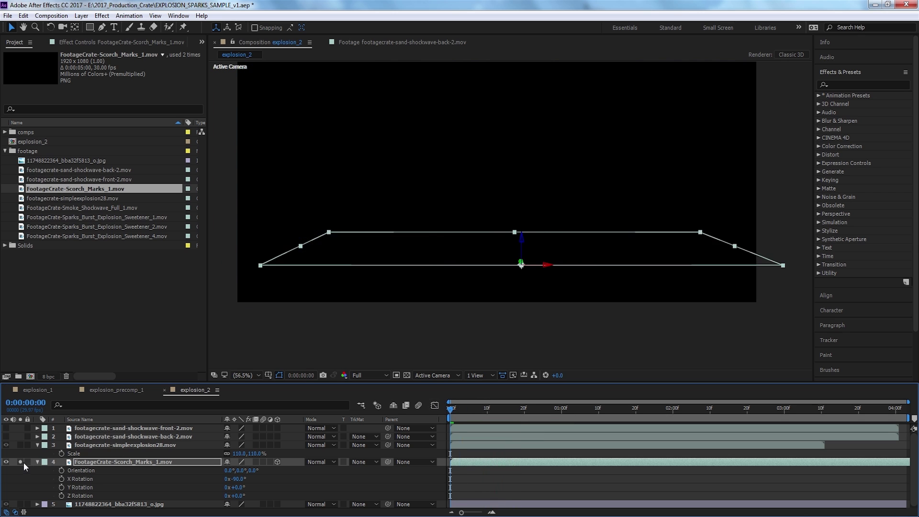
key("space")
key("space")
key("space")
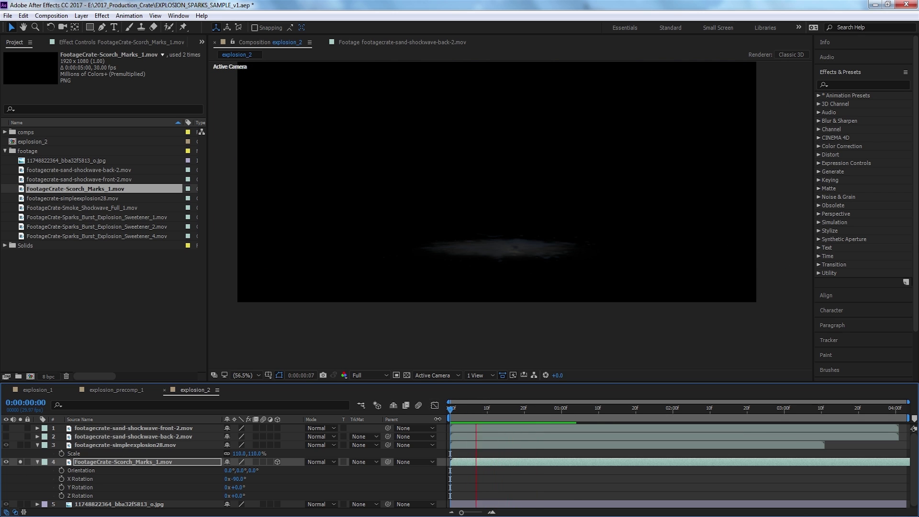
left_click(20, 461)
Replay the explosion, scorch marks and warehouse photo together from the first frame.
left_click_drag(452, 408, 433, 417)
key("space")
key("space")
key("space")
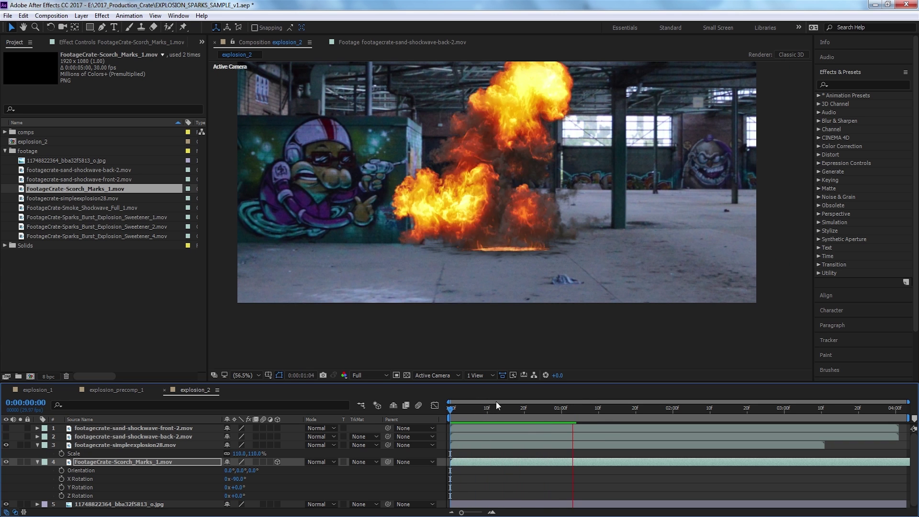
Nudge the scorch marks slightly down at 0:00:01:17 to align with the explosion's base, and scrub to check.
left_click_drag(571, 406, 625, 417)
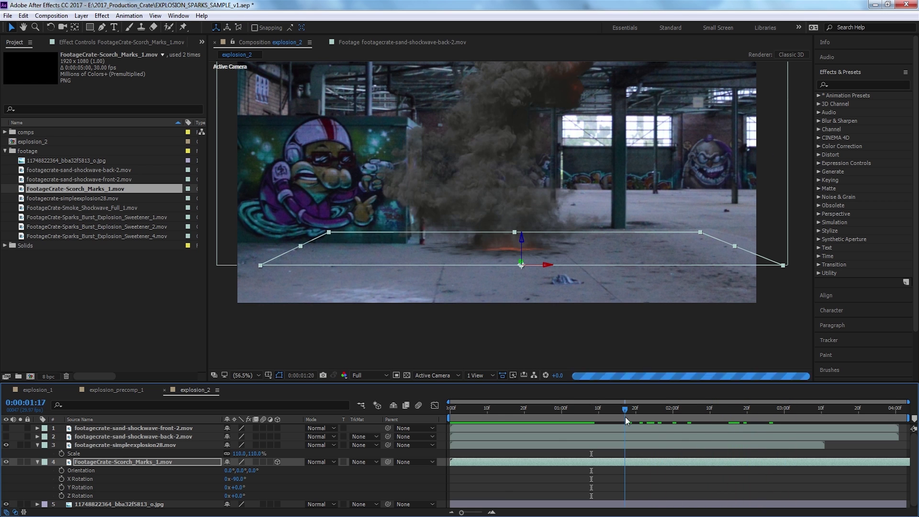
left_click_drag(493, 254, 495, 255)
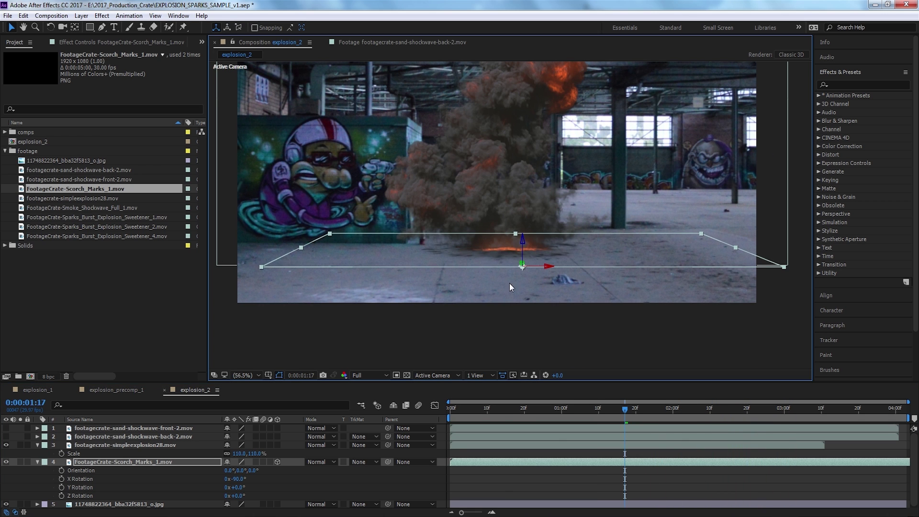
left_click_drag(510, 410, 477, 415)
Collapse the open layer properties, move the back shockwave layer beneath the scorch marks and make it visible.
key("Home")
left_click(38, 462)
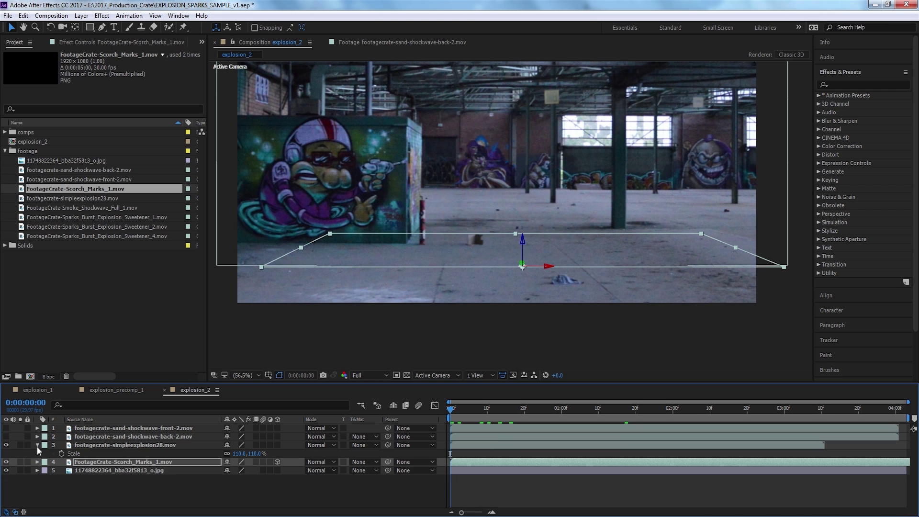
left_click(37, 445)
left_click(99, 437)
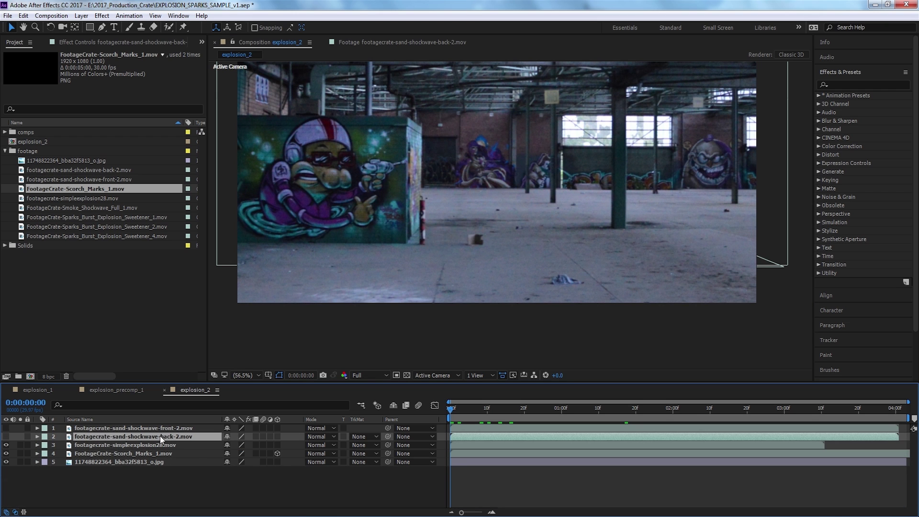
left_click_drag(160, 435, 157, 455)
left_click(6, 453)
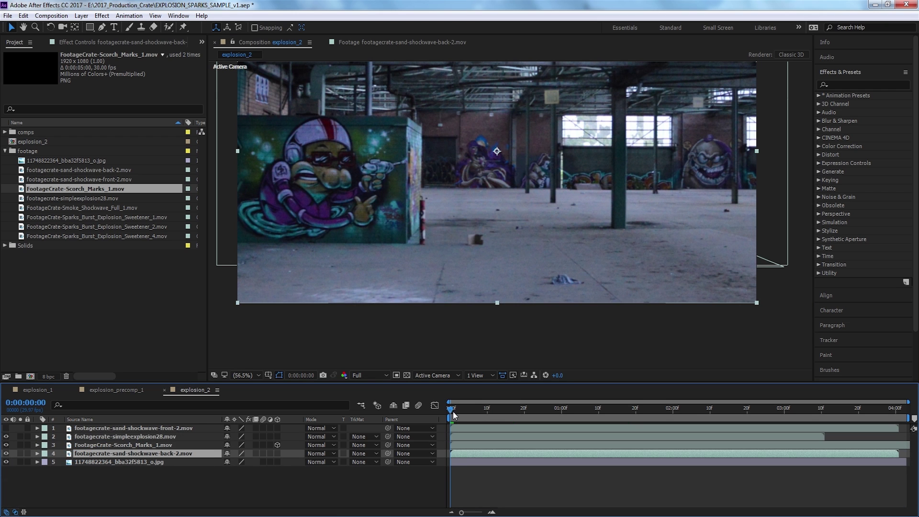
Preview the back shockwave and lower it at frame 3 to line up with the explosion's base.
key("space")
mouse_move(467, 413)
left_mouse_down()
mouse_move(445, 418)
mouse_move(486, 414)
mouse_move(453, 417)
mouse_move(460, 416)
left_mouse_up()
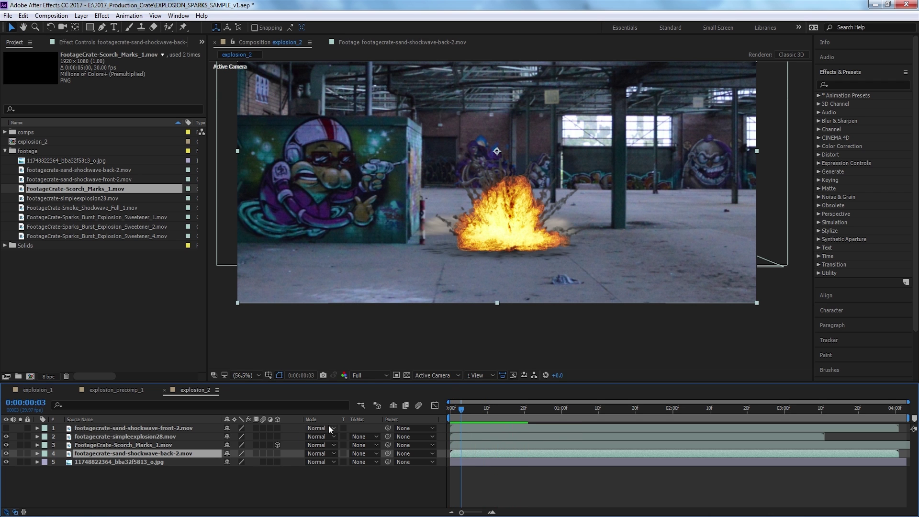
left_click(526, 208)
key("space")
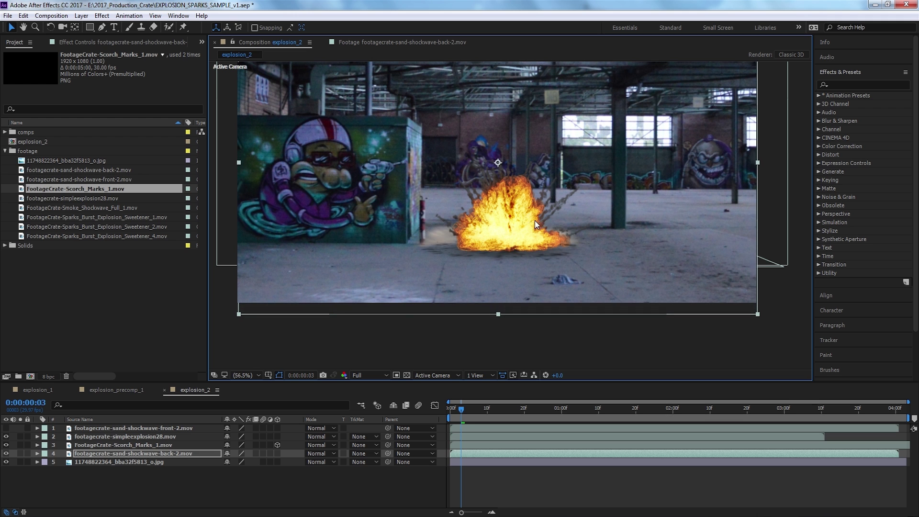
Preview the back shockwave with the explosion and scrub through the opening frames, stopping at frame 5.
key("space")
mouse_move(474, 412)
left_mouse_down()
mouse_move(445, 410)
mouse_move(468, 415)
left_mouse_up()
key("space")
key("space")
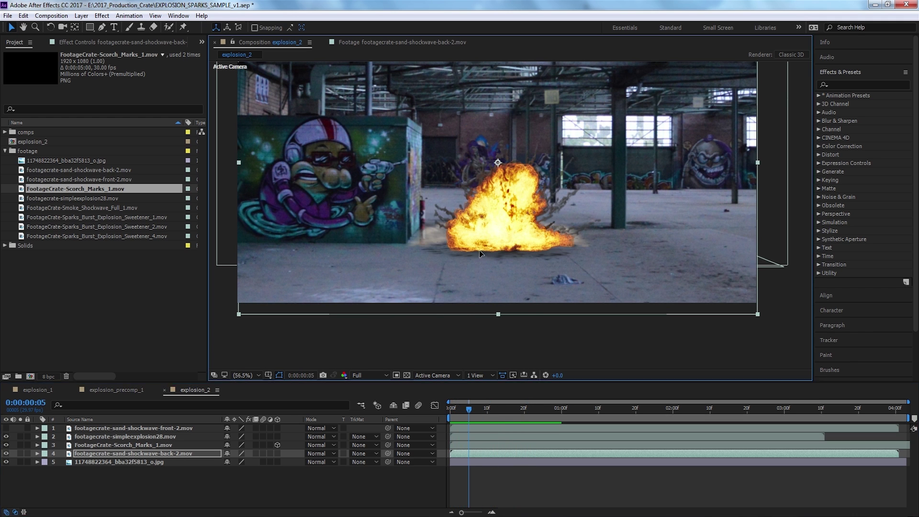
Make the front sand shockwave visible, scale it to 92.4% and lower it slightly to surround the explosion's base.
left_click(154, 427)
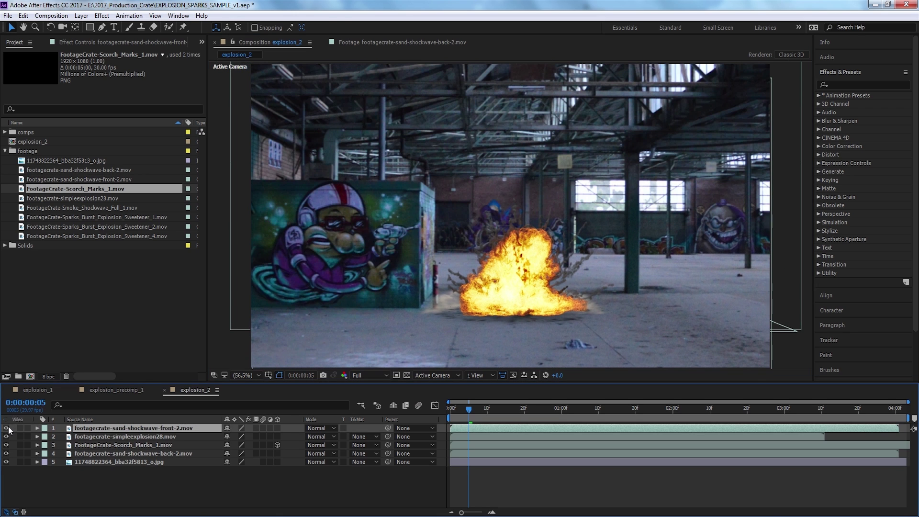
left_click(474, 309)
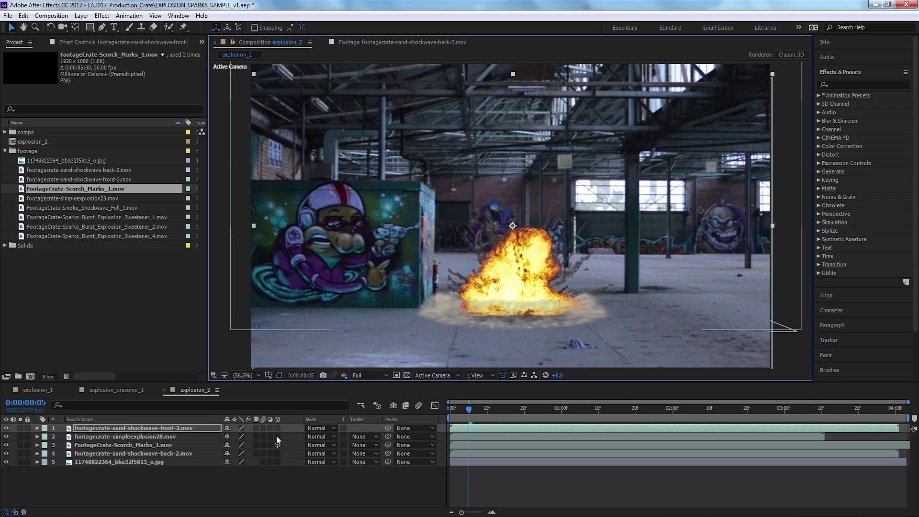
key("s")
left_click_drag(239, 436, 205, 437)
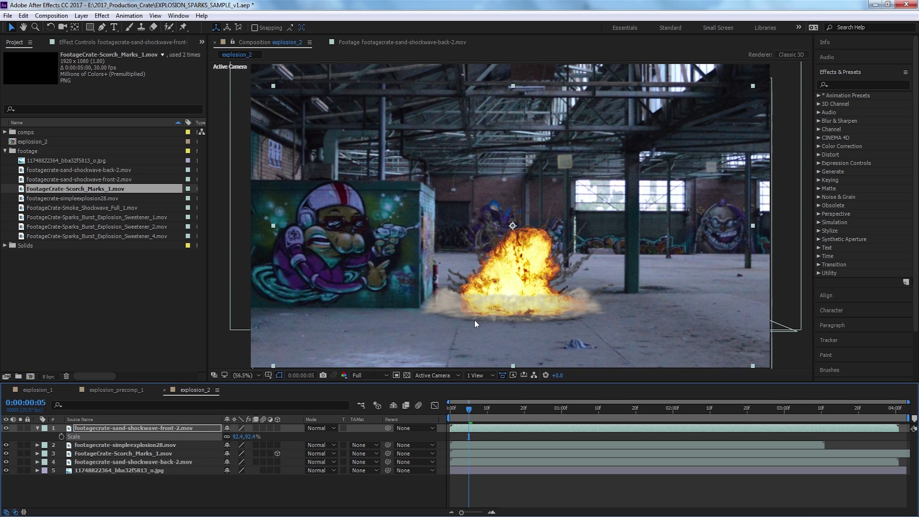
Replay the composite from the first frame and compare frame 7 with and without the front shockwave.
left_click(448, 413)
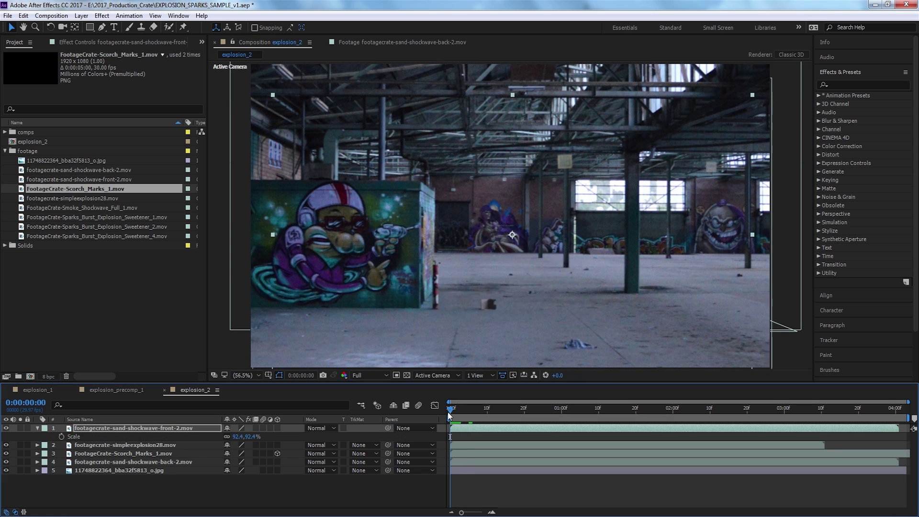
key("space")
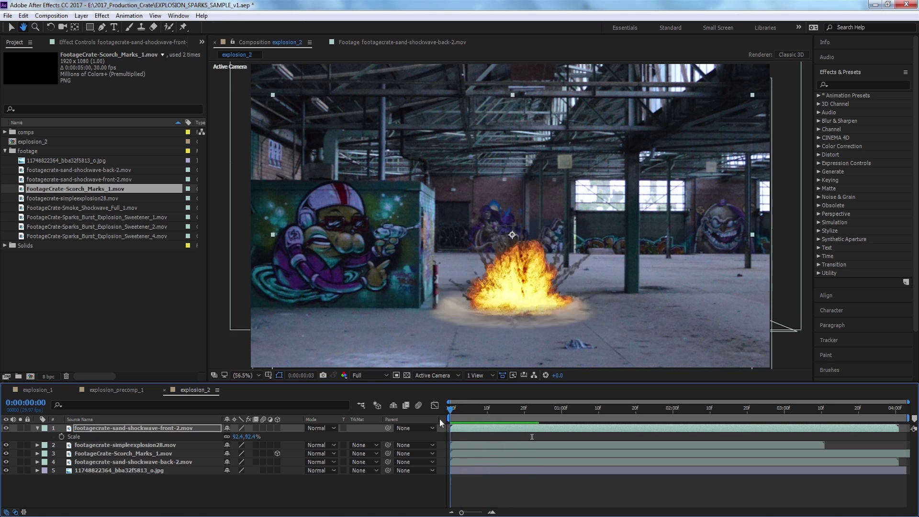
left_click_drag(504, 409, 475, 412)
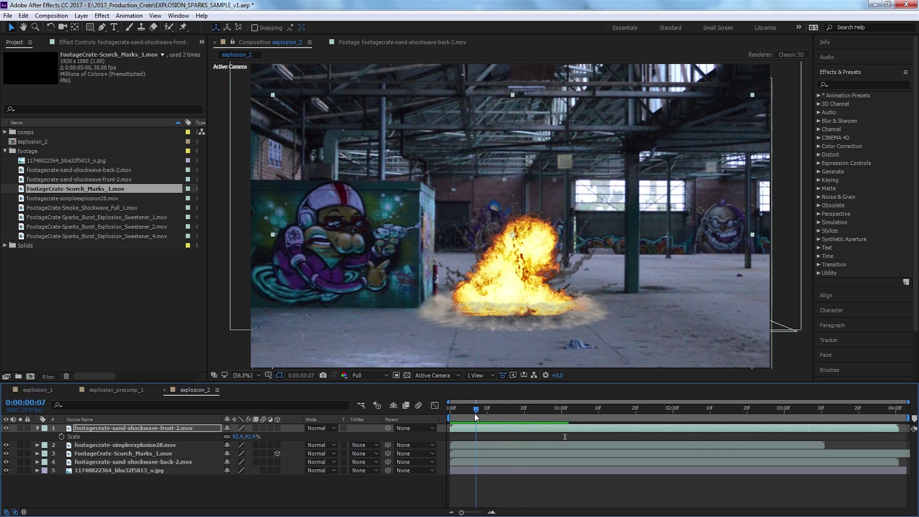
left_click(5, 427)
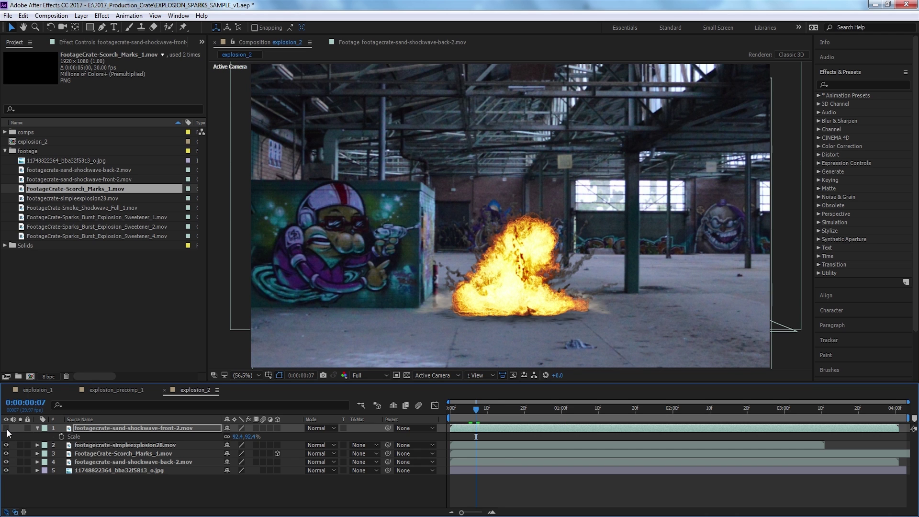
left_click(5, 428)
left_click_drag(469, 417, 442, 415)
key("space")
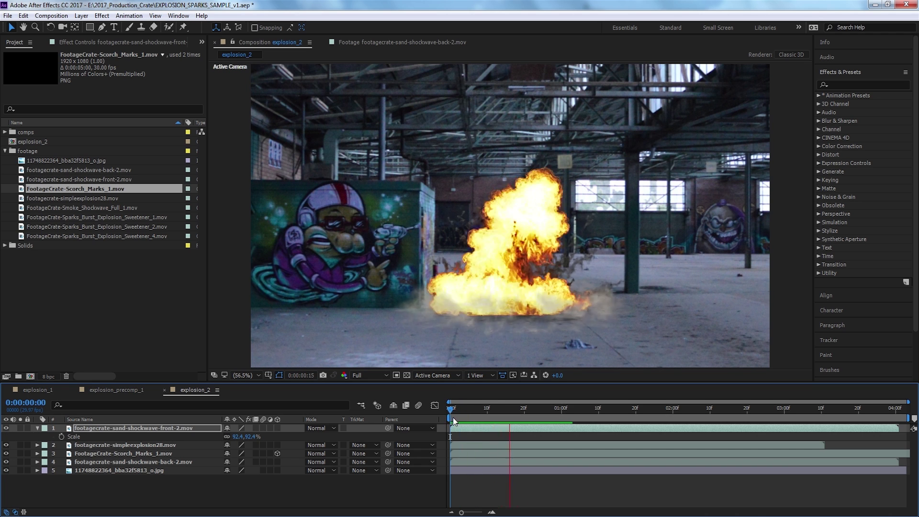
key("space")
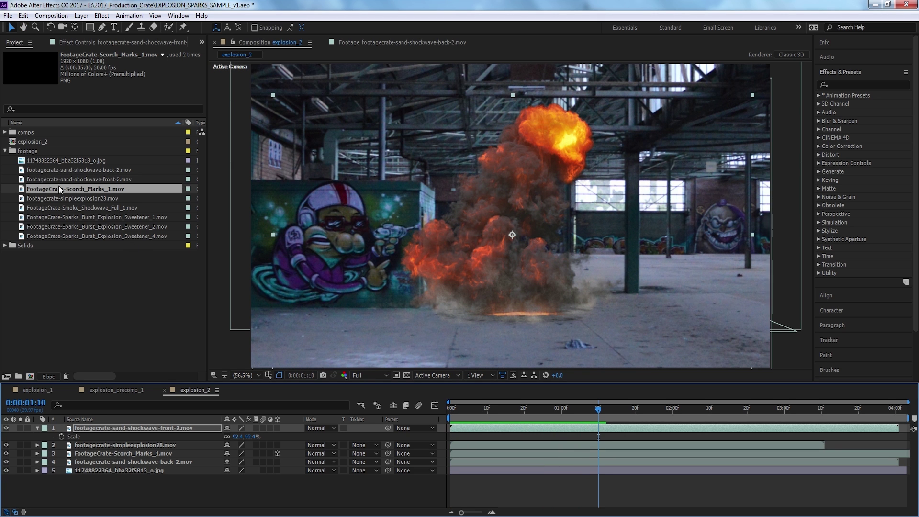
Add Sparks_Burst_Explosion_Sweetener 1, 2 and 4 above all other layers and shorten the work area to end at about 0:00:01:11.
left_click(83, 216)
left_click(87, 235, "shift")
left_click_drag(90, 228, 133, 423)
left_click(463, 415)
left_click_drag(464, 414, 435, 417)
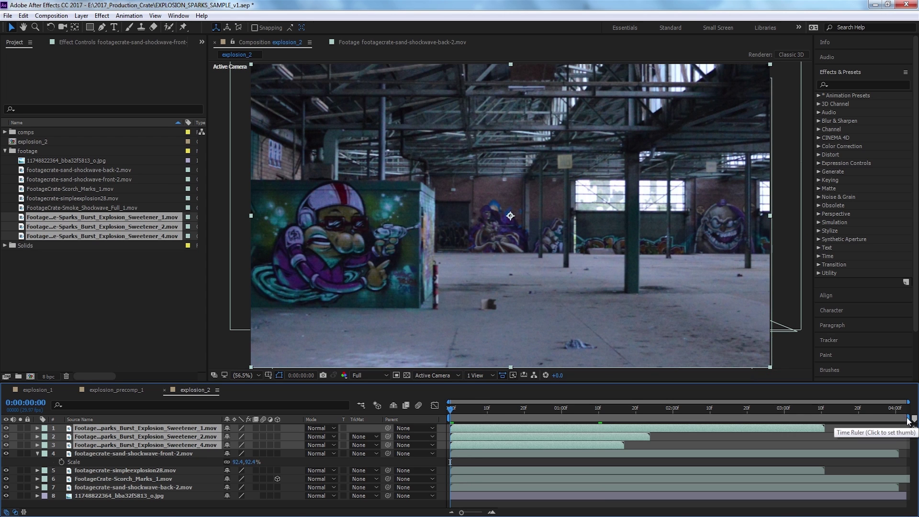
left_click_drag(907, 419, 600, 418)
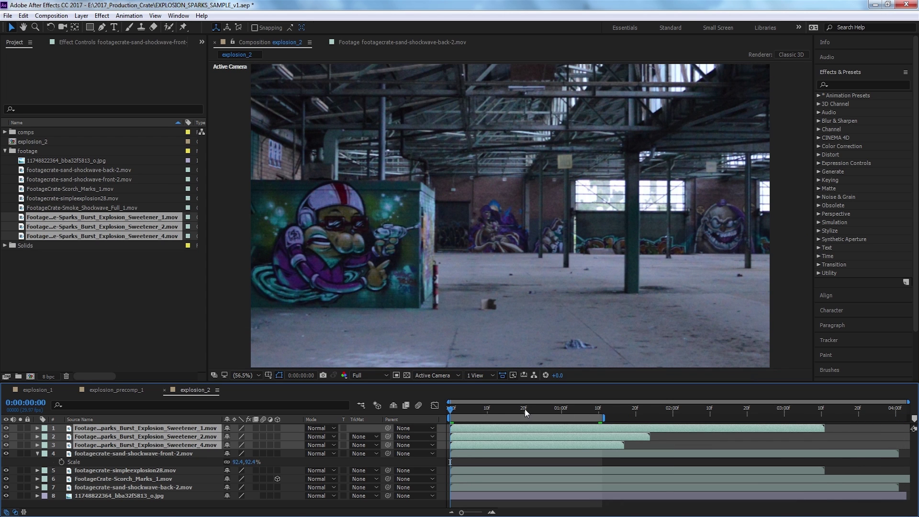
Preview the sparks, hide the explosion layer and move each spark burst so all three originate at the centre of the scorch mark.
key("space")
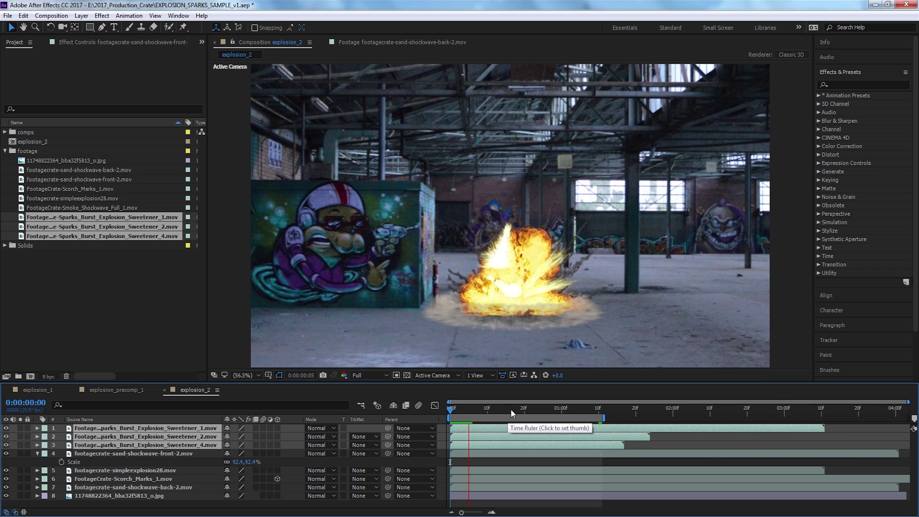
key("space")
left_click(6, 471)
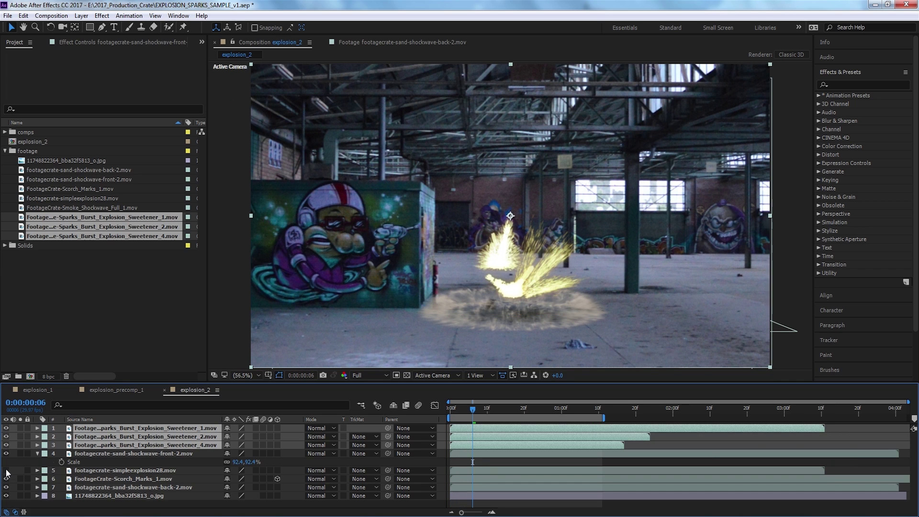
left_click(482, 445)
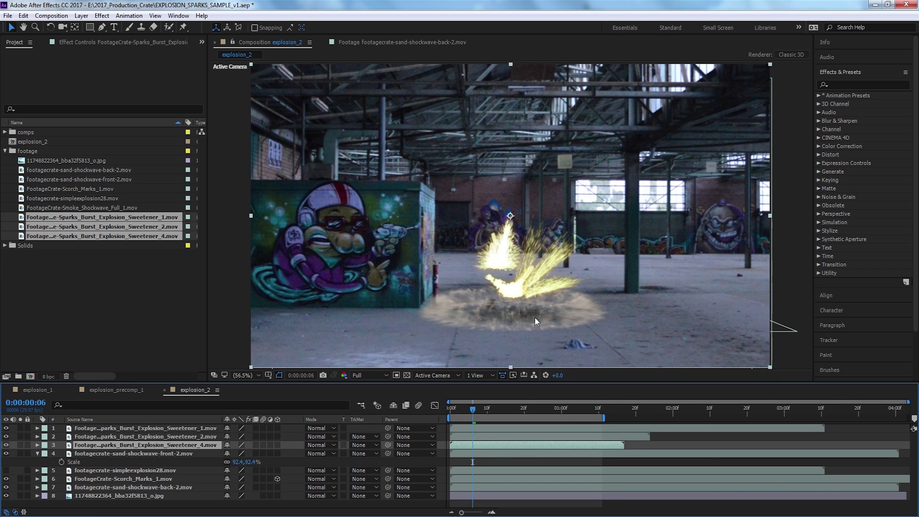
left_click_drag(519, 286, 486, 344)
left_click(474, 435)
left_click(480, 428)
Shift the three spark layers about five frames earlier so they burst from the first frame, show the explosion again and replay.
key("space")
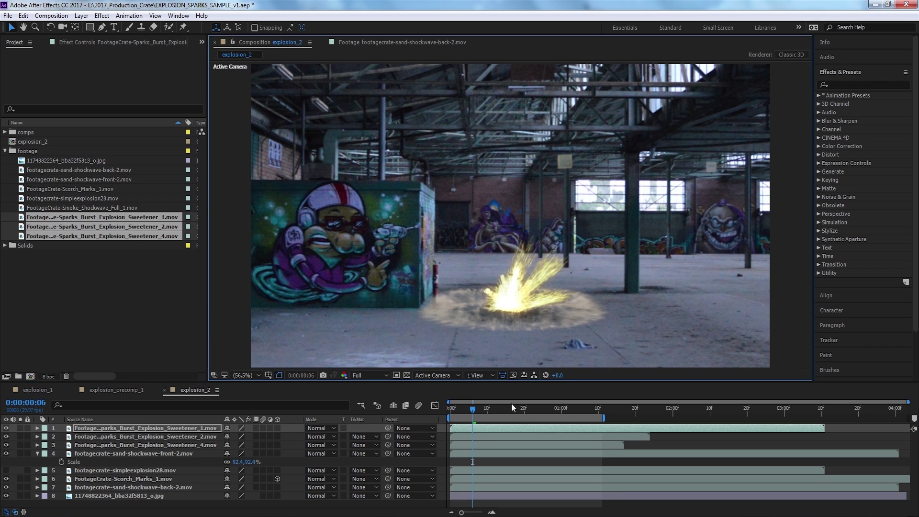
key("space")
left_click_drag(456, 413, 479, 435)
left_click(461, 429)
left_click(460, 444, "shift")
left_click_drag(453, 412, 437, 412)
left_click(6, 470)
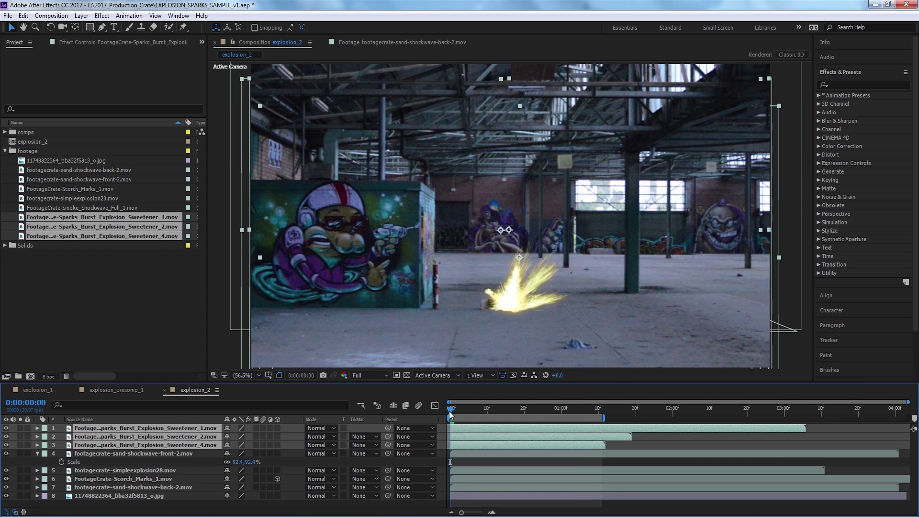
key("space")
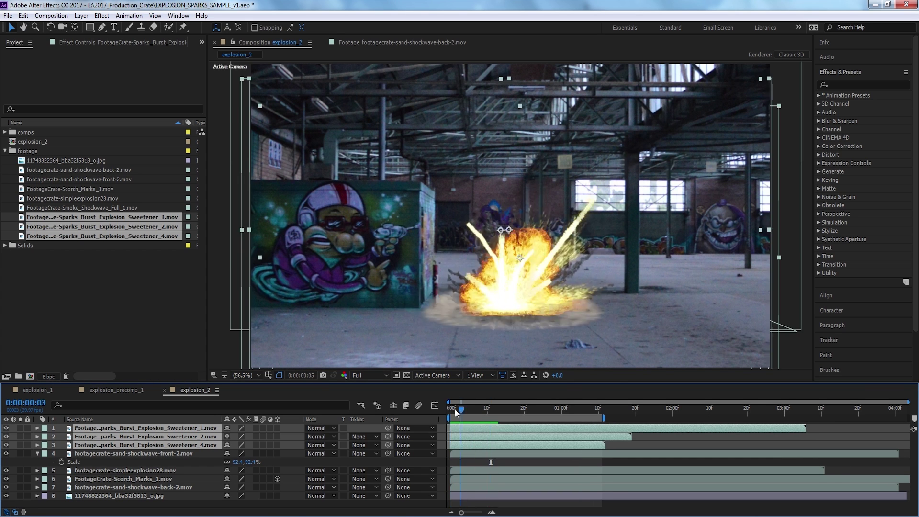
key("space")
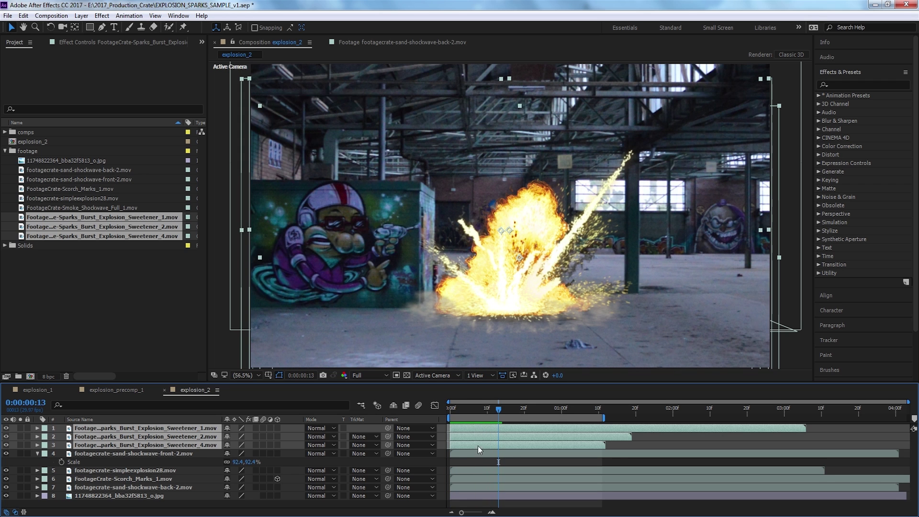
Delay all spark, shockwave, explosion and scorch mark layers by four frames and replay from the start.
left_click(477, 453, "shift")
left_click(470, 487, "shift")
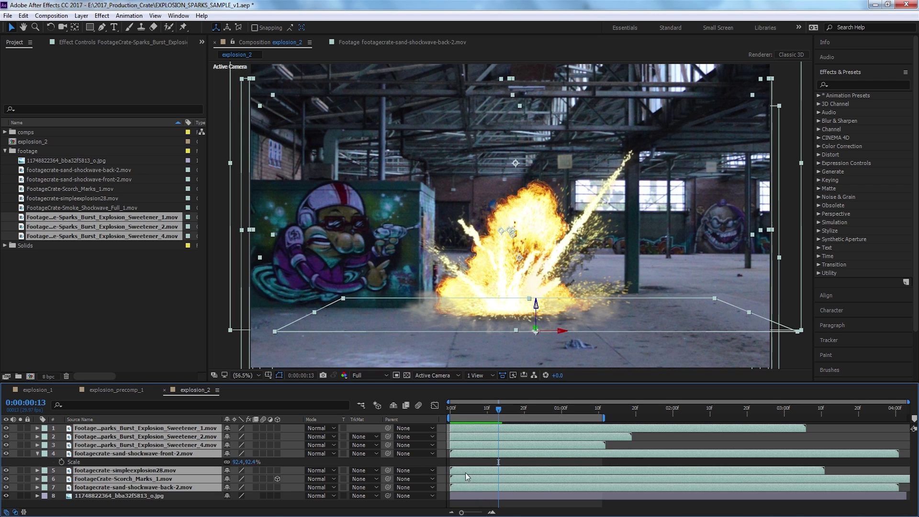
left_click_drag(465, 473, 479, 470)
left_click(473, 461)
key("Home")
key("space")
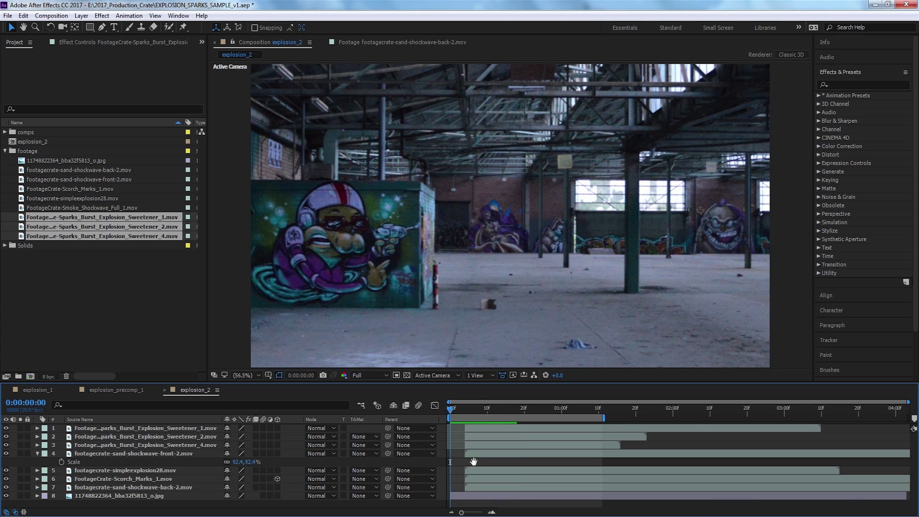
left_click_drag(496, 410, 465, 412)
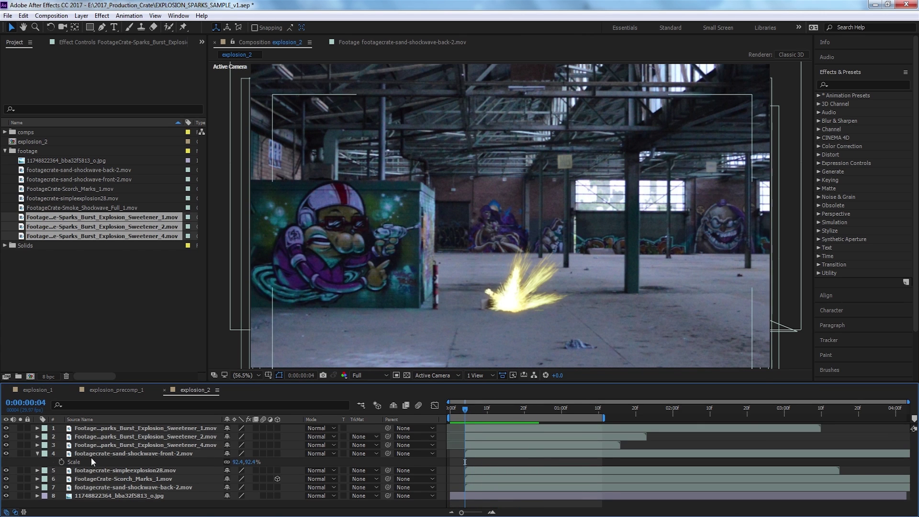
Set the blending mode of the three spark burst layers to Add and scrub to 0:00:00:13 to check.
left_click(179, 444)
left_click(185, 429, "shift")
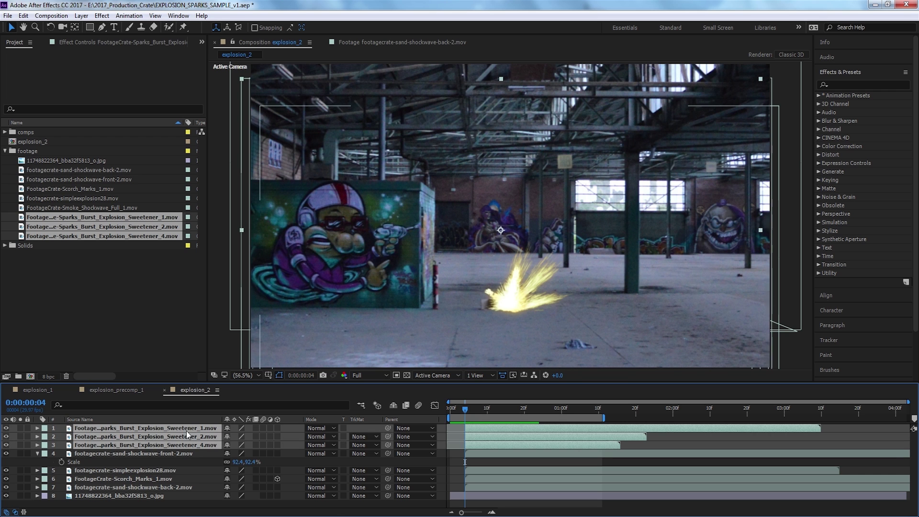
left_click(312, 427)
left_click(354, 183)
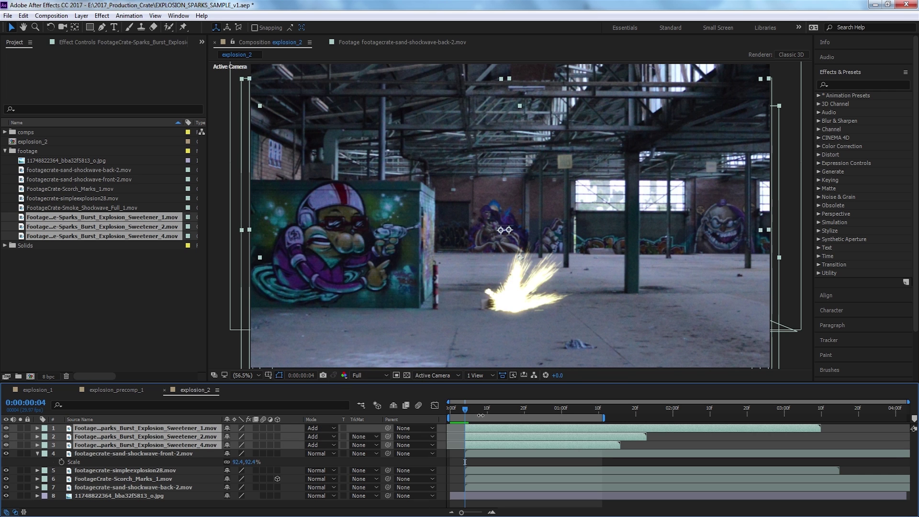
left_click_drag(463, 412, 498, 411)
Compare Normal blending on the three spark layers against Add, and keep Add.
left_click(312, 431)
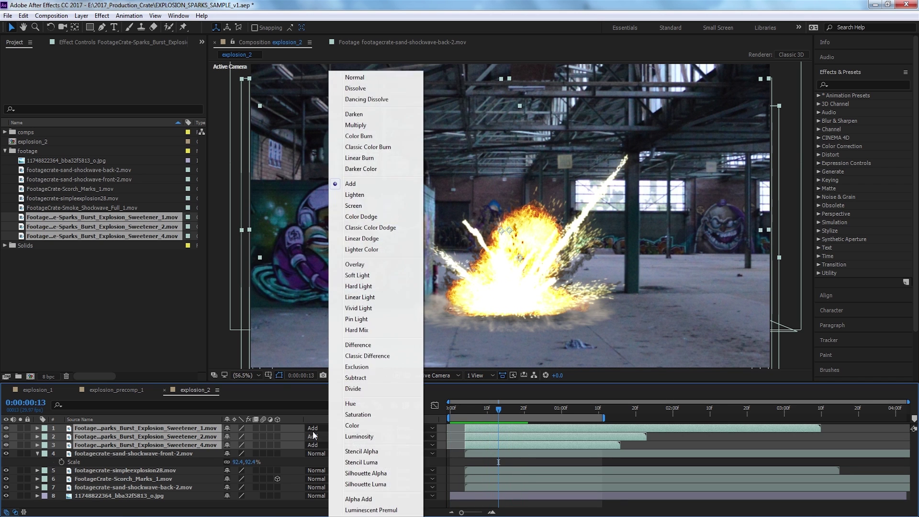
left_click(365, 77)
key("ctrl+z")
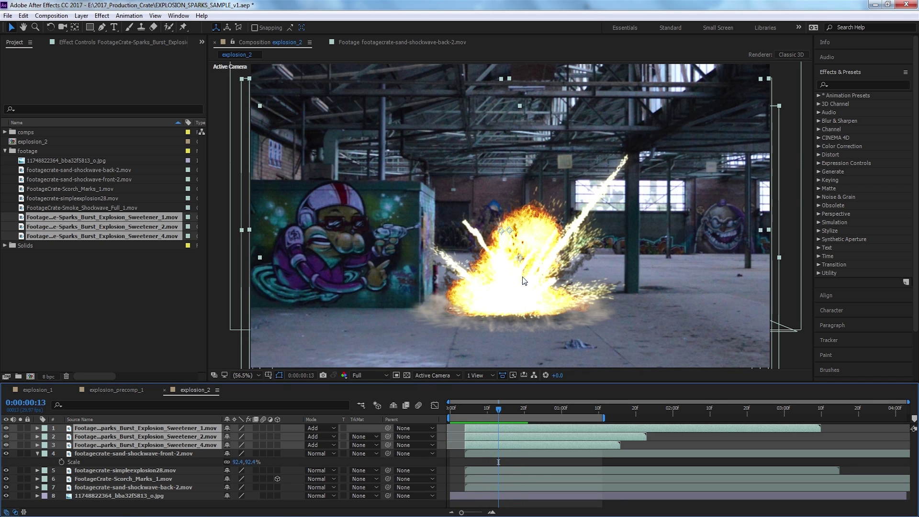
key("ctrl+shift+z")
key("ctrl+z")
Replay the blended sparks with the explosion and return to the first frame.
key("space")
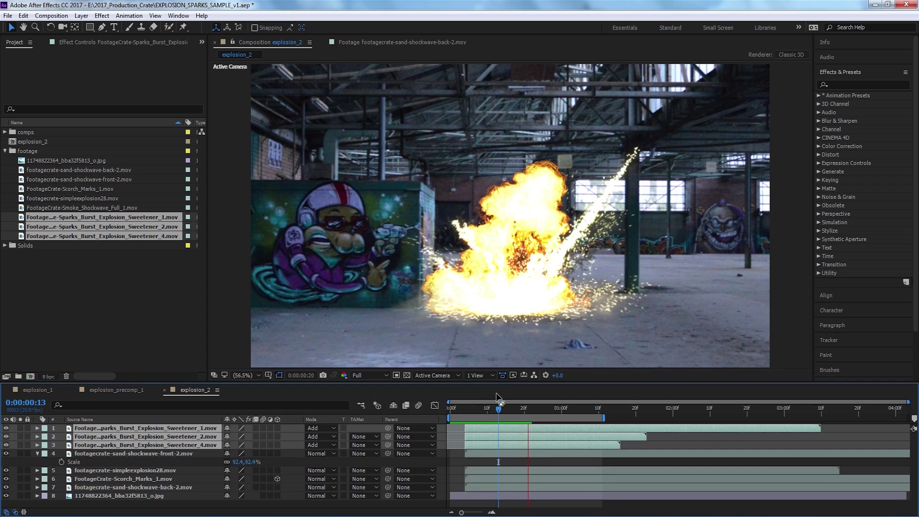
key("space")
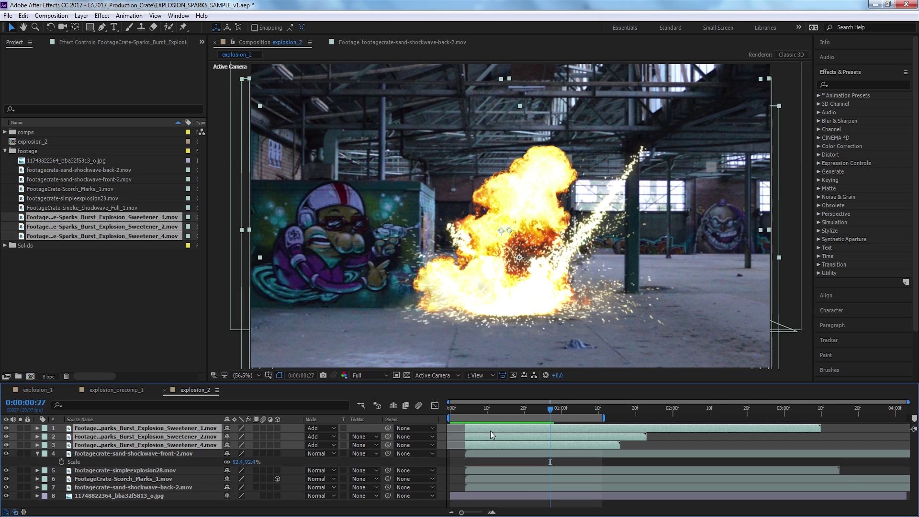
key("Home")
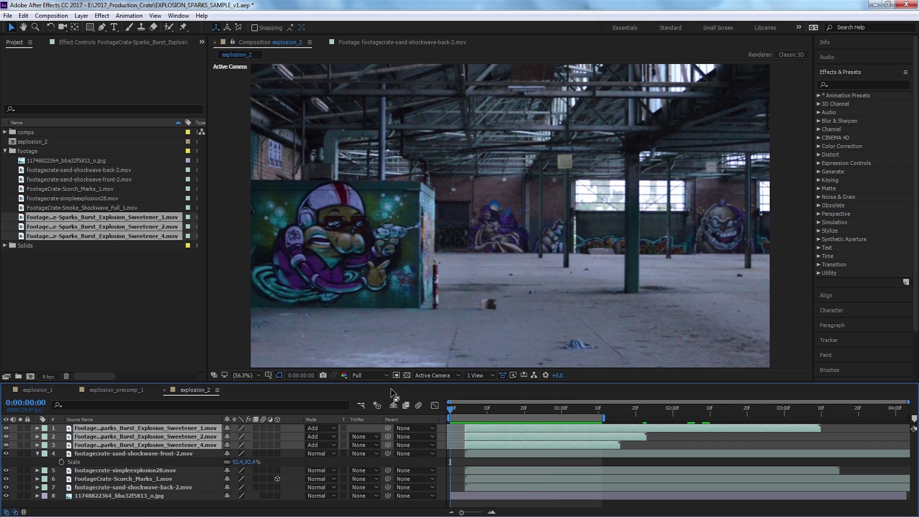
Add FootageCrate-Smoke_Shockwave_Full_1.mov between the back shockwave and the warehouse photo, lower it onto the explosion's ground position and preview it.
left_click(21, 209)
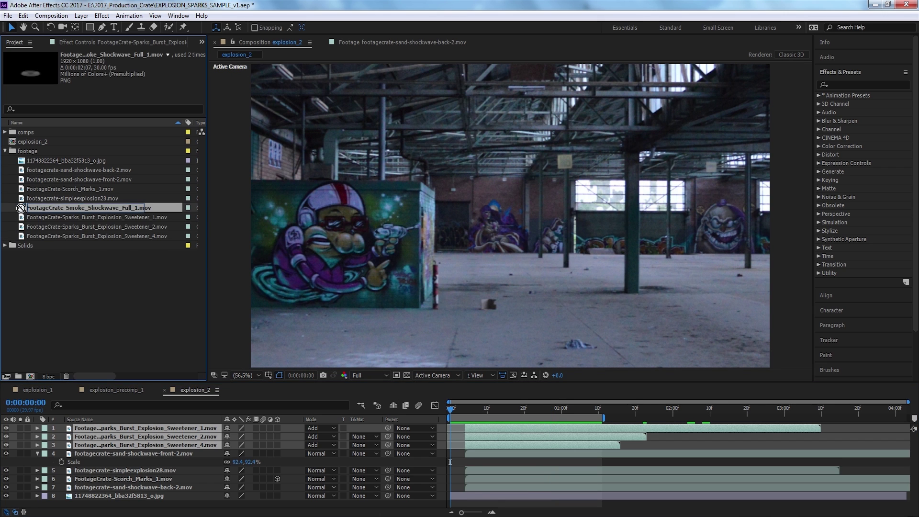
left_click_drag(21, 207, 94, 491)
left_click(465, 410)
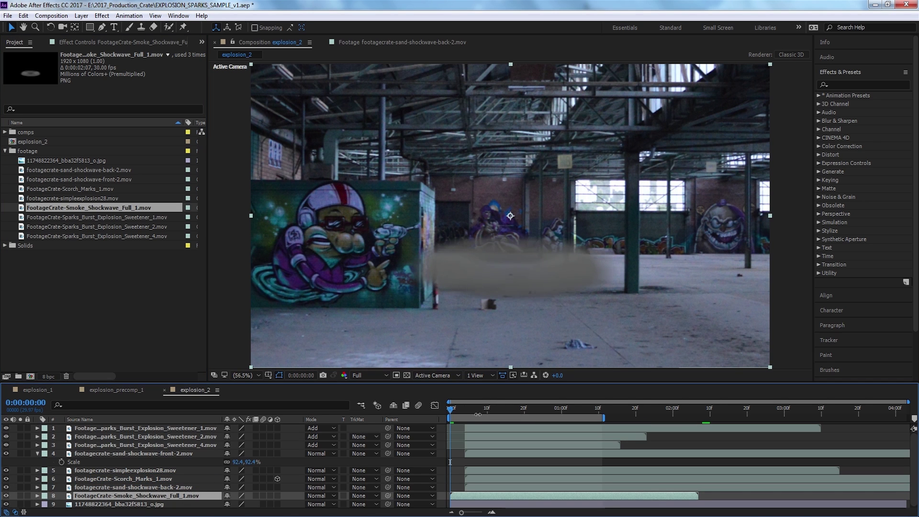
left_click_drag(467, 413, 474, 413)
left_click_drag(394, 272, 400, 320)
left_click(450, 410)
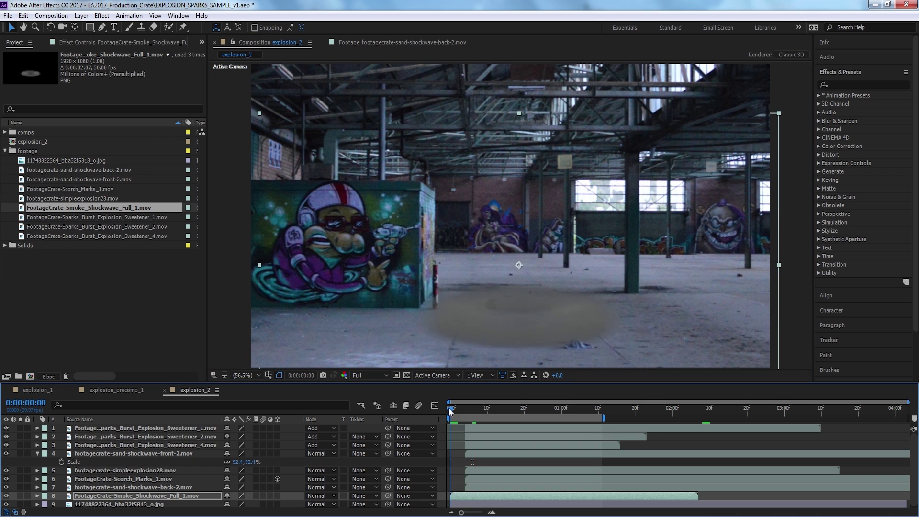
key("space")
left_click_drag(469, 414, 449, 418)
Keyframe the smoke shockwave's scale at 121.1% on the first frame and move its anchor point to the smoke ring's centre.
left_click(472, 495)
key("s")
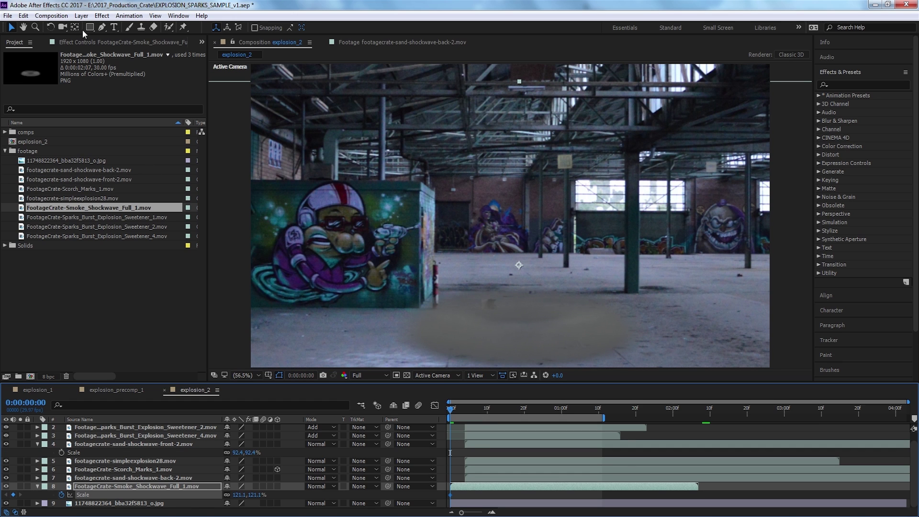
left_click(75, 27)
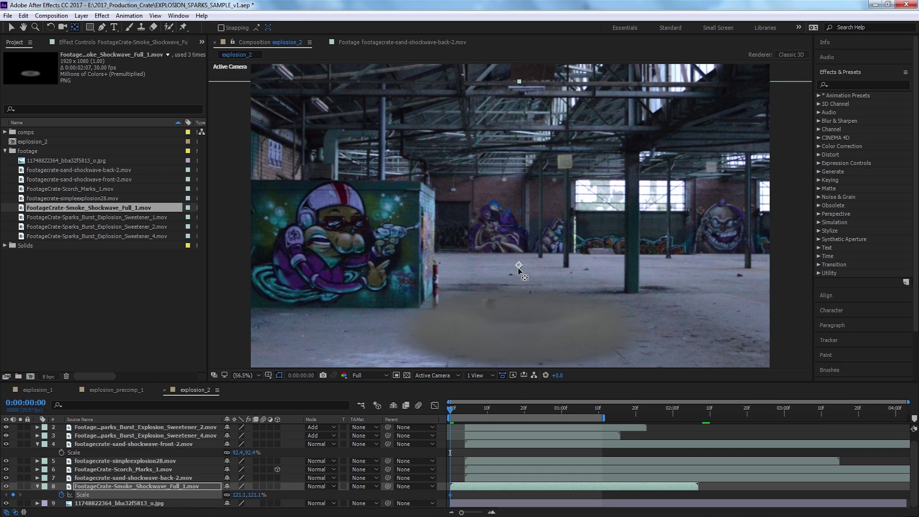
left_click_drag(518, 269, 521, 321)
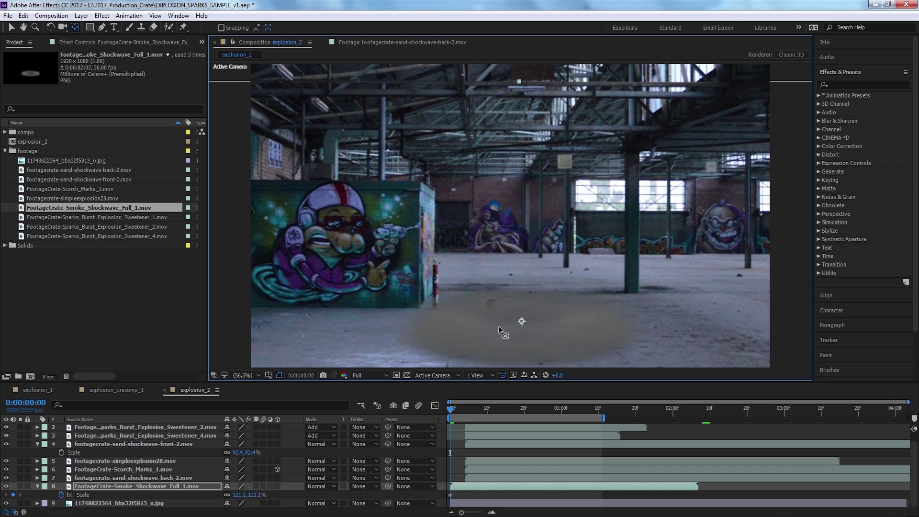
Move the smoke shockwave's scale keyframe to about frame 18, set 31.1% scale on the first frame and recentre the smoke on the explosion.
left_click_drag(451, 494, 516, 494)
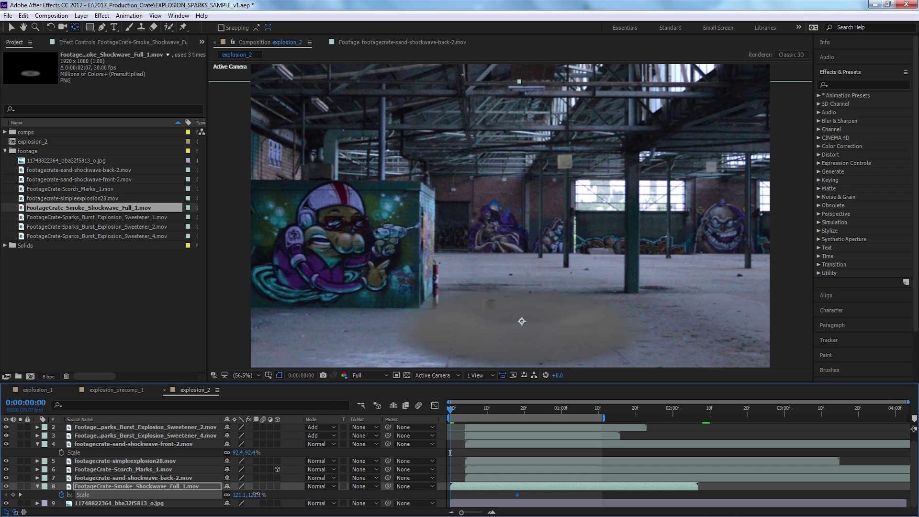
left_click_drag(256, 493, 230, 495)
key("v")
left_click_drag(492, 334, 490, 324)
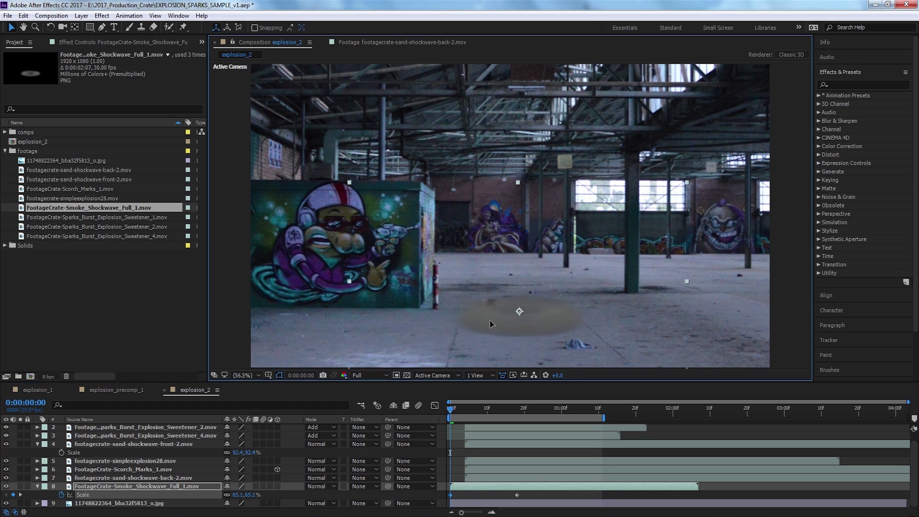
mouse_move(449, 410)
left_mouse_down()
mouse_move(488, 416)
mouse_move(450, 415)
left_mouse_up()
left_click_drag(247, 495, 231, 495)
left_click_drag(450, 411, 502, 413)
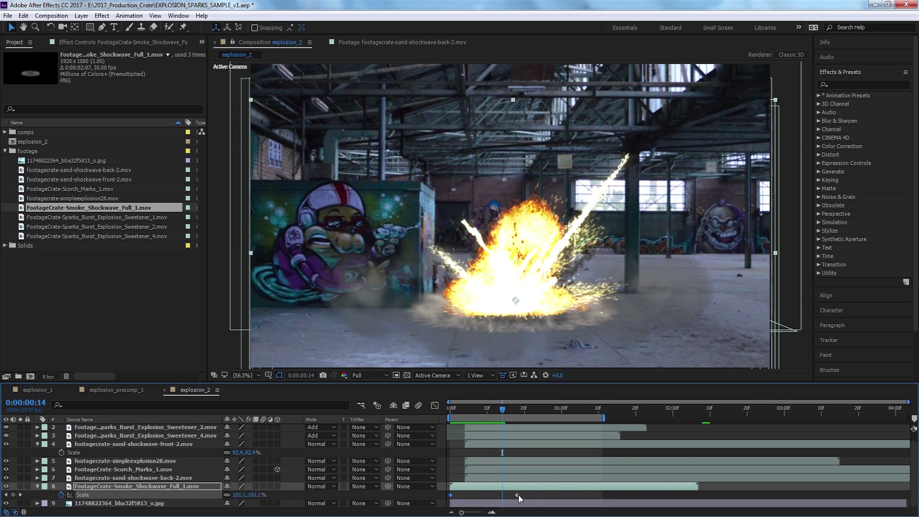
Speed up the smoke's growth by moving its end scale keyframe earlier to frame 7, previewing between adjustments.
left_click_drag(517, 495, 483, 496)
left_click_drag(478, 413, 436, 413)
key("space")
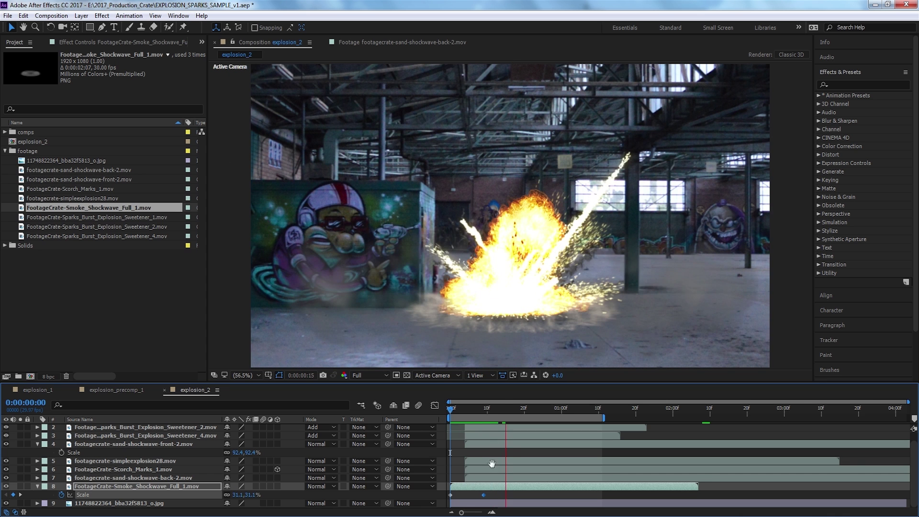
key("space")
left_click_drag(483, 495, 475, 495)
left_click_drag(478, 412, 435, 412)
Replay the composite from the first frame to check the faster smoke shockwave.
left_click(497, 495)
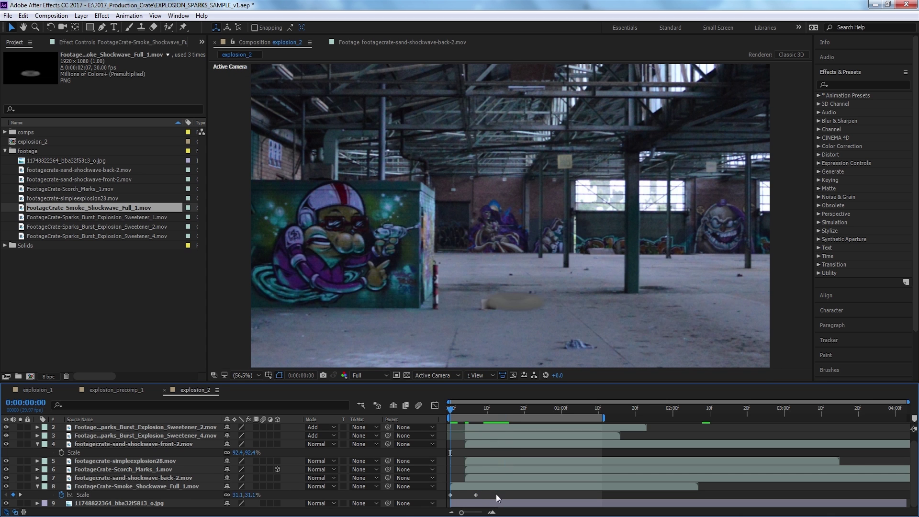
key("space")
key("space")
key("space")
key("space")
key("space")
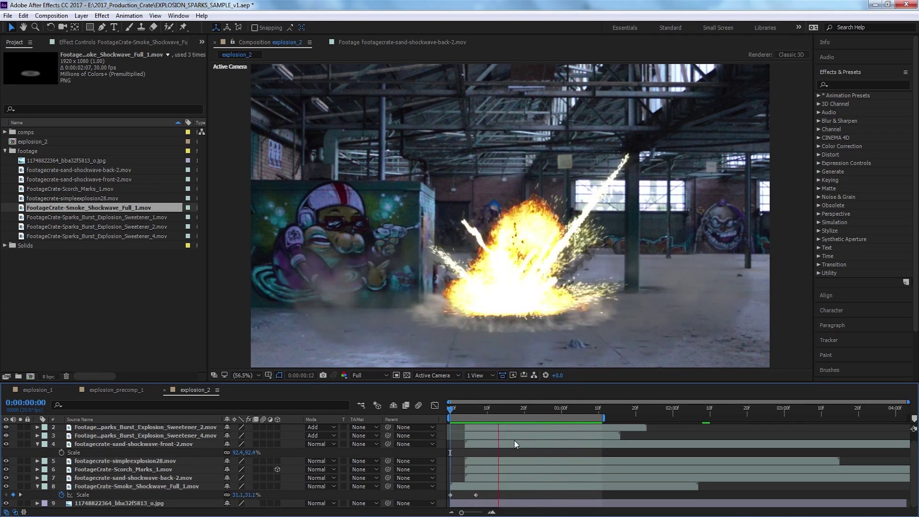
key("space")
Move the smoke shockwave's first scale keyframe to frame 2, trim the layer's start to match and preview it.
left_click_drag(472, 411, 464, 488)
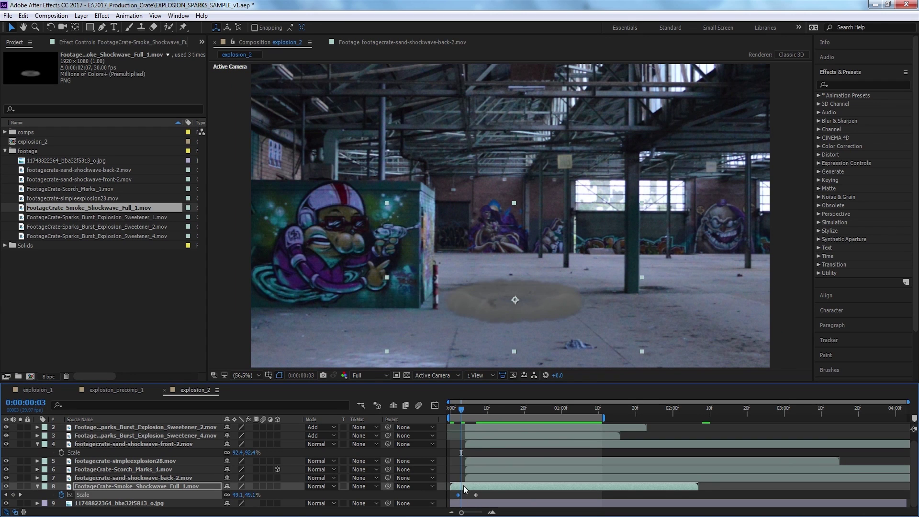
left_click(451, 412)
left_click_drag(451, 486, 456, 486)
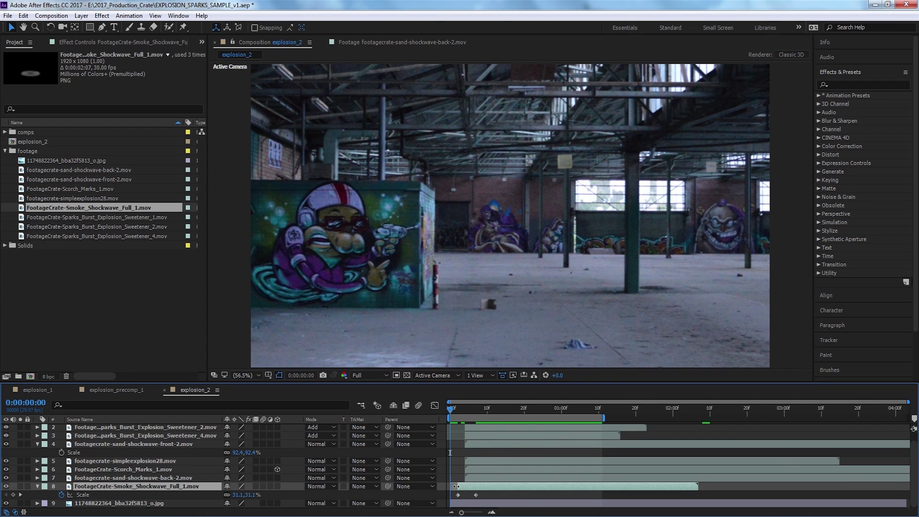
left_click(502, 495)
key("space")
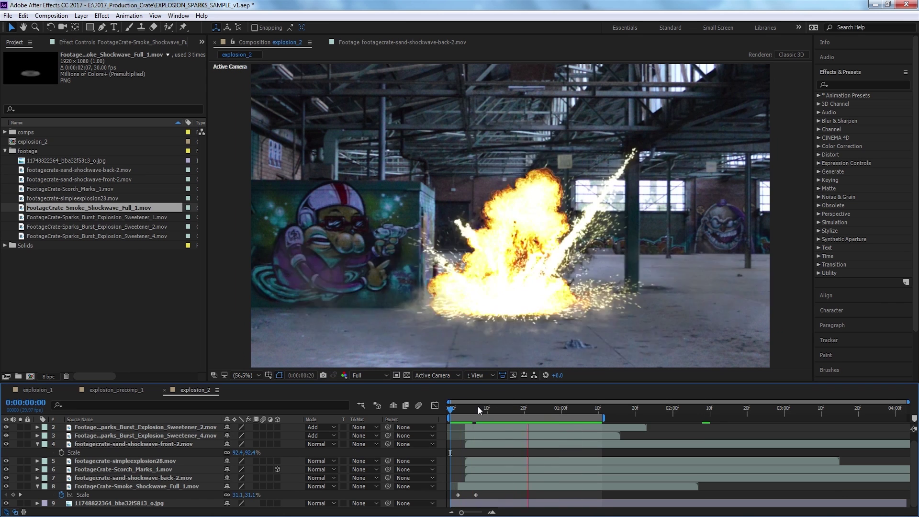
Set the smoke shockwave's scale keyframe at frame 7 to 169.3% and return to the first frame.
left_click(478, 409)
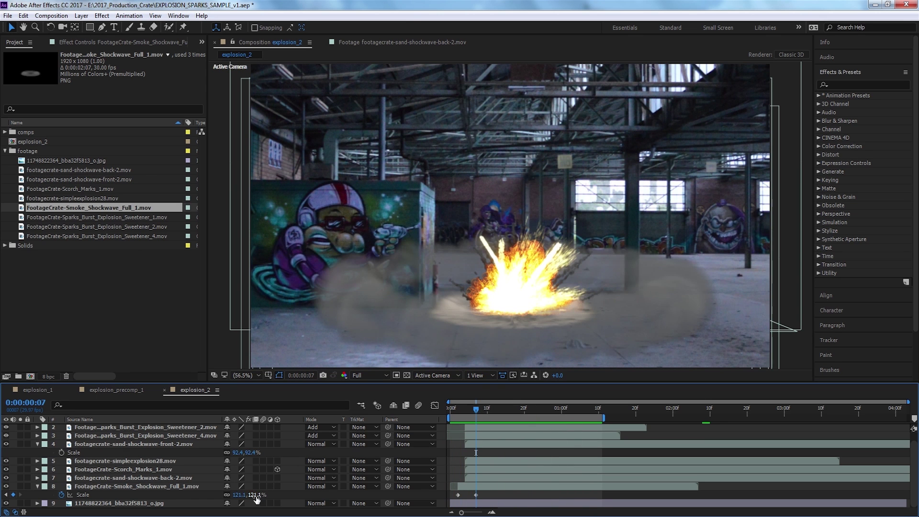
left_click_drag(257, 499, 267, 499)
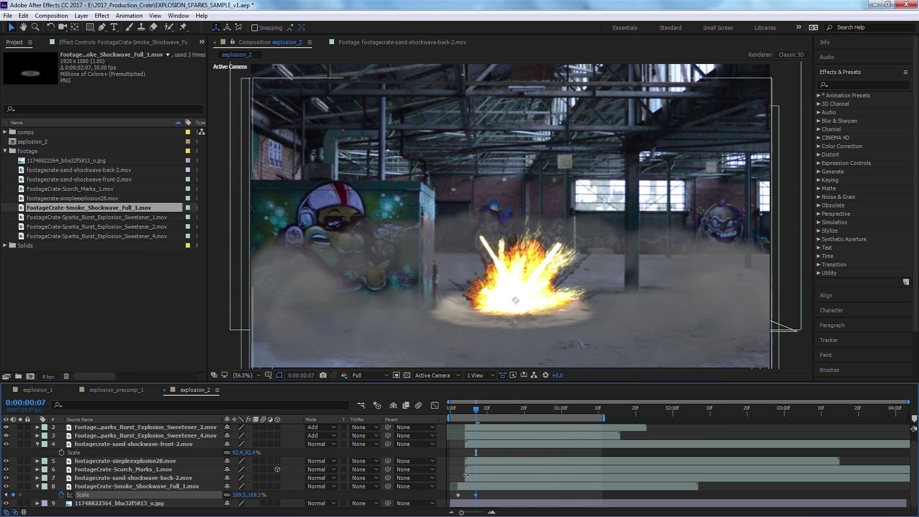
key("Home")
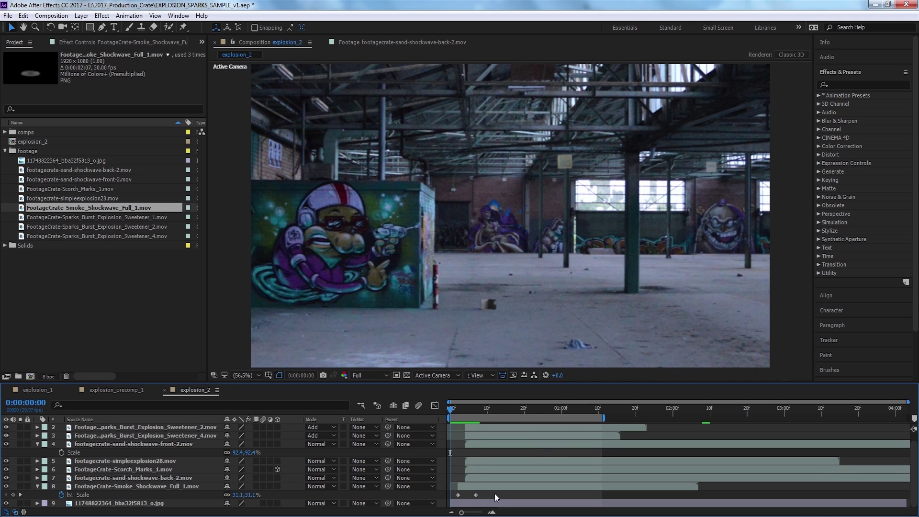
Preview the composite with the larger smoke shockwave and save the project.
key("space")
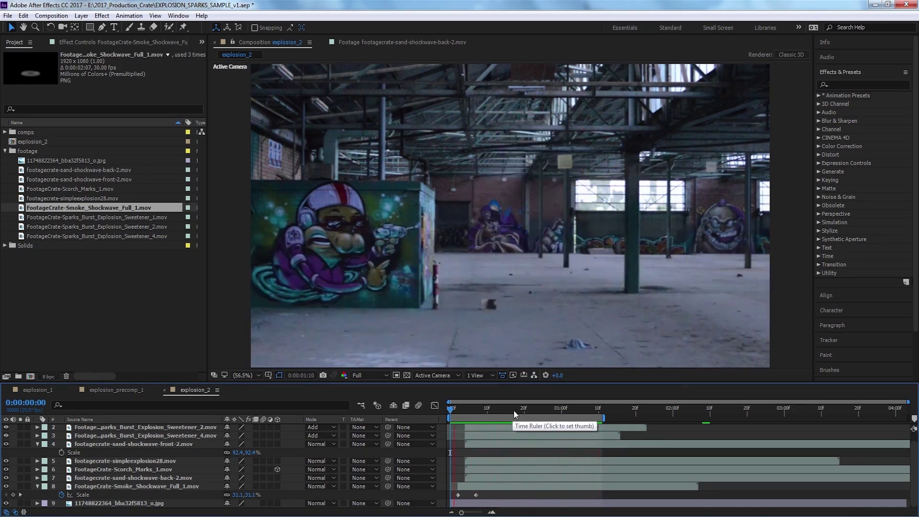
key("space")
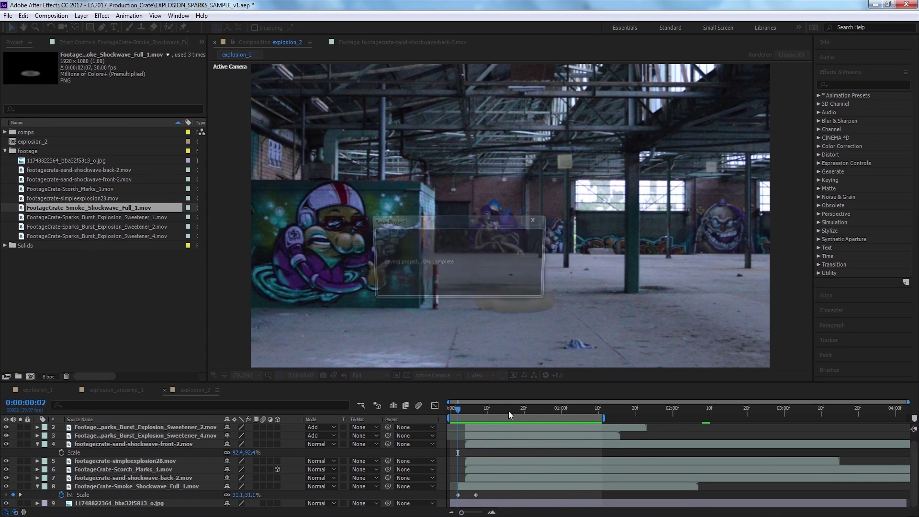
left_click_drag(457, 410, 501, 411)
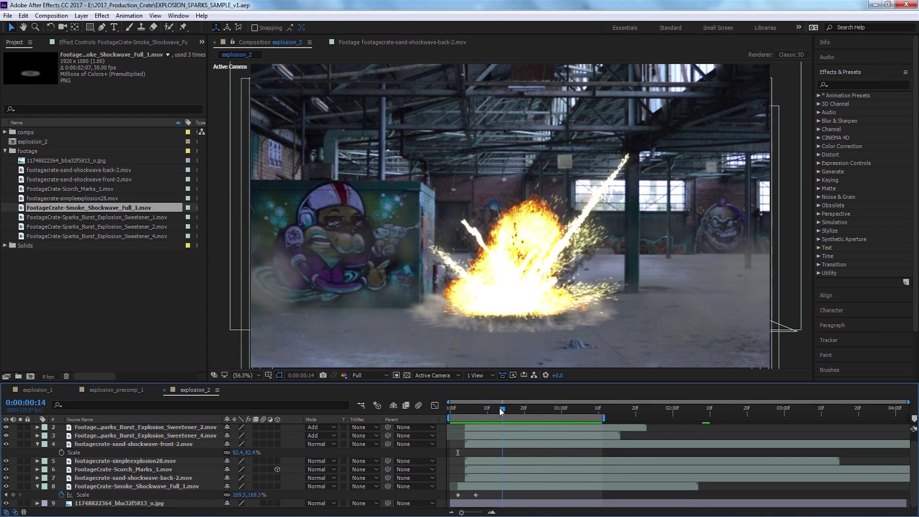
Collapse the open layer properties and trim the smoke shockwave layer's start to frame 4, level with the explosion layers.
left_click(38, 444)
left_click(37, 486)
mouse_move(461, 411)
left_mouse_down()
mouse_move(479, 410)
mouse_move(454, 411)
mouse_move(463, 411)
left_mouse_up()
left_click_drag(458, 487, 465, 487)
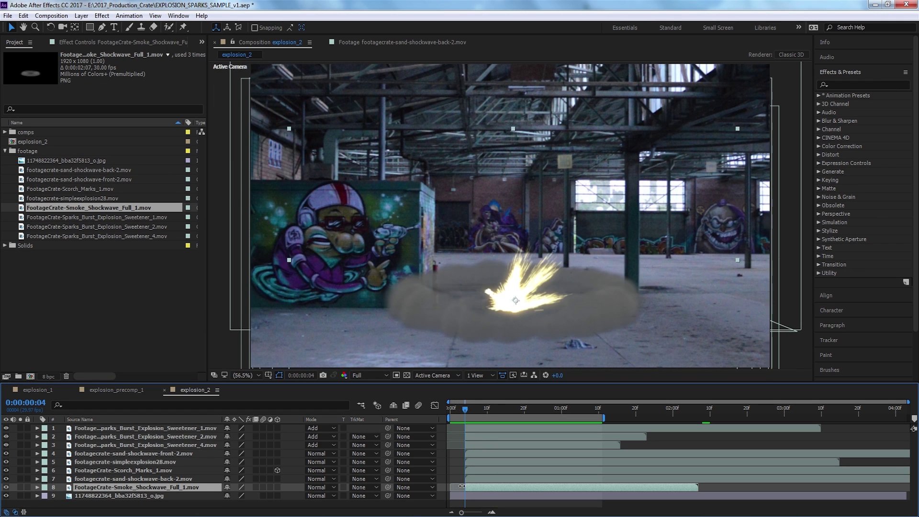
left_click_drag(464, 413, 460, 414)
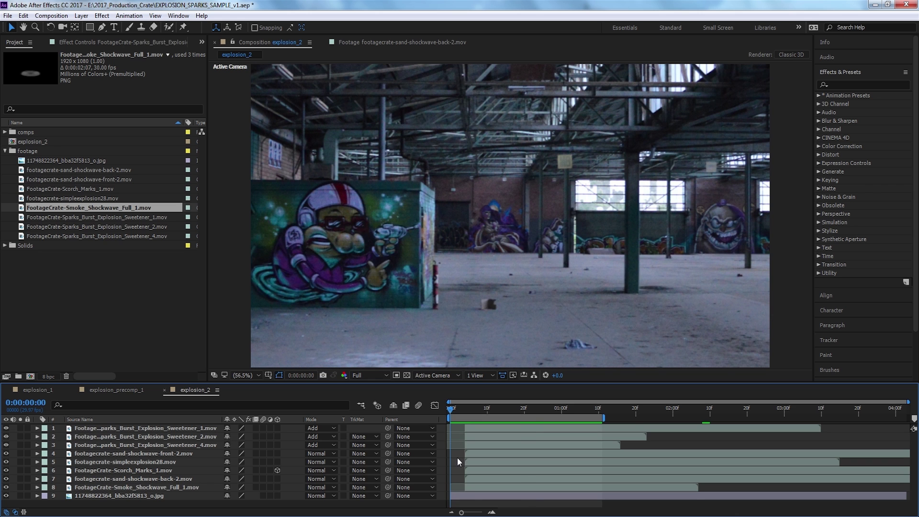
Shift the smoke shockwave layer two frames later so its scale keyframes fall on frames 4 and 9, keeping its start at frame 4.
key("space")
left_click(472, 485)
key("s")
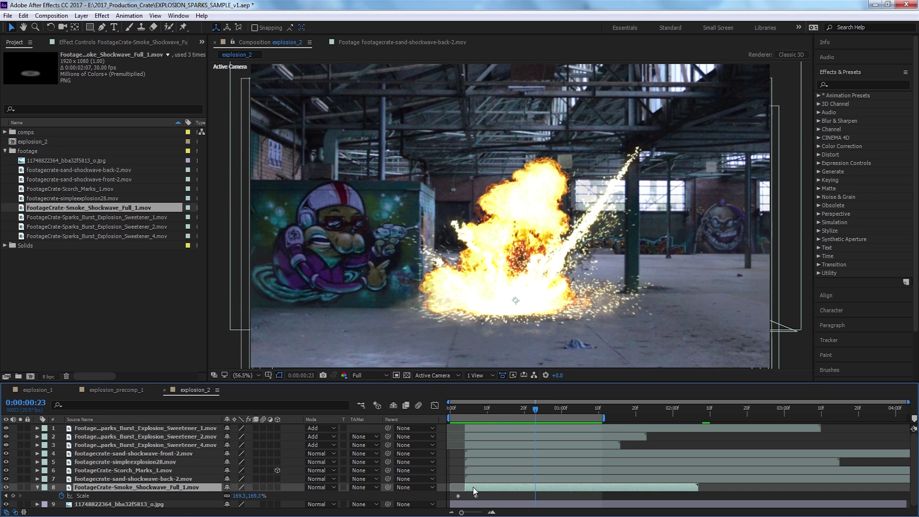
left_click_drag(472, 486, 465, 487)
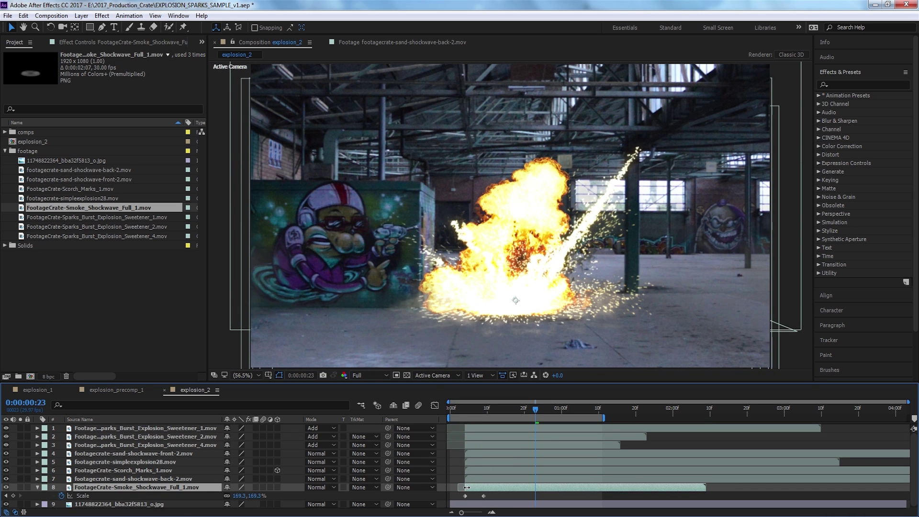
Play the retimed smoke shockwave from the first frame and examine it at frame 9.
left_click(455, 458)
left_click_drag(456, 411, 454, 411)
left_click_drag(454, 412, 449, 412)
key("space")
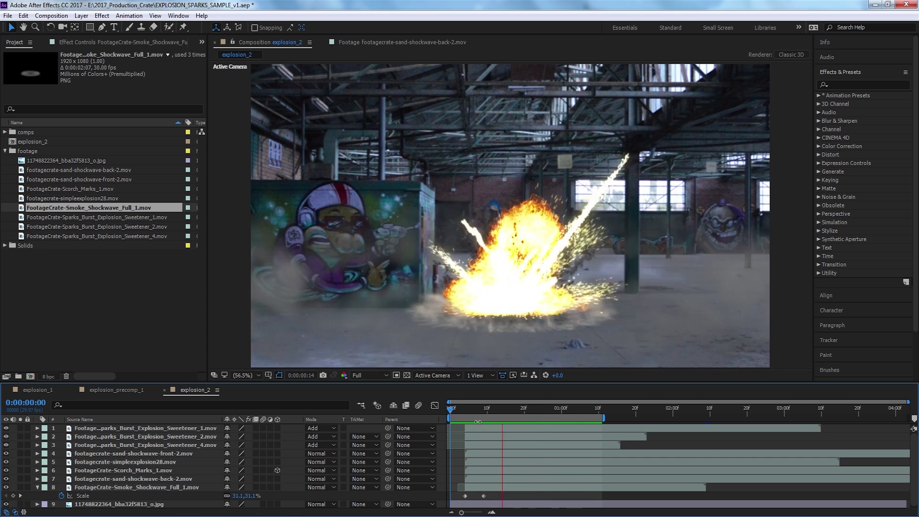
left_click(484, 410)
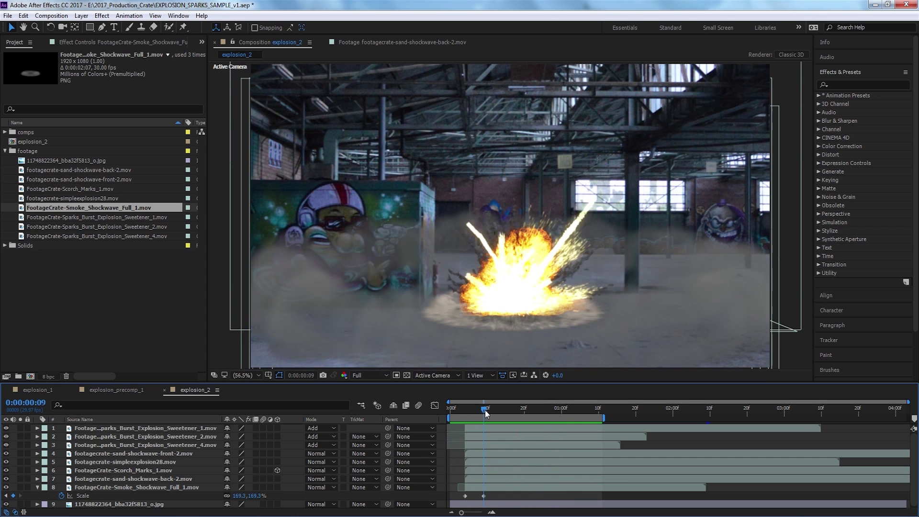
Collapse the smoke layer's properties and give the three spark burst layers a Purple label.
left_click(38, 486)
left_click(119, 445)
left_click(65, 428, "shift")
left_click(44, 429)
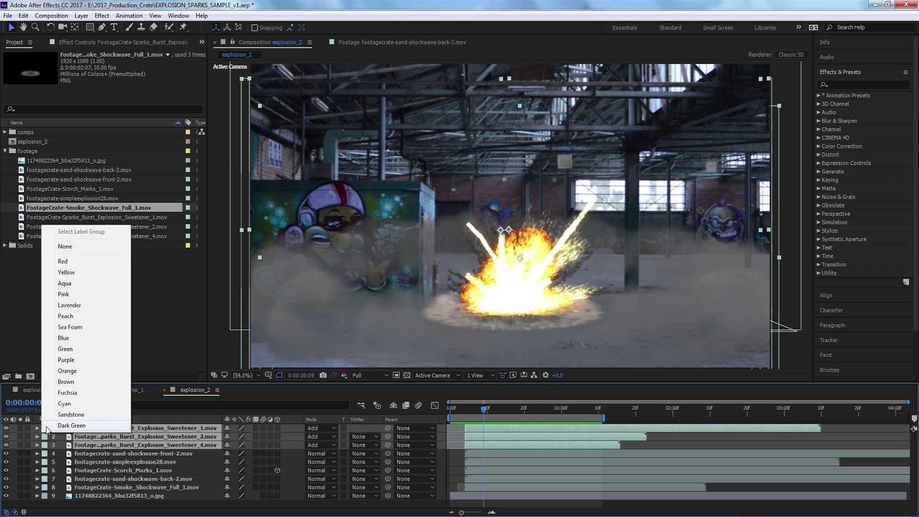
left_click(81, 360)
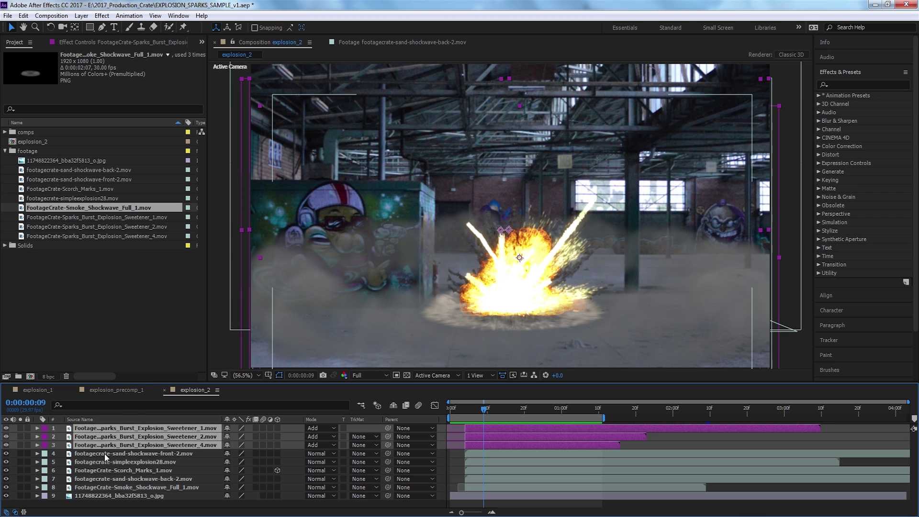
Give the front and back sand shockwave layers a Blue label.
left_click(104, 452)
left_click(127, 478, "ctrl")
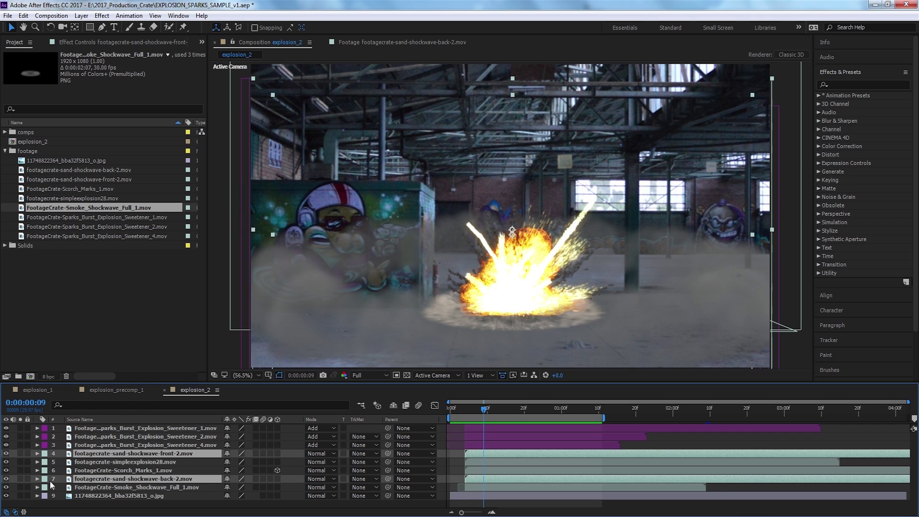
left_click(44, 479)
left_click(65, 388)
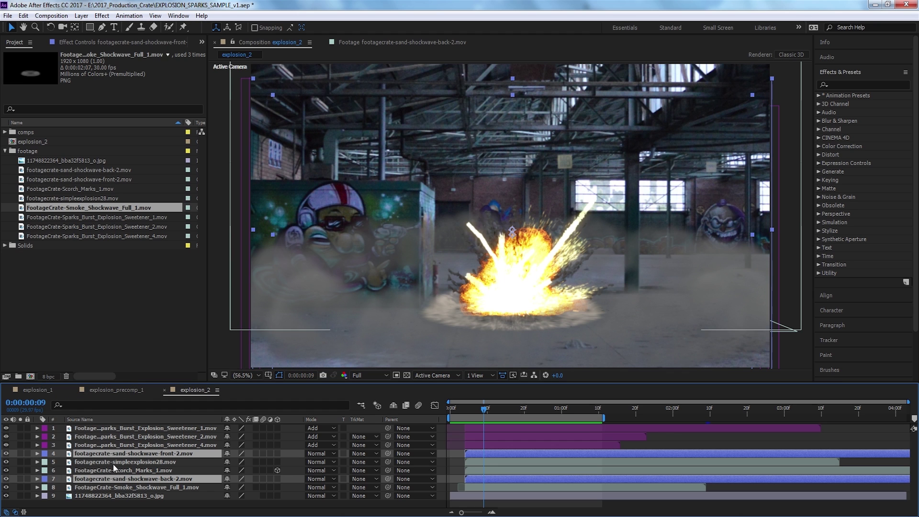
Select the smoke shockwave layer, return to the first frame and lock the warehouse photo layer.
left_click(114, 472)
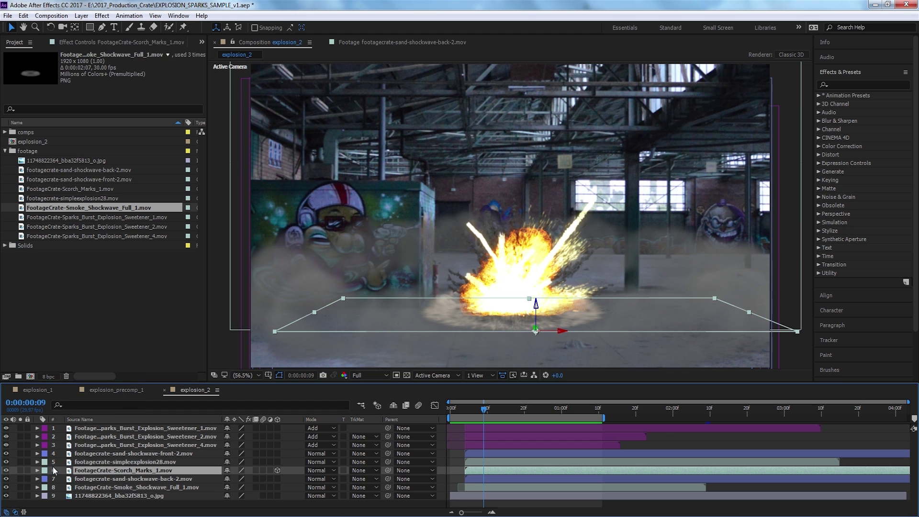
left_click(114, 486)
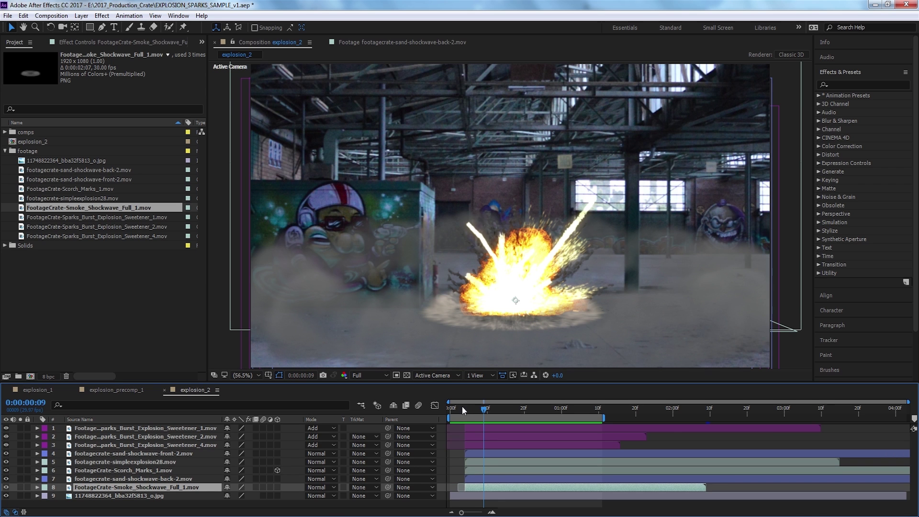
left_click_drag(461, 406, 450, 407)
left_click(27, 495)
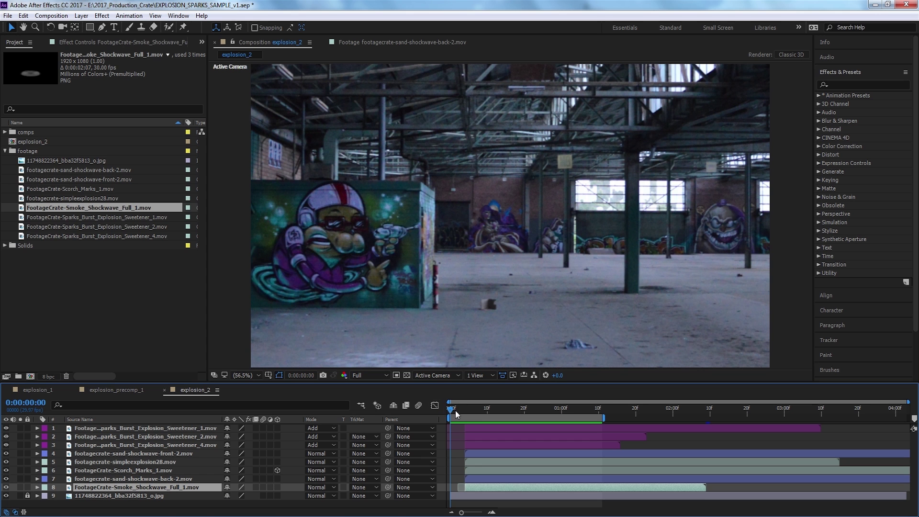
Apply the Tritone effect to the smoke shockwave layer with frame 8 in view.
left_click_drag(455, 409, 478, 418)
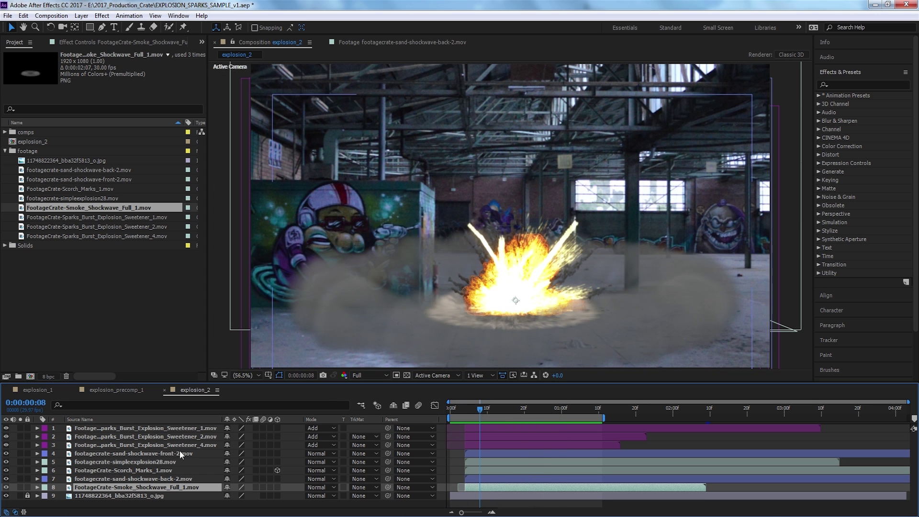
key("F3")
left_click(846, 83)
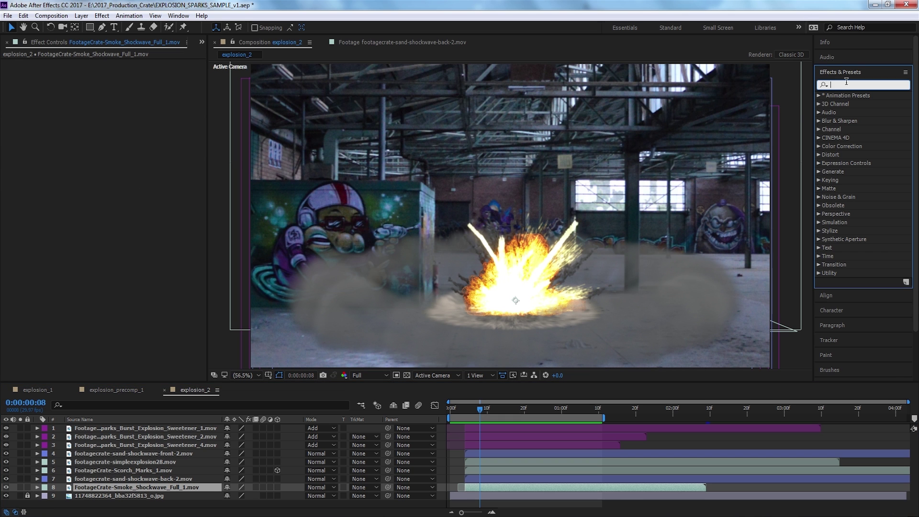
type("triton")
left_click_drag(848, 104, 148, 156)
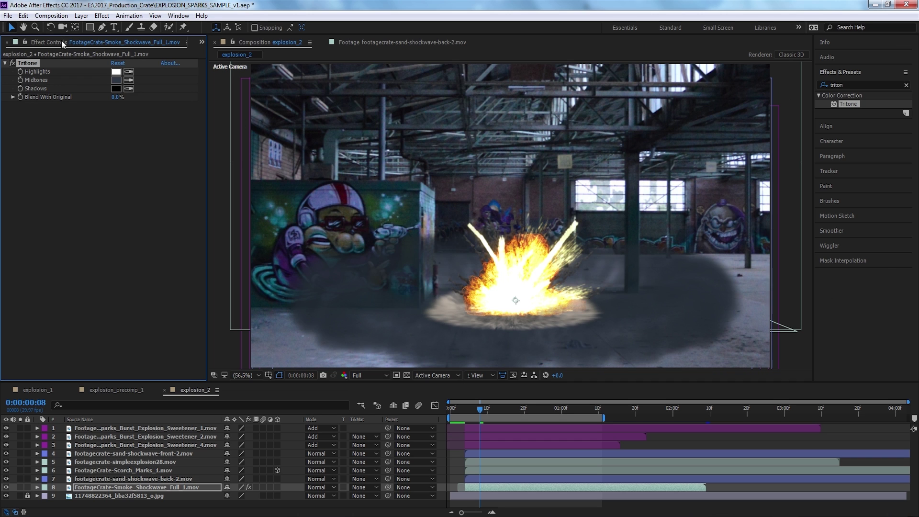
Darken Tritone's Highlights colour on the smoke from white to a mid grey.
left_click(120, 72)
left_click_drag(477, 299, 477, 317)
left_click(543, 203)
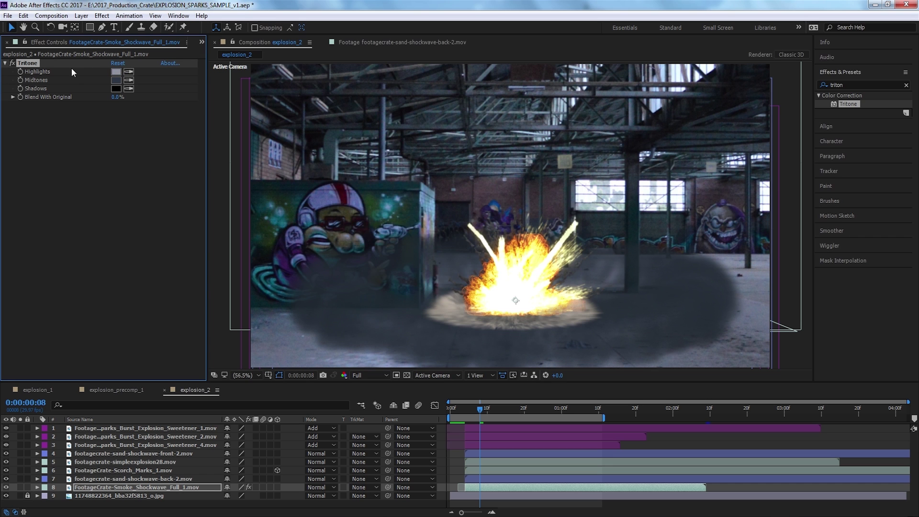
Set Tritone's Shadows to a saturated dark blue and Blend With Original to 34%.
left_click(116, 89)
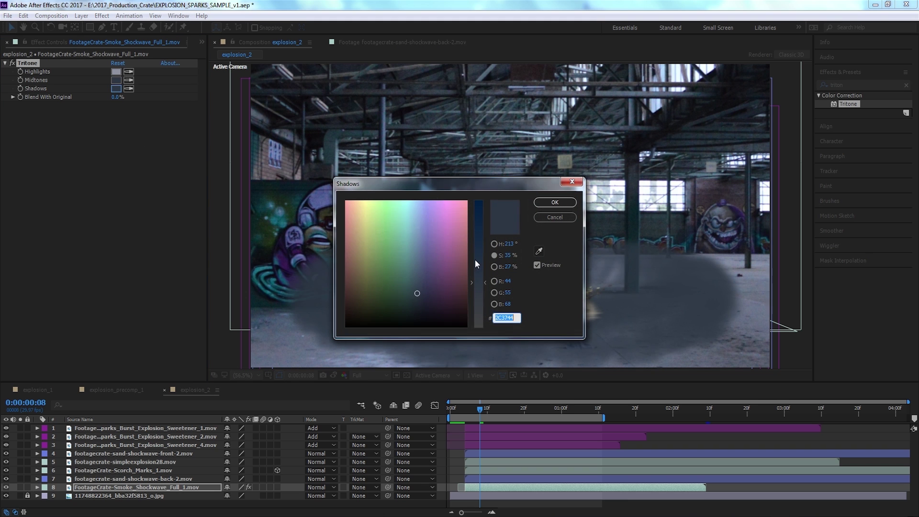
left_click_drag(475, 259, 475, 220)
left_click(555, 201)
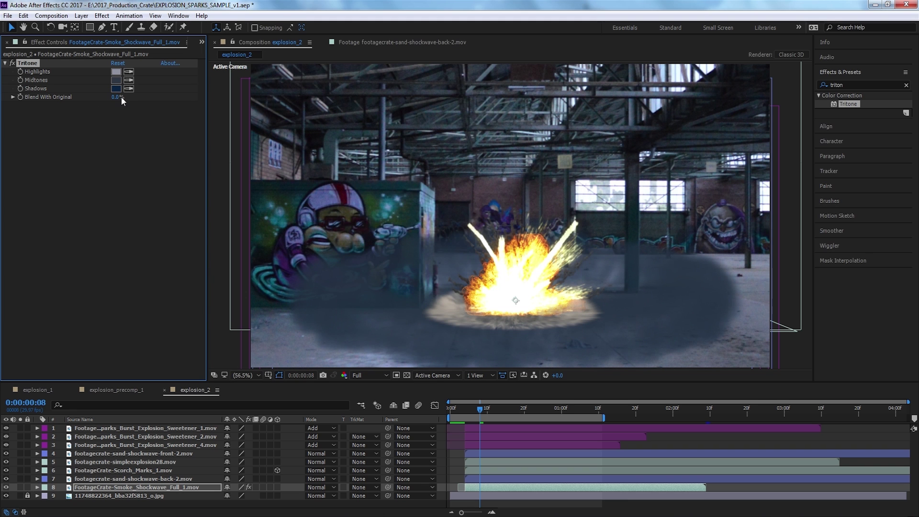
left_click_drag(118, 97, 141, 95)
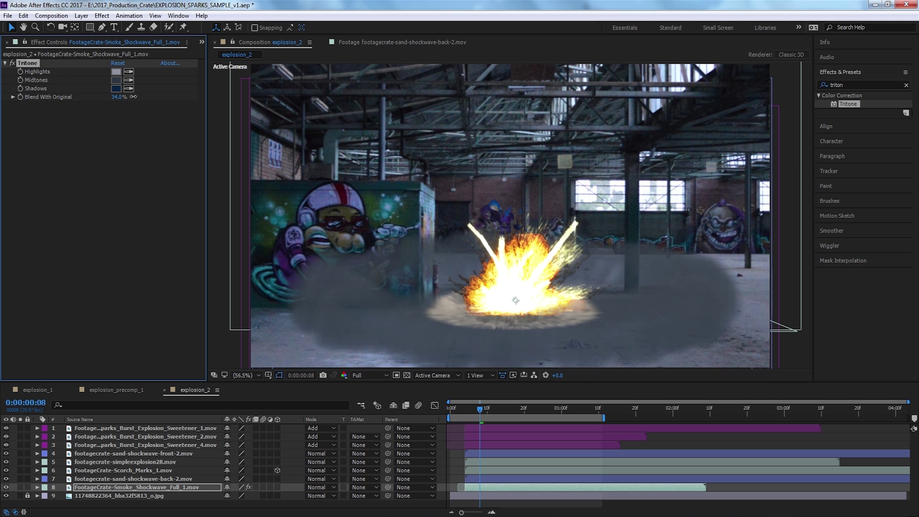
Solo the warehouse photo and smoke shockwave layers and go to frame 7 to judge the smoke's colour.
key("space")
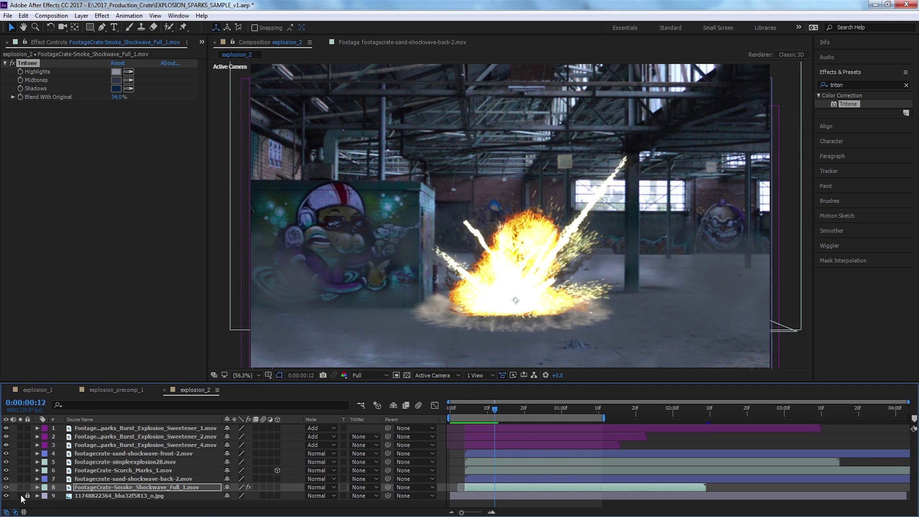
left_click_drag(20, 495, 21, 487)
mouse_move(465, 409)
left_mouse_down()
mouse_move(482, 408)
mouse_move(449, 411)
mouse_move(475, 412)
left_mouse_up()
key("space")
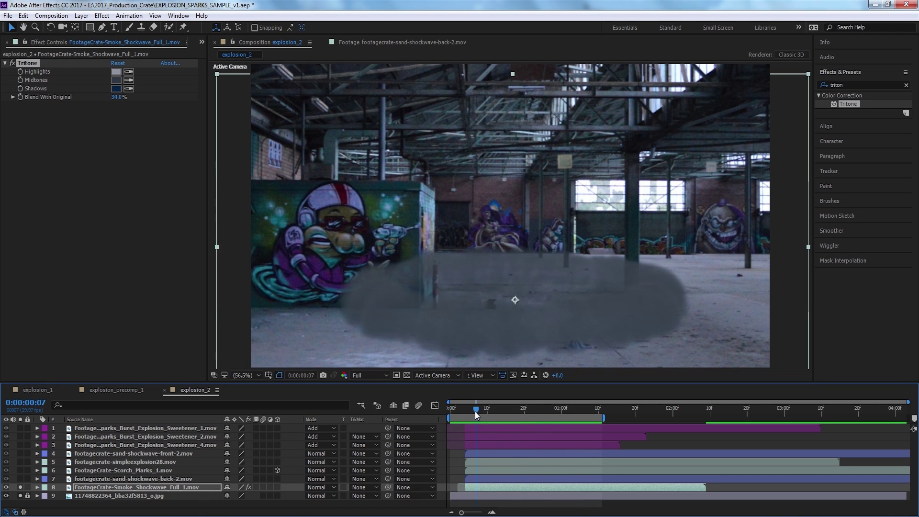
Darken Tritone's Shadows colour on the smoke to a near-black navy and preview from the first frame.
left_click(116, 88)
left_click(494, 267)
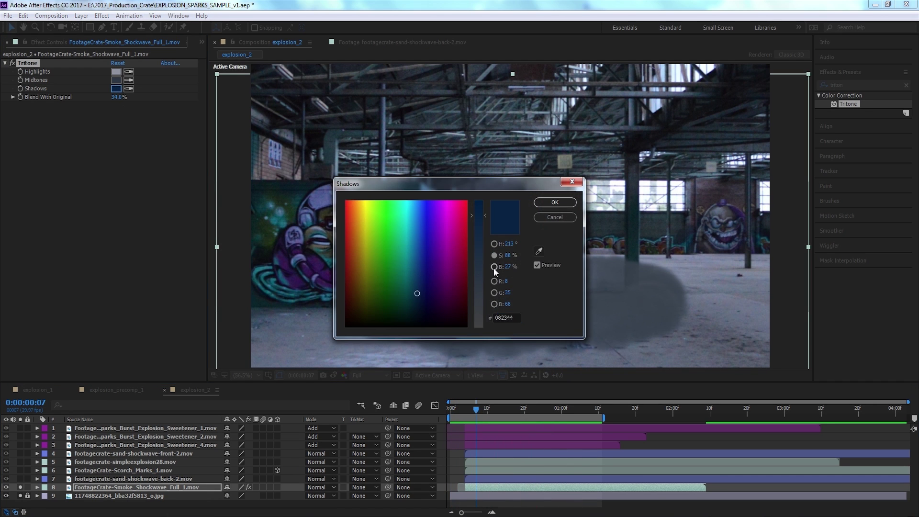
left_click_drag(476, 299, 477, 306)
left_click(545, 203)
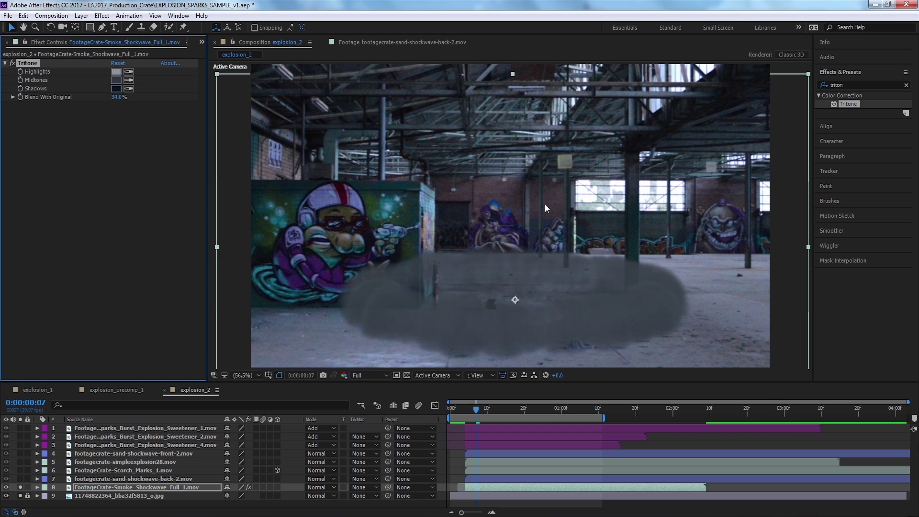
left_click(449, 408)
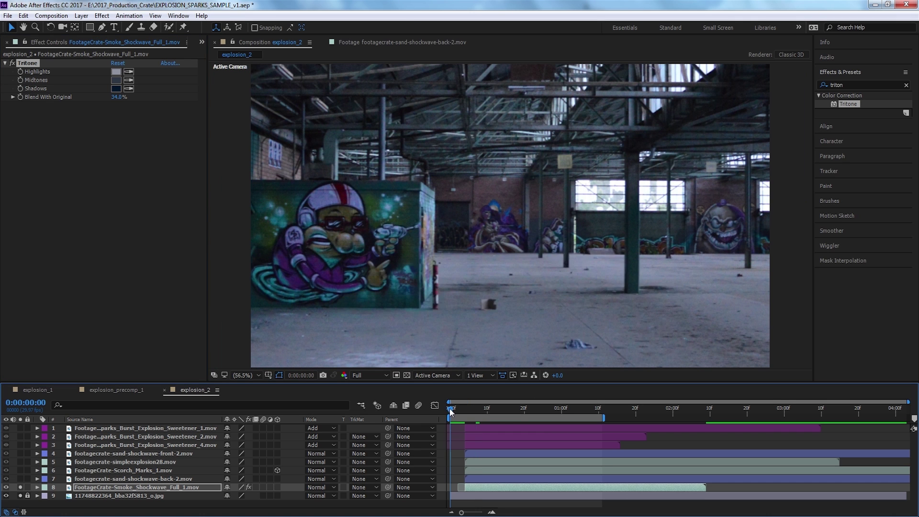
key("space")
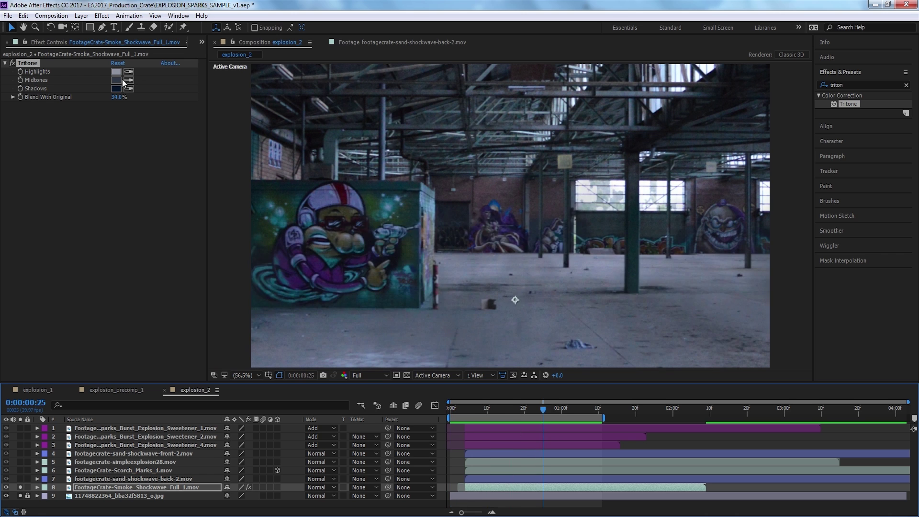
Brighten Tritone's Midtones to a slightly lighter blue-grey and preview the smoke from the start.
left_click(117, 80)
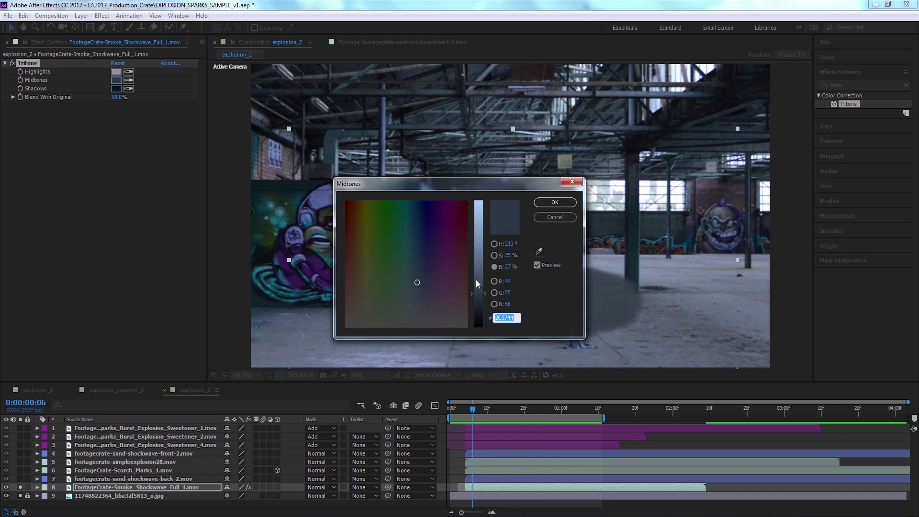
left_click(478, 283)
left_click(545, 202)
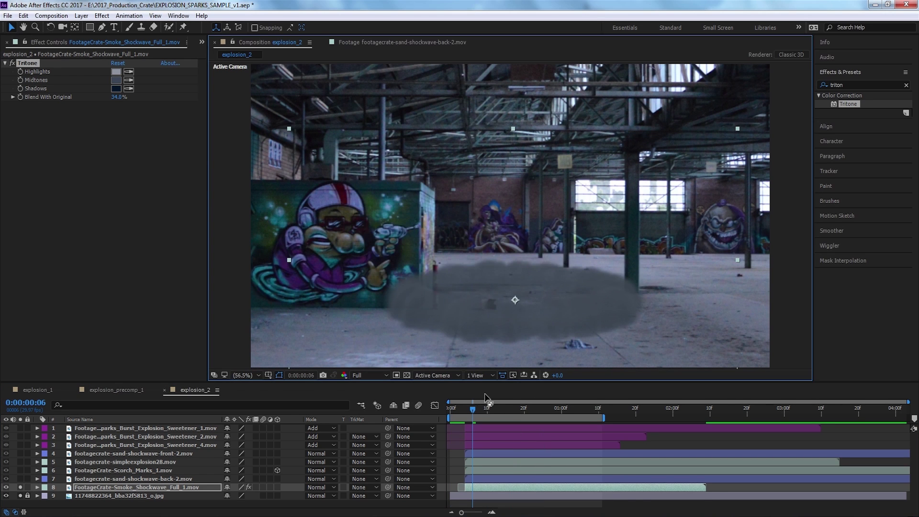
left_click(449, 410)
key("space")
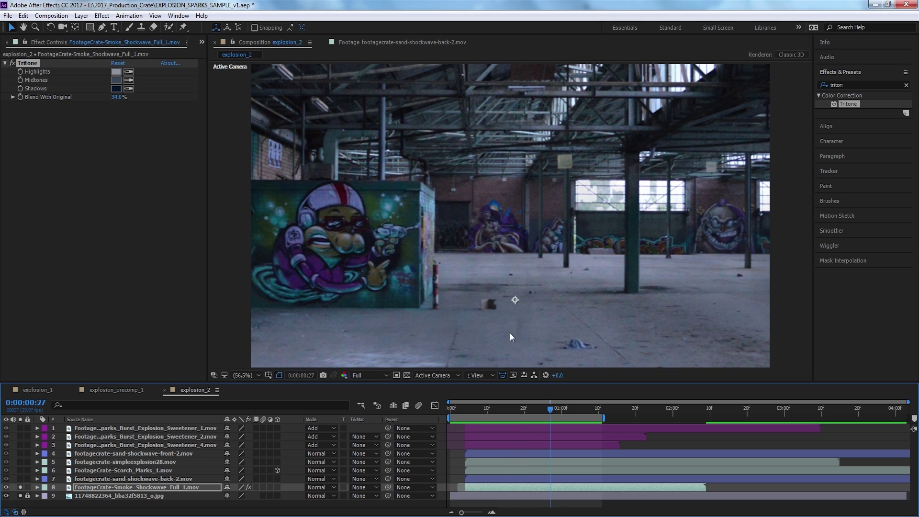
Unsolo the smoke layer, solo the back and front sand shockwave layers, and go to frame 11.
left_click(21, 487)
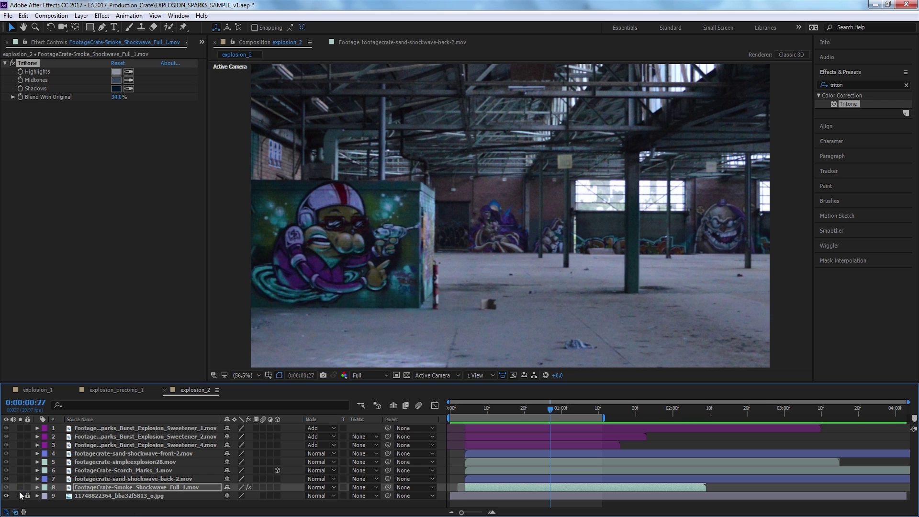
left_click(20, 479)
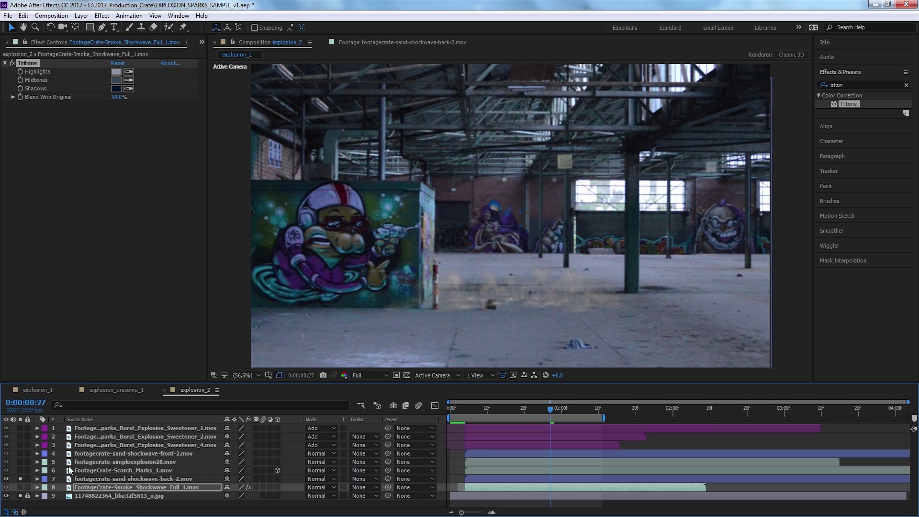
left_click(20, 453)
left_click_drag(509, 408, 484, 412)
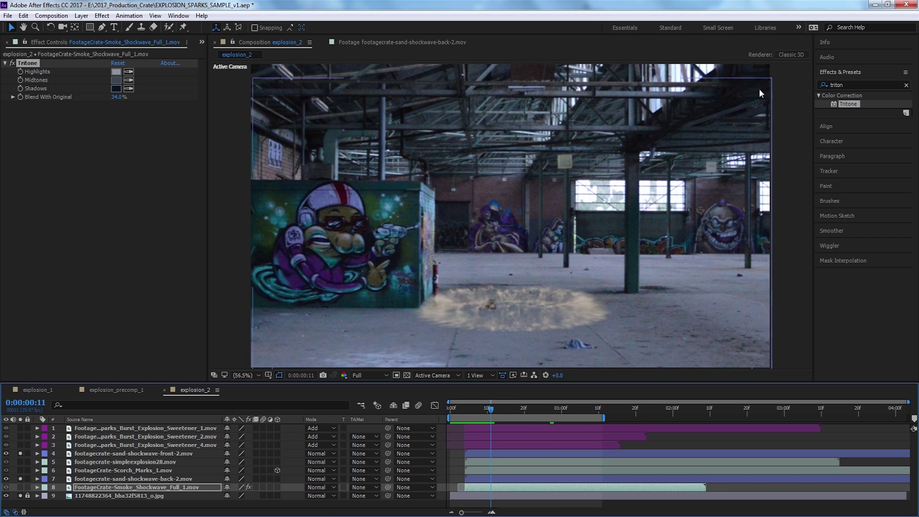
Find the Levels effect and apply it to the footagecrate-sand-shockwave-front-2.mov layer.
left_click(168, 487)
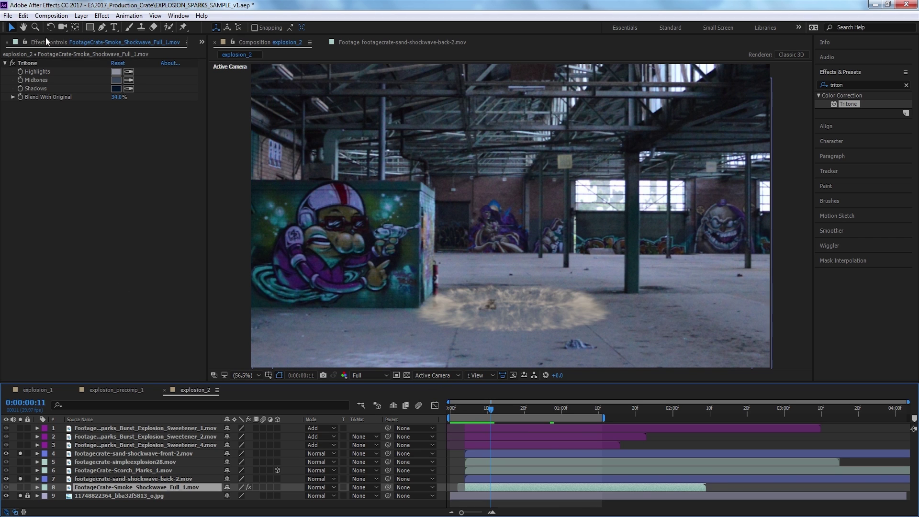
left_click(29, 64)
left_click(140, 479)
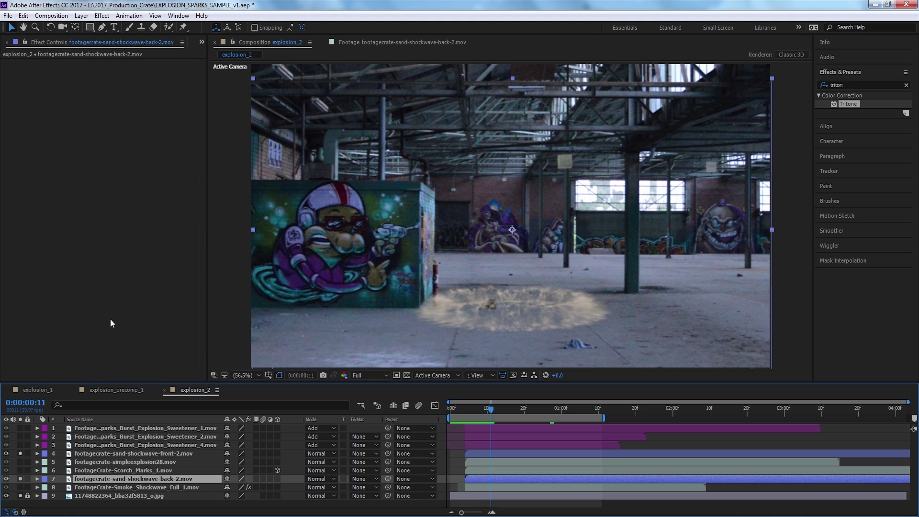
left_click(88, 454)
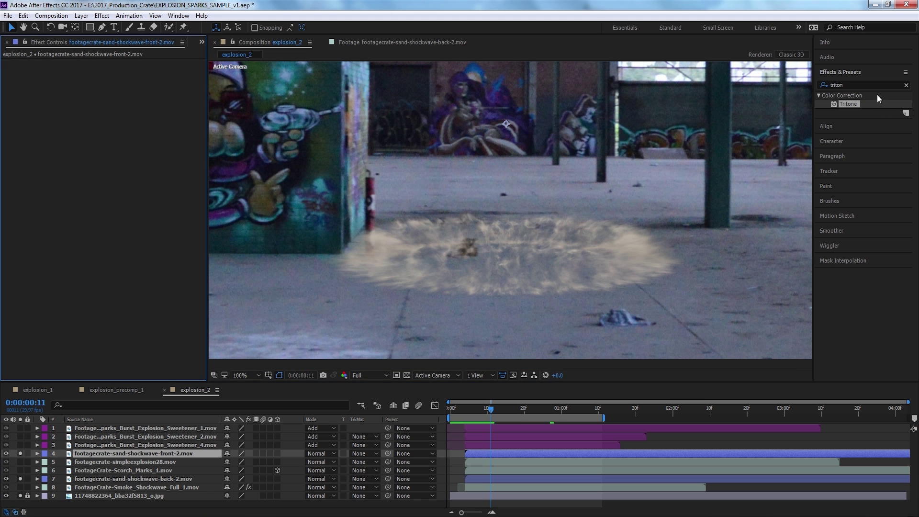
left_click(870, 86)
type("level")
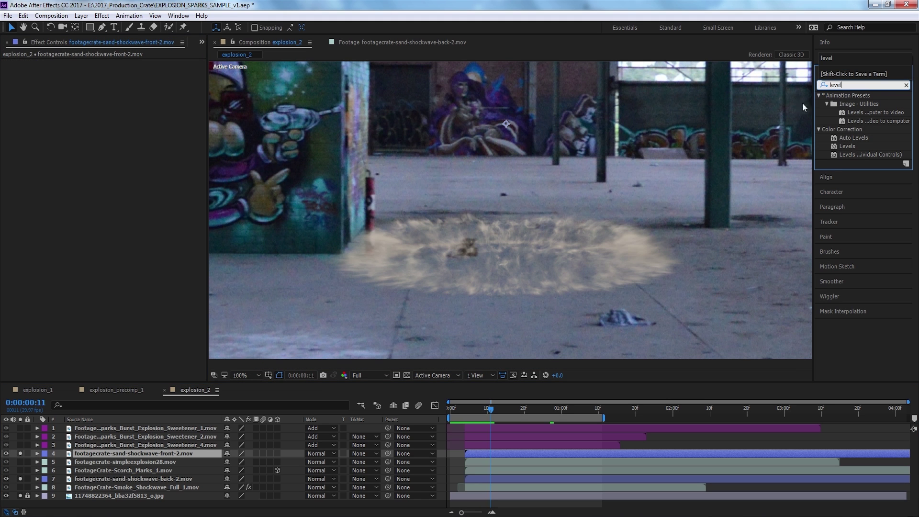
left_click_drag(847, 146, 134, 76)
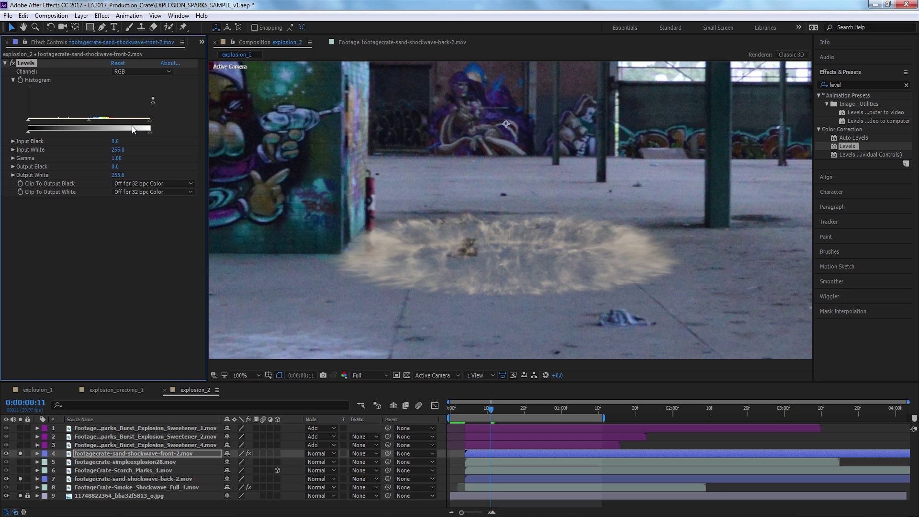
In Levels on the front sand layer, lower Red Output White to 228 and Green Output White to 231.
left_click(136, 71)
left_click(133, 93)
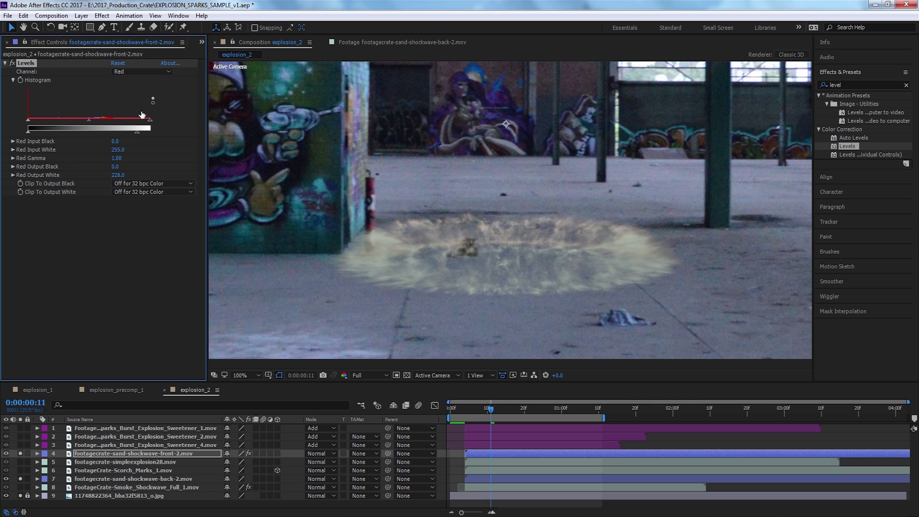
left_click(141, 71)
left_click(144, 115)
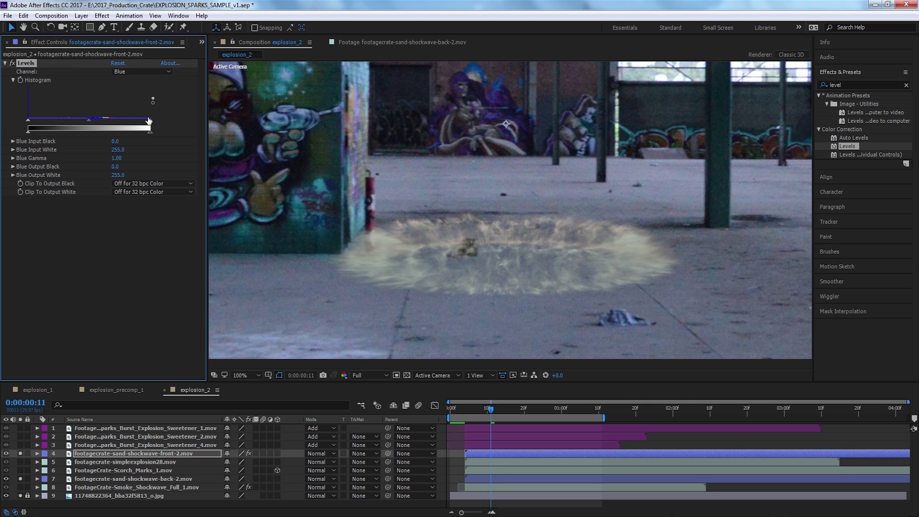
left_click(144, 72)
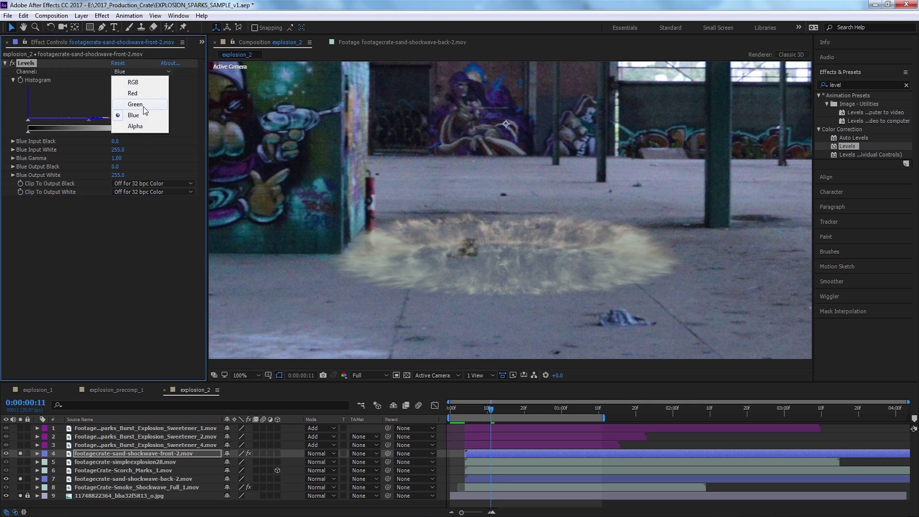
left_click(143, 105)
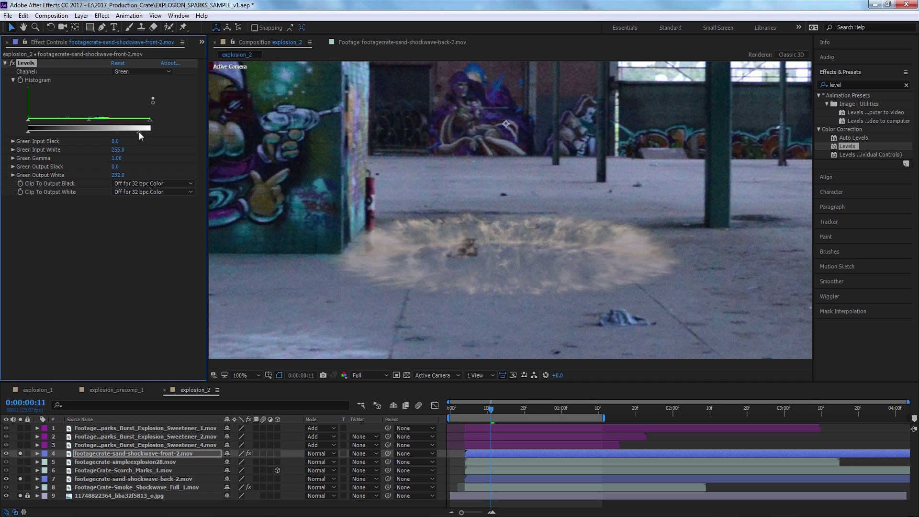
Set the front sand layer's Blue Input White to 242 and switch Levels off and on to compare.
left_click(146, 71)
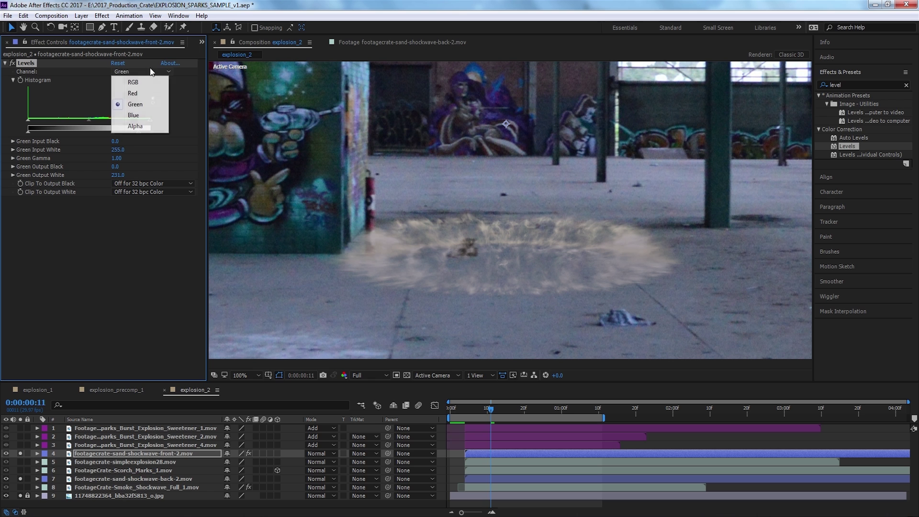
left_click(143, 115)
mouse_move(152, 120)
left_mouse_down()
mouse_move(124, 118)
mouse_move(144, 120)
left_mouse_up()
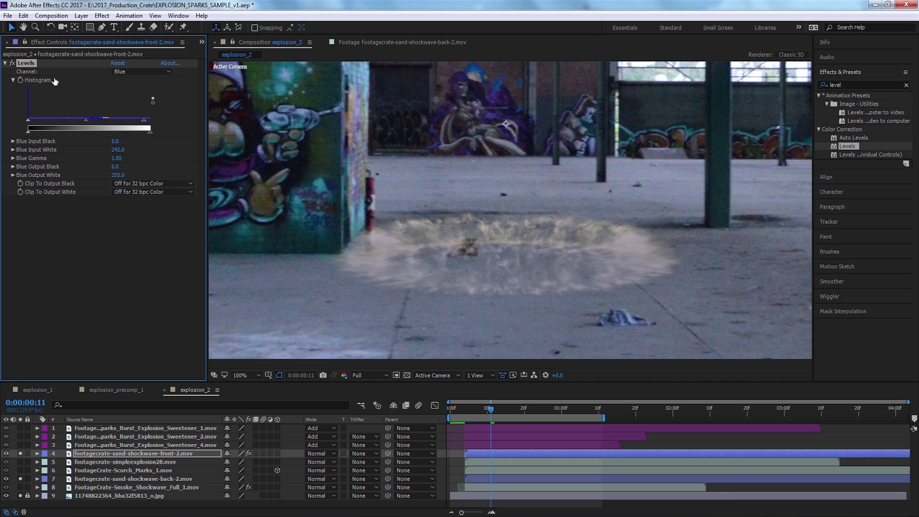
left_click(12, 64)
left_click(12, 63)
Try raising Input Black and lowering Input White on the front sand layer's RGB channel.
left_click(144, 72)
left_click(127, 78)
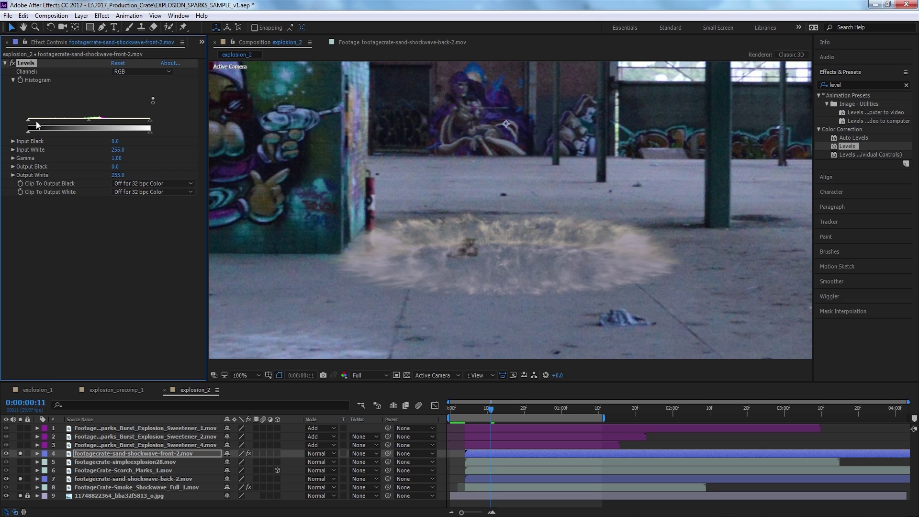
left_click_drag(29, 120, 85, 121)
key("ctrl+z")
left_click_drag(150, 120, 119, 122)
Paste the front sand layer's Levels effect onto footagecrate-sand-shockwave-back-2.mov, comparing the sand with and without it.
left_click(121, 478)
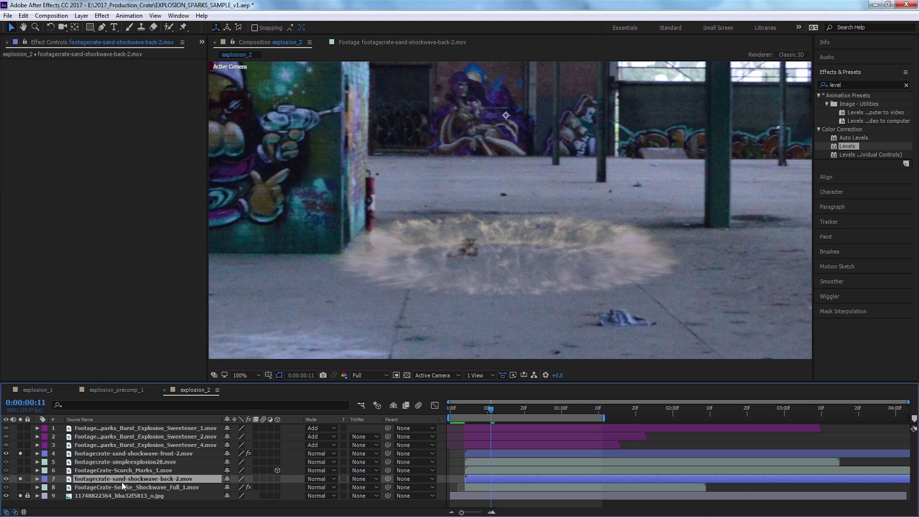
key("ctrl+v")
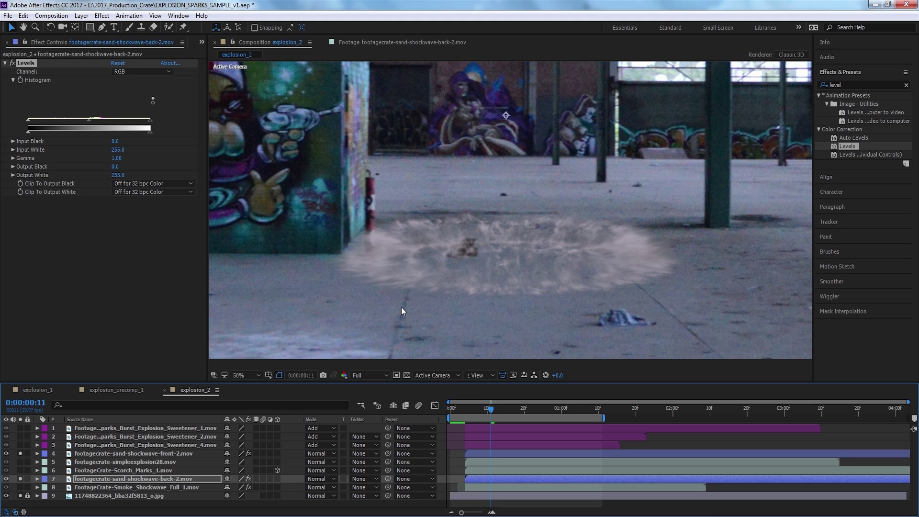
scroll(401, 306, "down", 2)
key("ctrl+z")
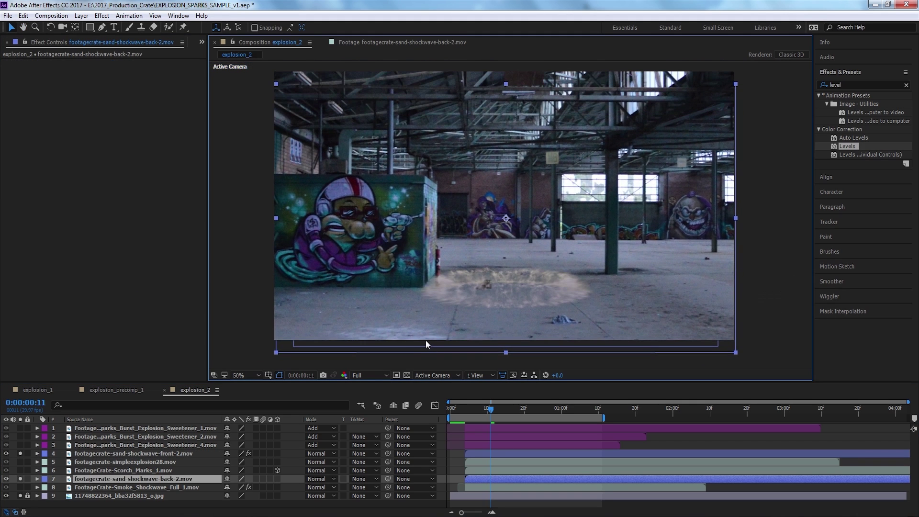
key("ctrl+shift+z")
Turn off solo on the sand and warehouse layers and check the full composite through frames 15 and 9.
left_click(462, 409)
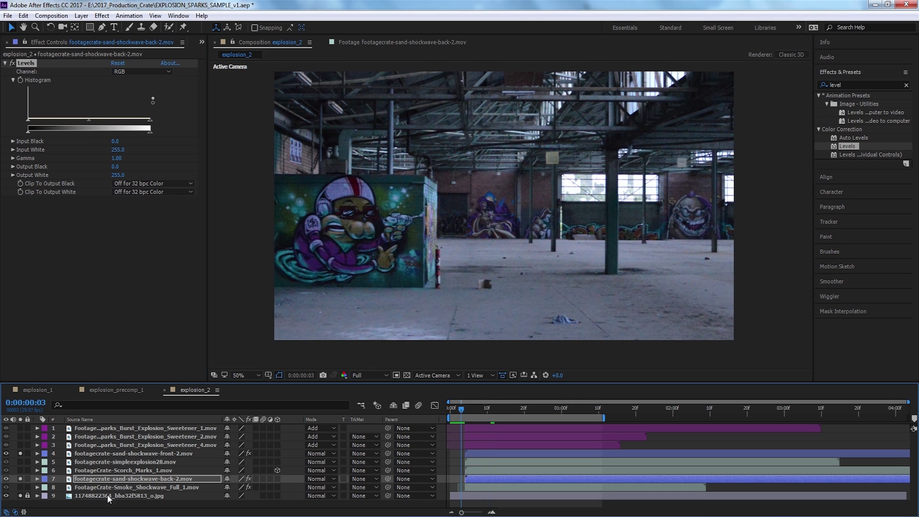
left_click(20, 453)
left_click_drag(484, 406, 505, 411)
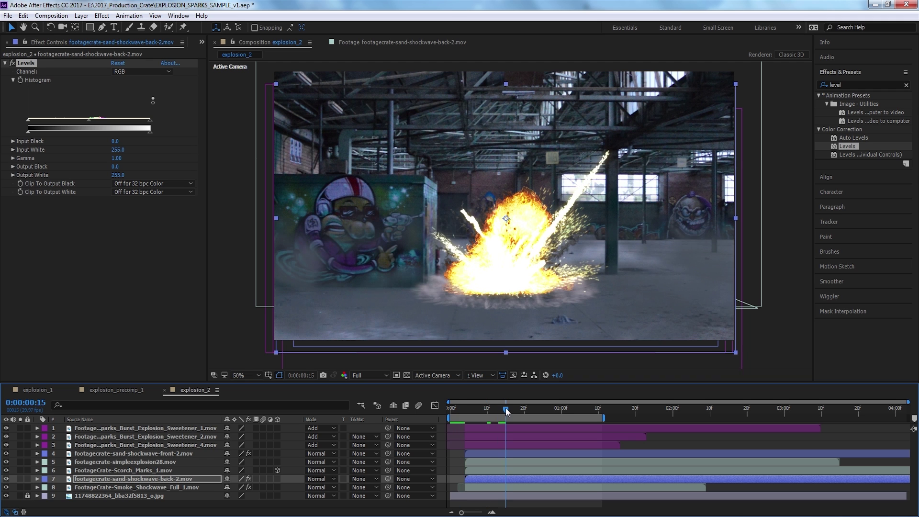
left_click(158, 487)
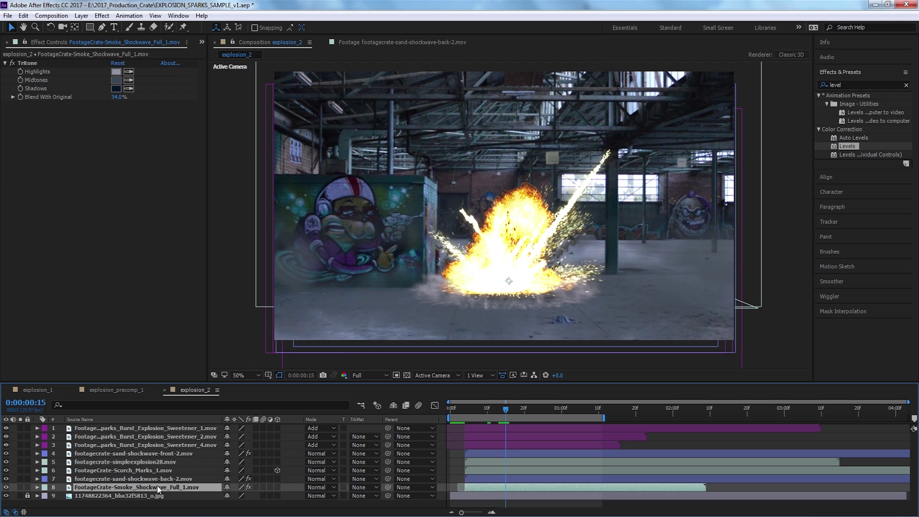
left_click(483, 407)
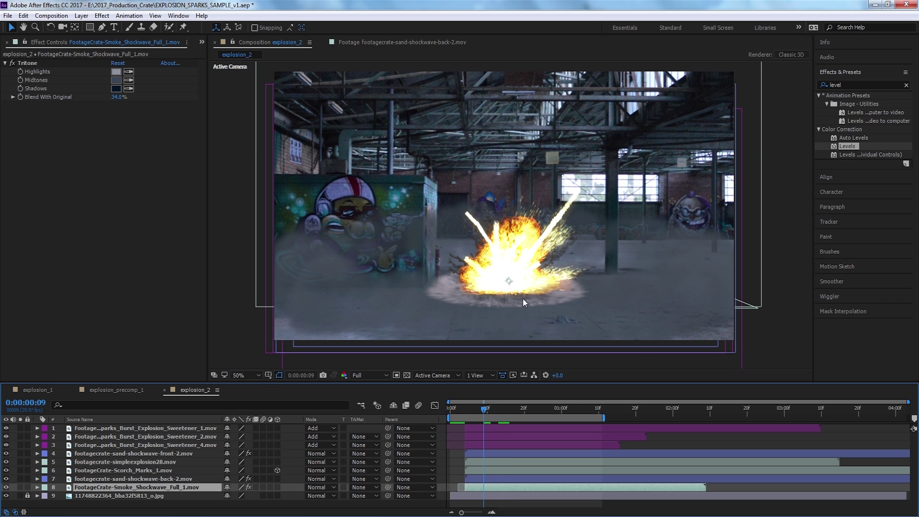
Set the front sand layer's Levels RGB Gamma to 0.56 and Red Output White to 214, and switch the effect off to compare.
scroll(522, 298, "up", 2)
left_click(160, 454)
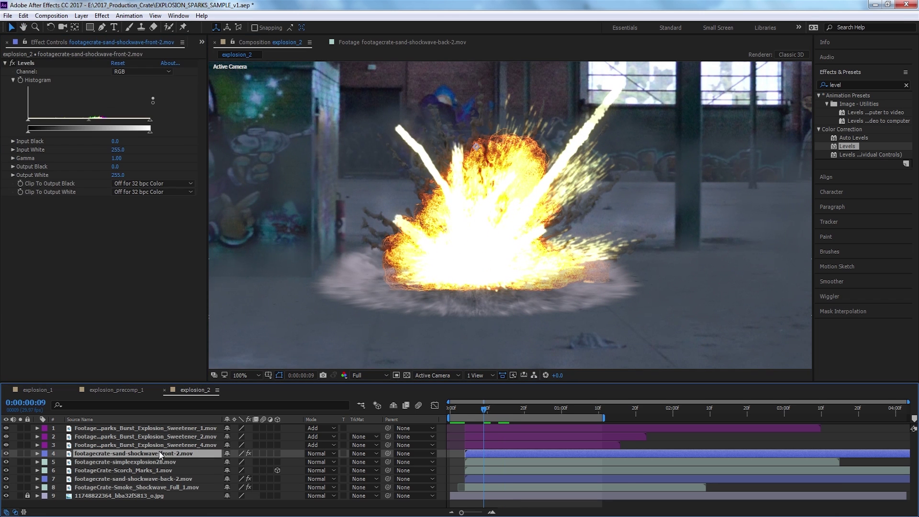
left_click_drag(91, 117, 110, 119)
left_click(142, 72)
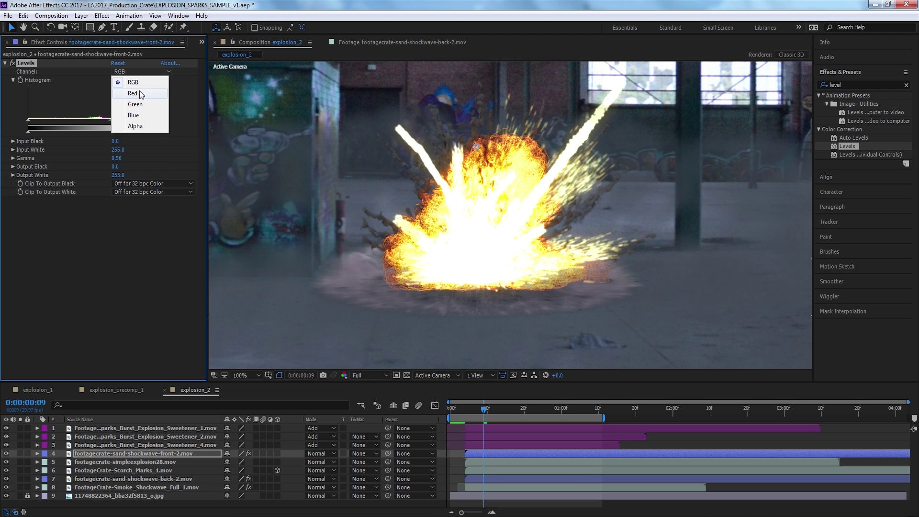
left_click(138, 93)
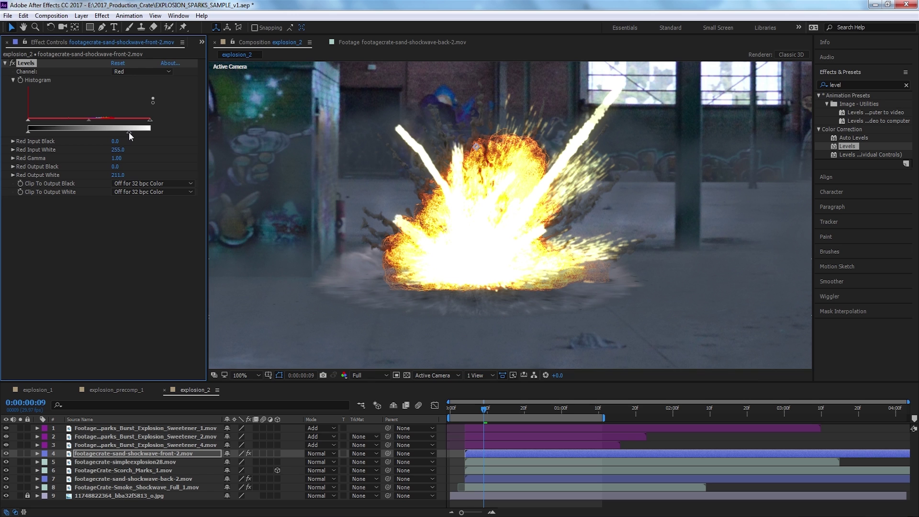
left_click(12, 63)
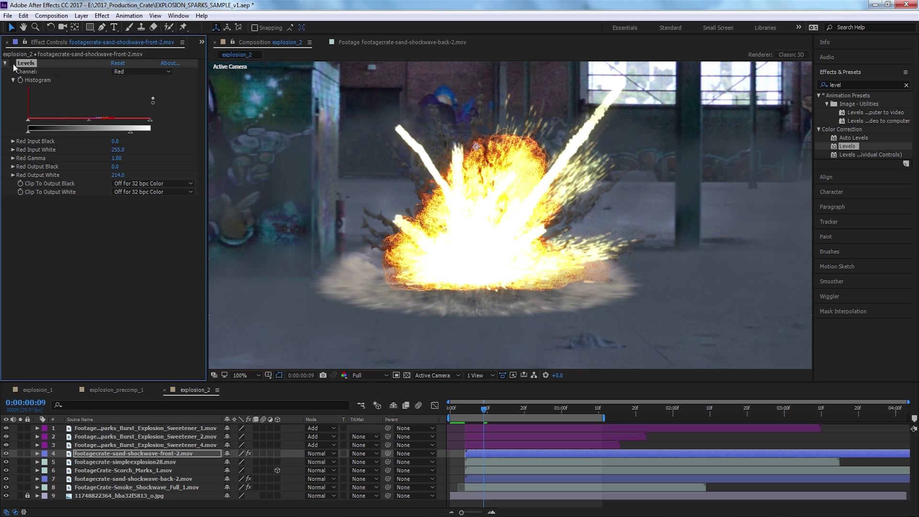
Turn the front sand layer's Levels effect back on and paste it onto footagecrate-sand-shockwave-back-2.mov.
left_click(12, 63)
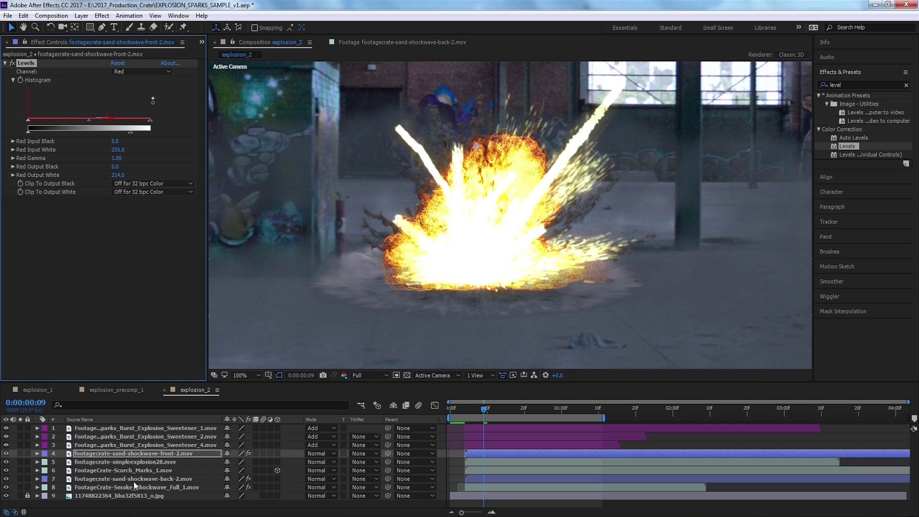
left_click(134, 479)
left_click(34, 64)
key("ctrl+v")
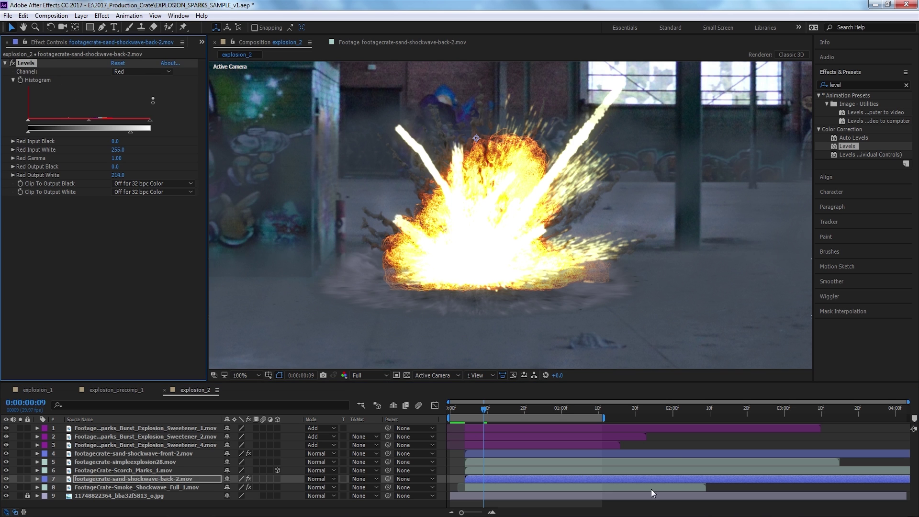
Preview the composite from frame 4 at a wider view, and inspect the sand around the explosion's base at frame 9.
left_click(668, 447)
scroll(580, 306, "down", 1)
left_click_drag(559, 287, 563, 324)
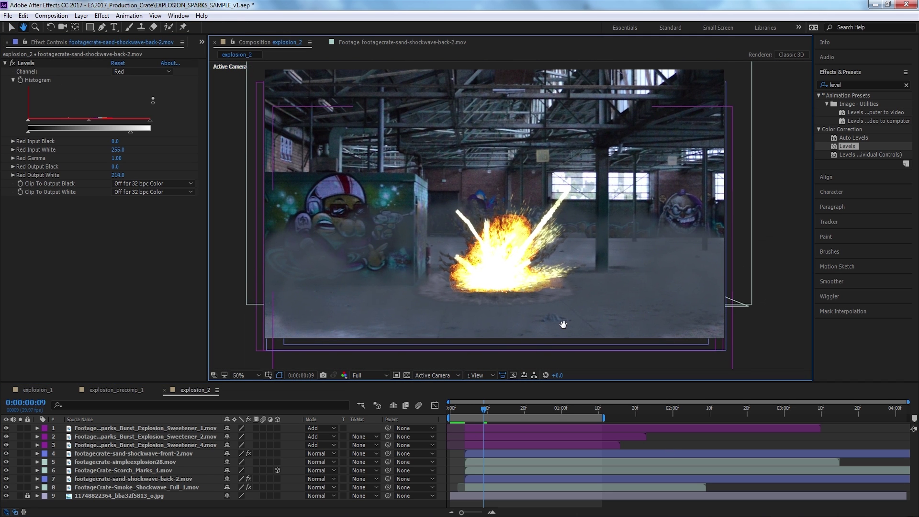
left_click(465, 410)
key("space")
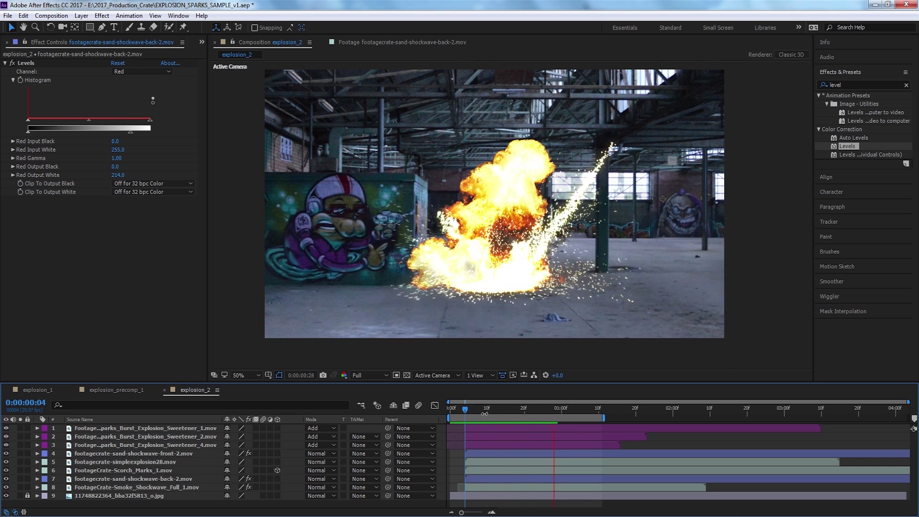
key("space")
left_click_drag(473, 414, 483, 414)
scroll(498, 308, "up", 2)
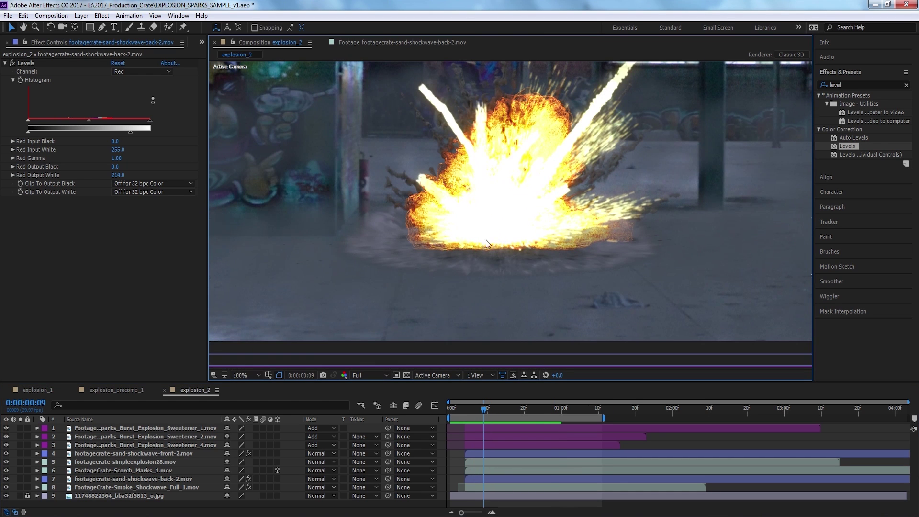
Try a Green Output White of 218 on the front sand layer's Levels, and set its Red Output White to 193.
left_click(143, 454)
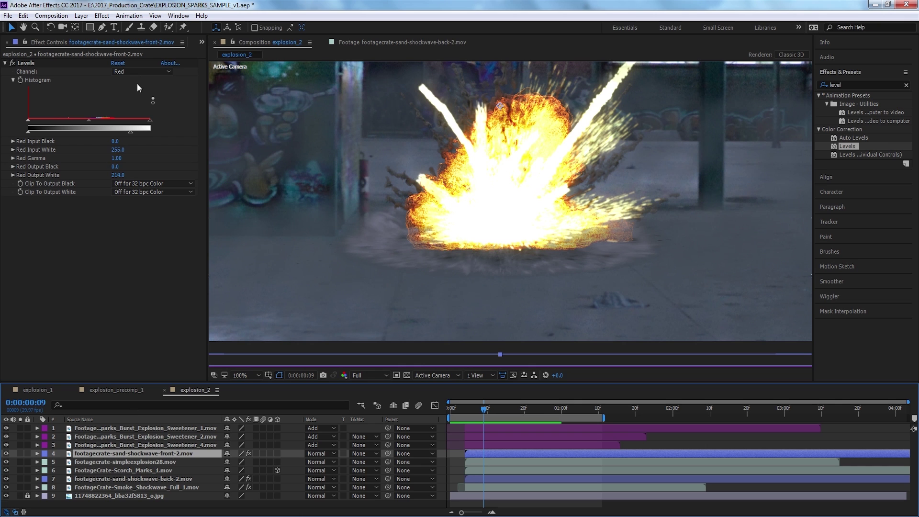
left_click(144, 72)
left_click(141, 101)
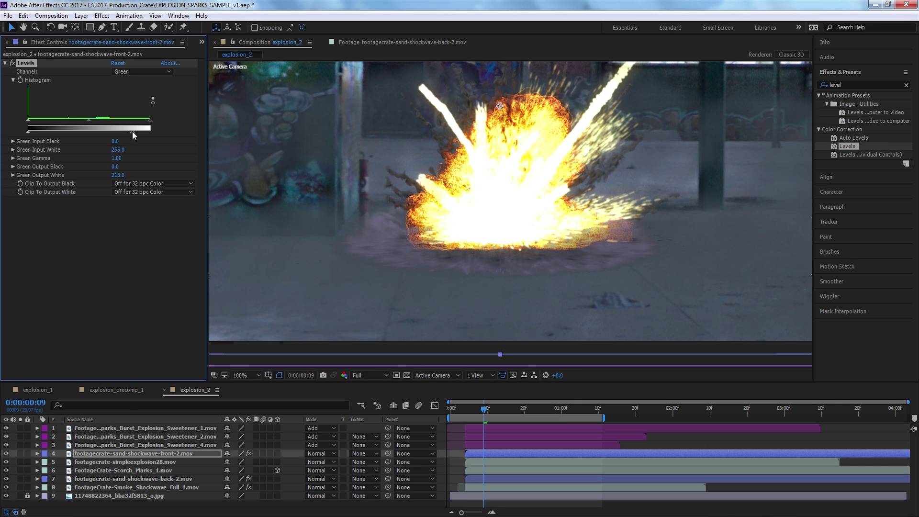
left_click(144, 71)
left_click(137, 93)
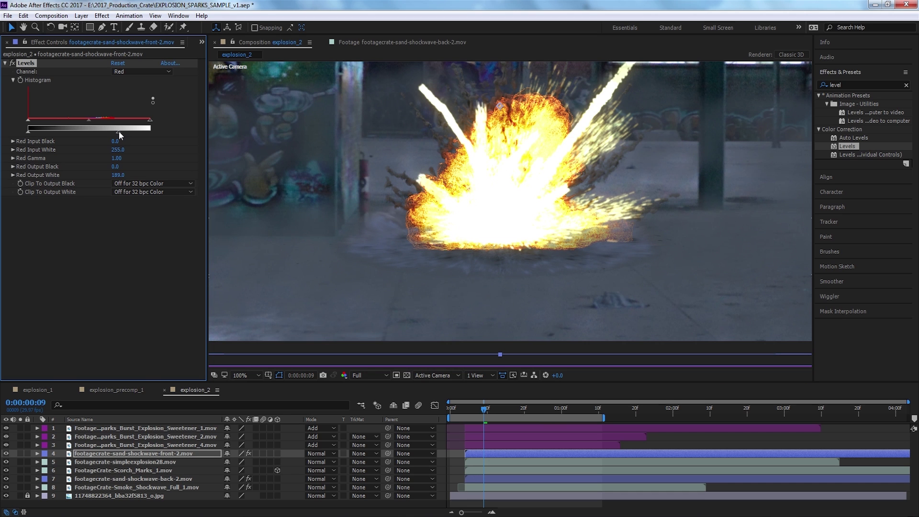
scroll(302, 172, "down", 1)
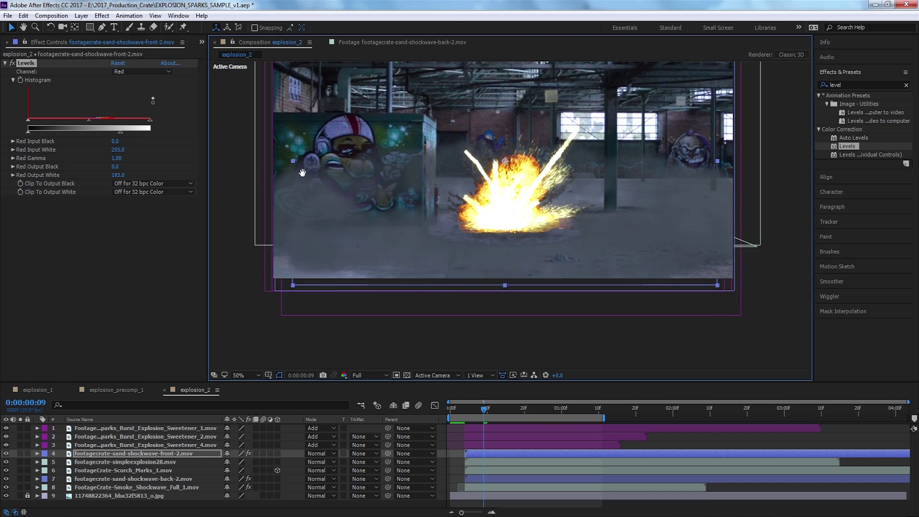
left_click_drag(301, 172, 298, 216)
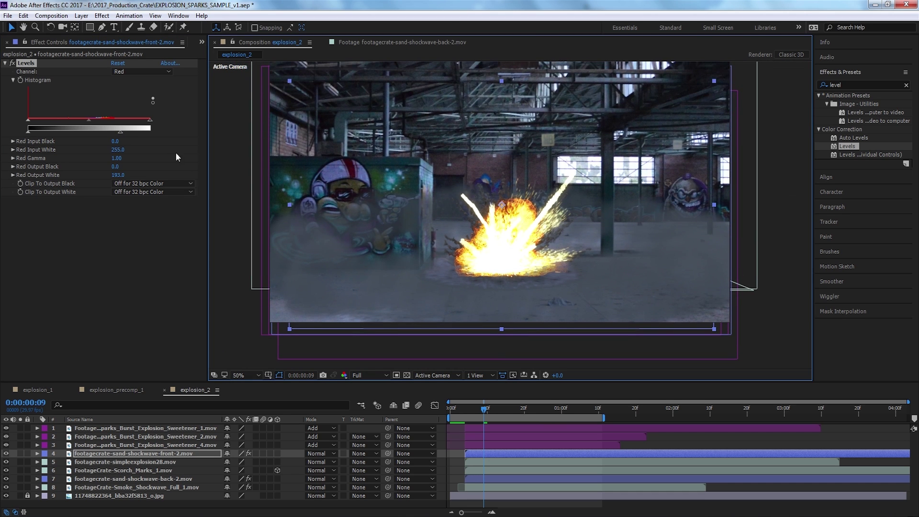
Set the front sand layer's RGB Output White to 240 and copy its Levels effect onto footagecrate-sand-shockwave-back-2.mov.
left_click(142, 72)
left_click(146, 82)
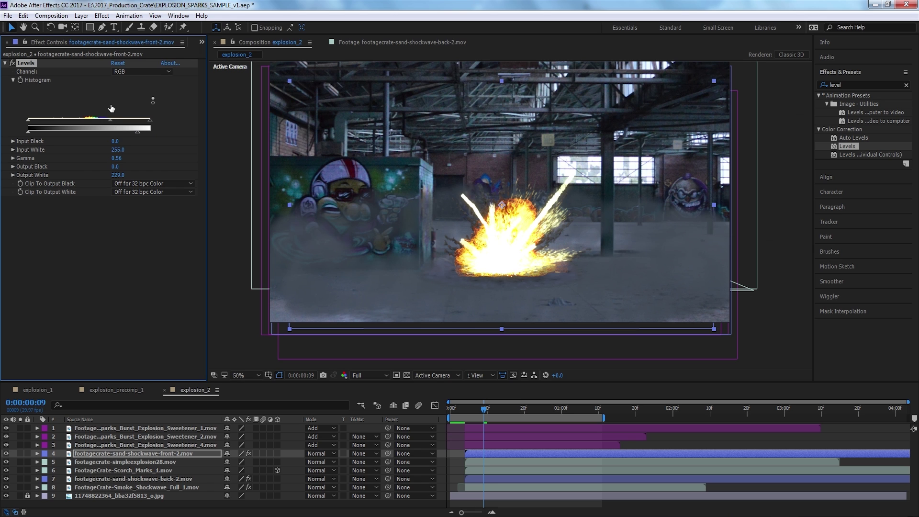
key("ctrl+z")
left_click(107, 483)
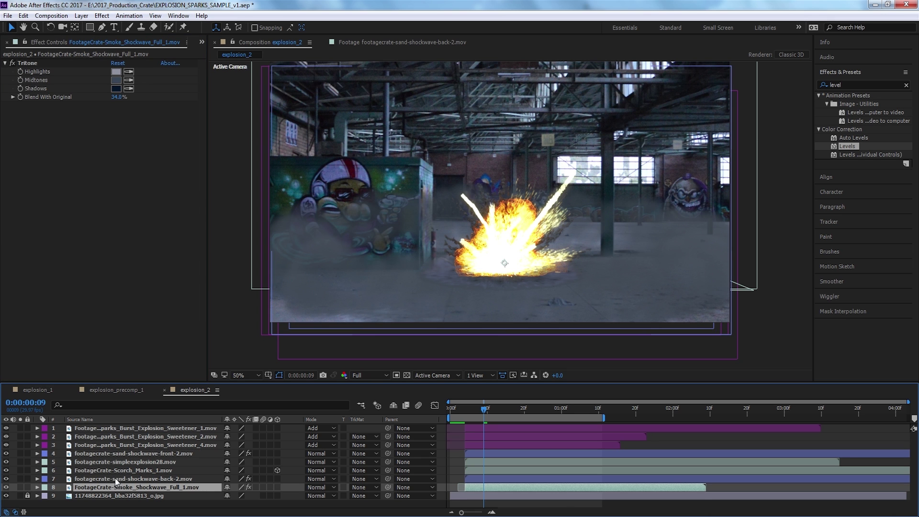
left_click(114, 477)
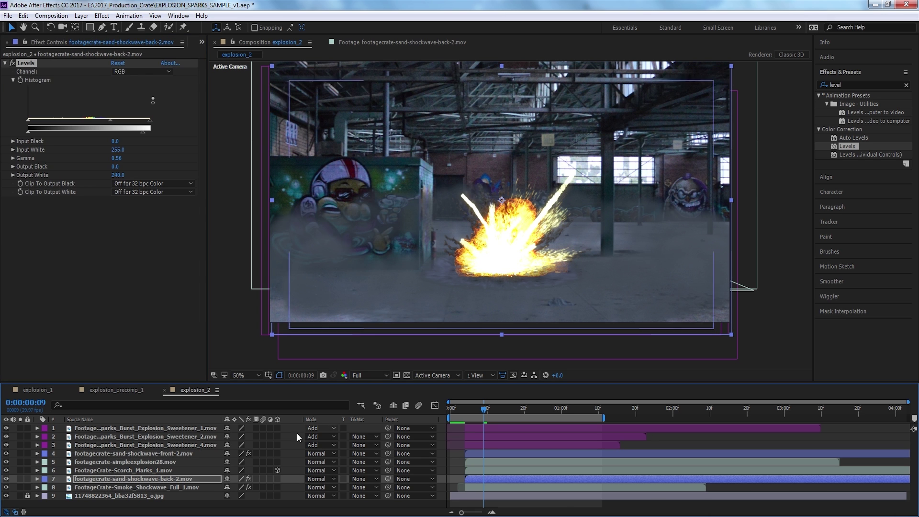
Play back the explosion from frame 3 and stop at frame 10 to check the colour-matched sand.
left_click(461, 410)
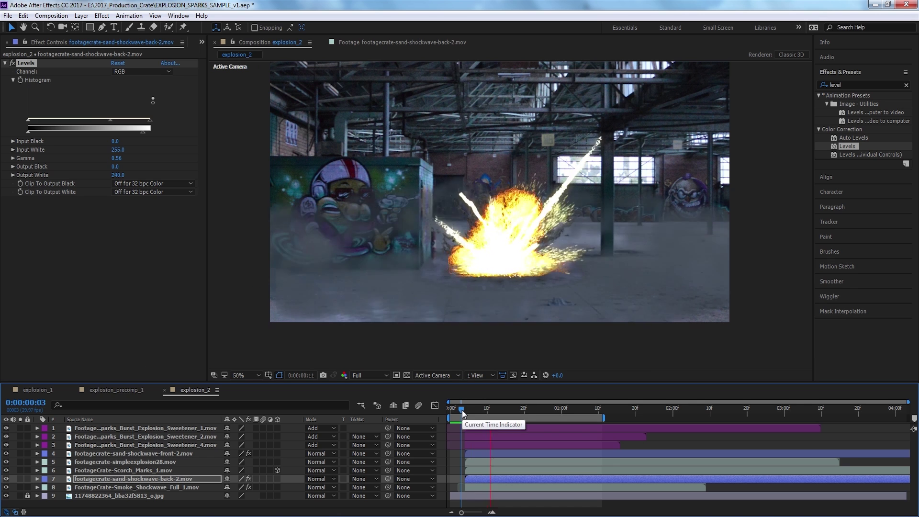
key("space")
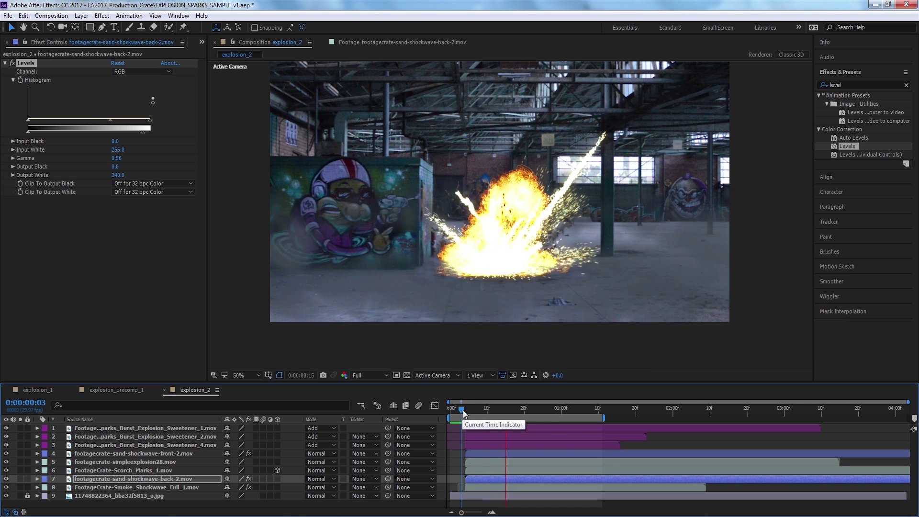
key("space")
key("space")
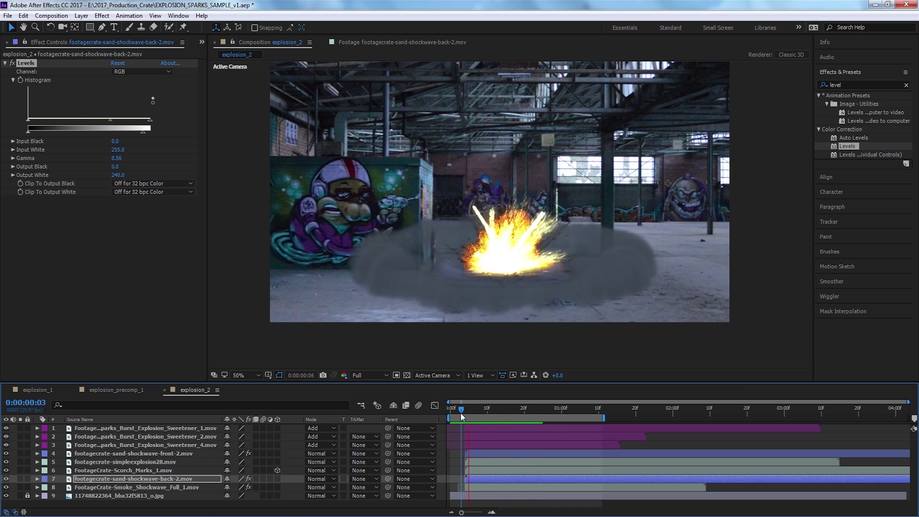
key("space")
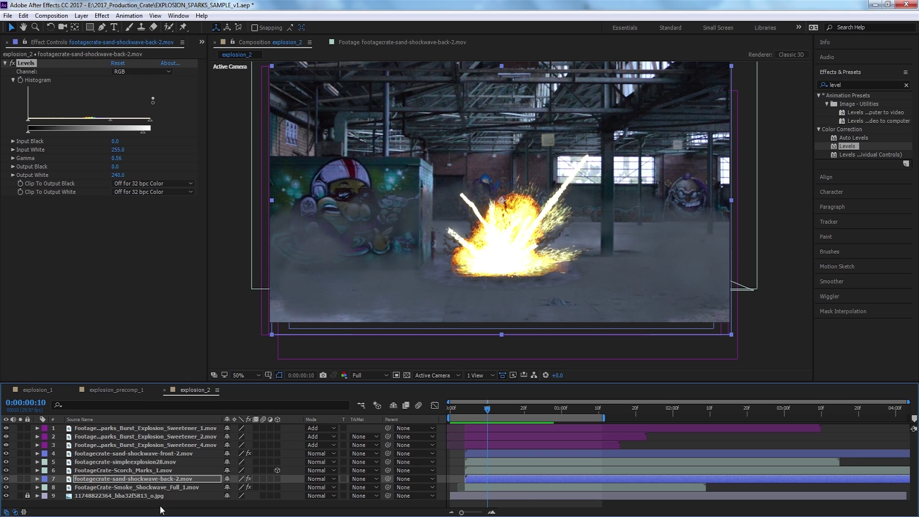
Change the label colour of footagecrate-simpleexplosion28.mov to Red.
left_click(165, 478)
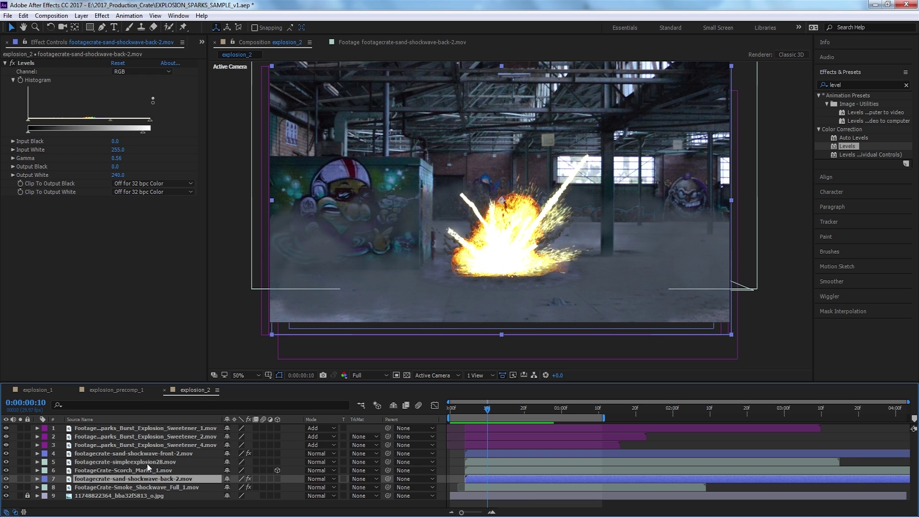
left_click(147, 463)
left_click(44, 462)
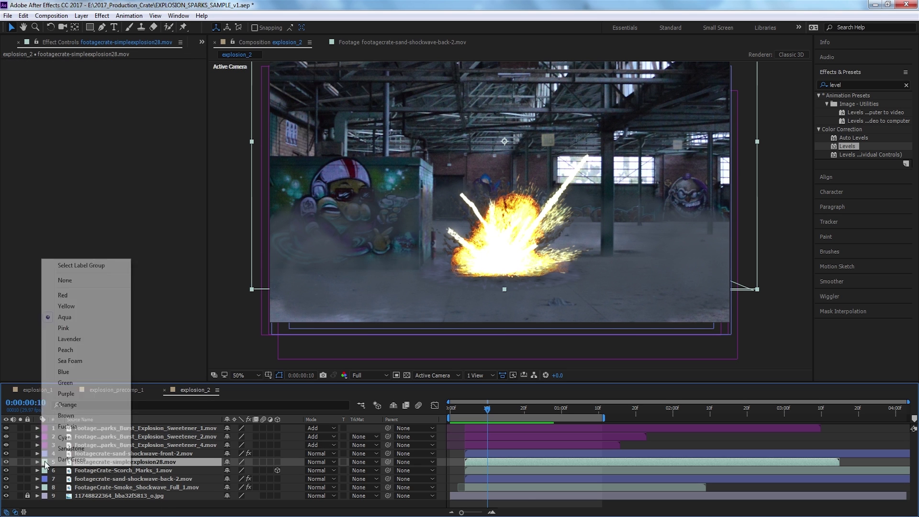
left_click(80, 295)
Go to 0:00:02:02, where the explosion has turned to smoke, and apply Levels to footagecrate-simpleexplosion28.mov.
left_click(502, 410)
left_click_drag(502, 409, 648, 408)
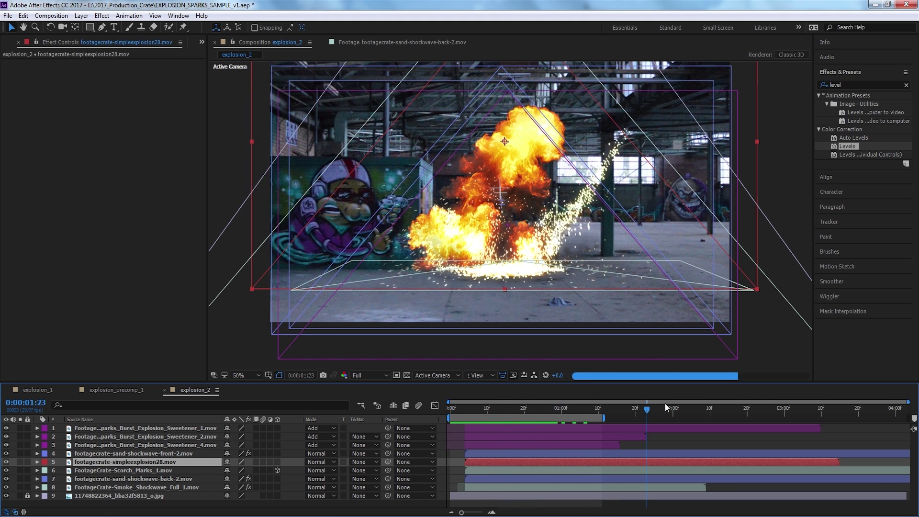
left_click(694, 409)
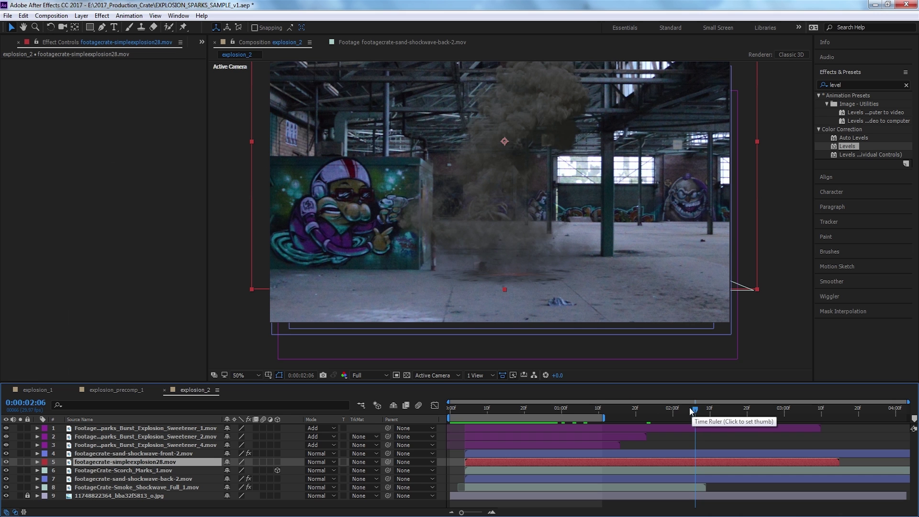
left_click(680, 409)
left_click_drag(854, 147, 137, 256)
Show the pixel colour readout and examine the explosion smoke's RGB values against the dark warehouse background.
left_click_drag(443, 199, 328, 287)
scroll(467, 215, "up", 1)
left_click_drag(399, 220, 423, 240)
scroll(423, 245, "up", 2)
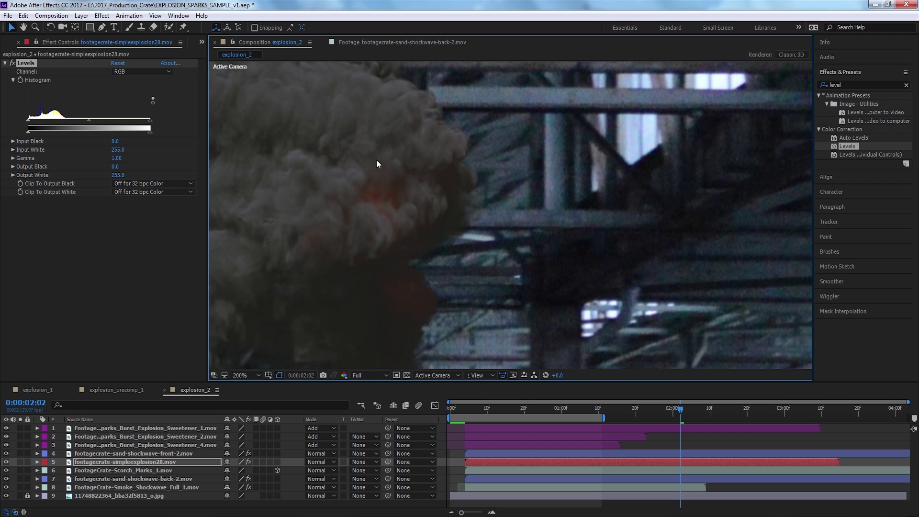
left_click(854, 45)
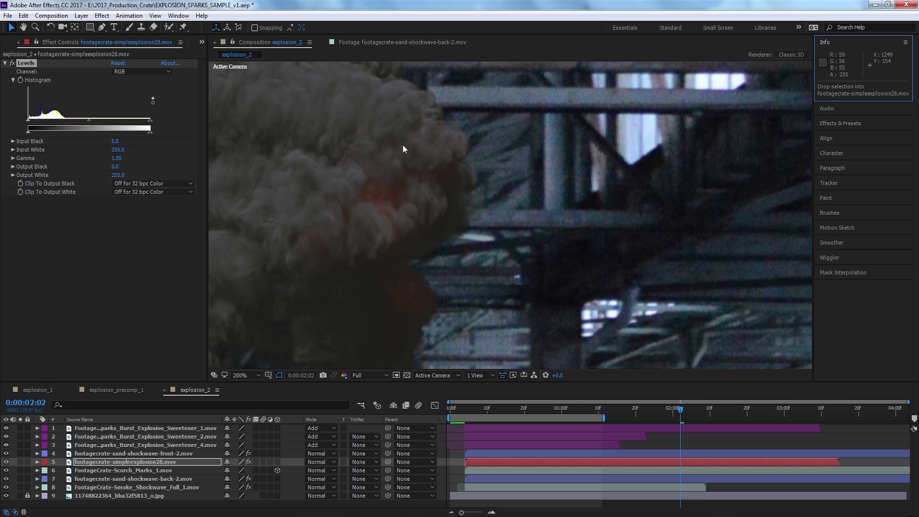
scroll(437, 217, "down", 1)
key("space")
left_click_drag(425, 244, 465, 159)
key("space")
left_click_drag(417, 210, 425, 230)
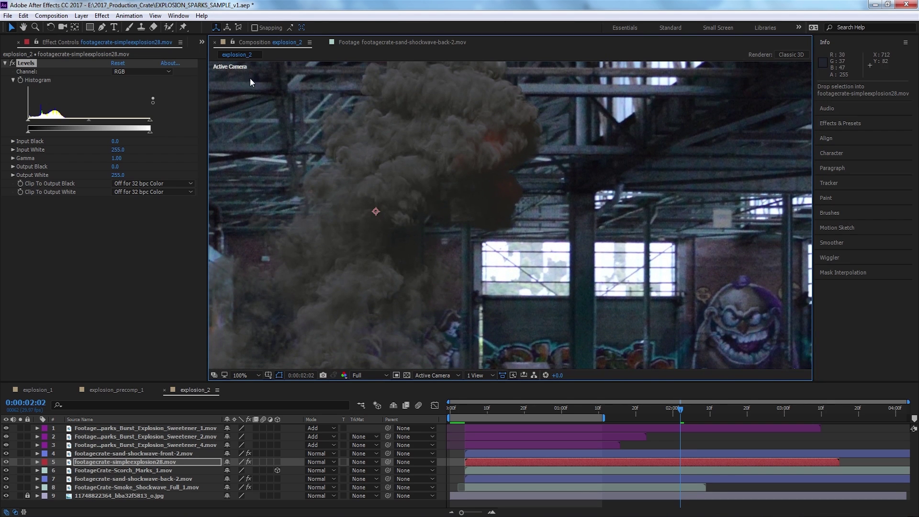
Set the explosion layer's Levels Blue Input White to 240 and Blue Output Black to 8.
left_click(147, 71)
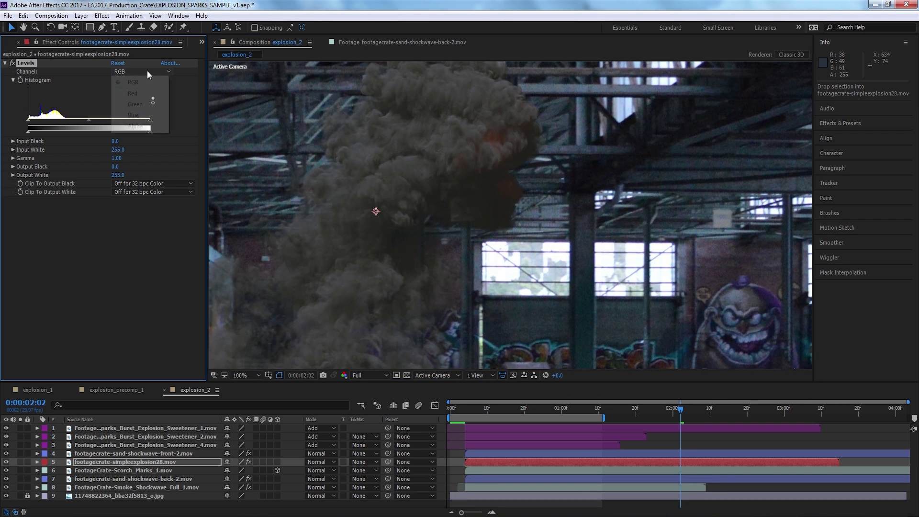
left_click(134, 115)
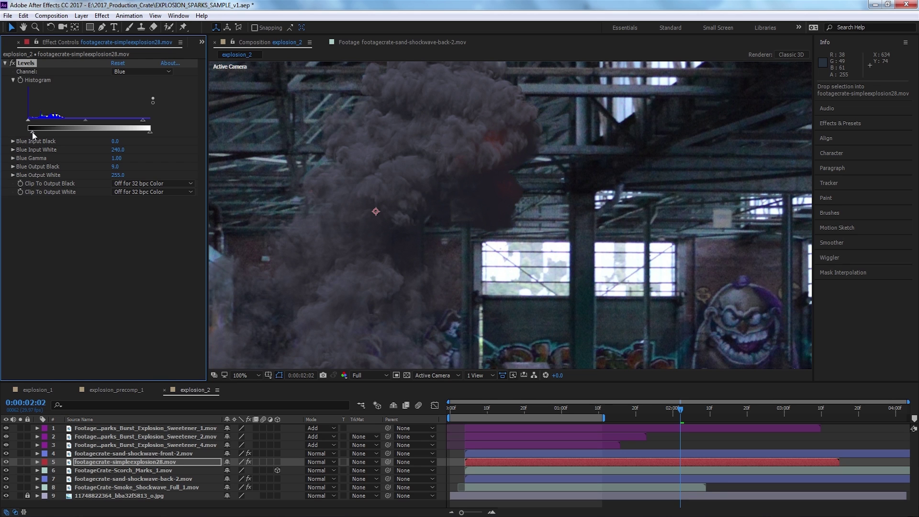
left_click_drag(32, 131, 32, 131)
Set the explosion layer's Levels Red Input Black to 7 and check the smoke against the warehouse.
left_click(136, 71)
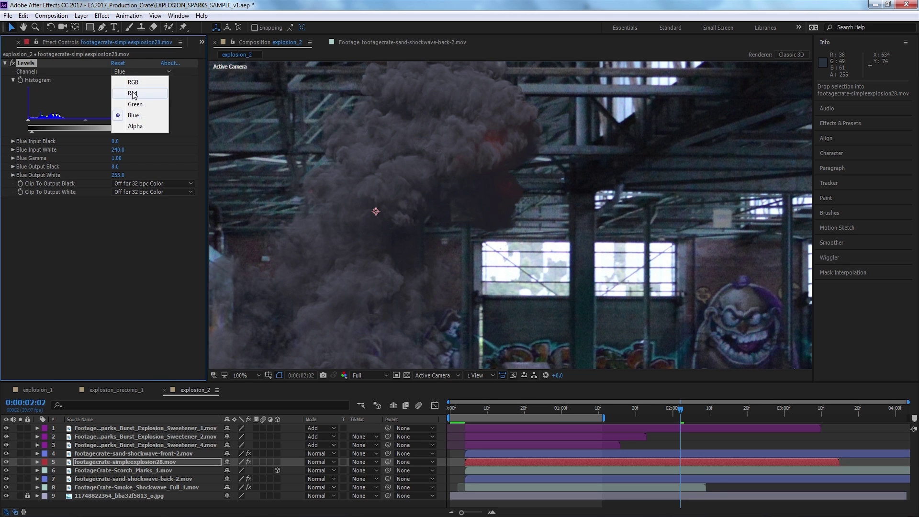
left_click(133, 94)
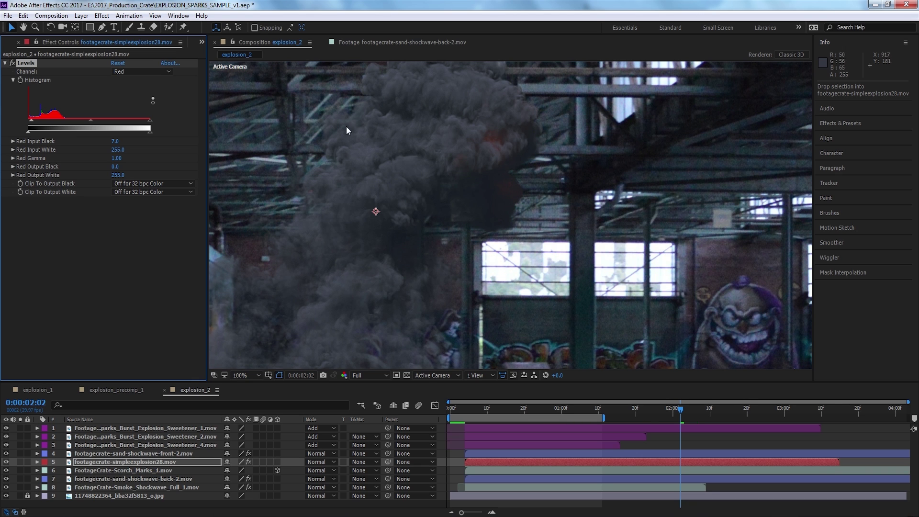
scroll(346, 127, "down", 2)
scroll(328, 152, "up", 3)
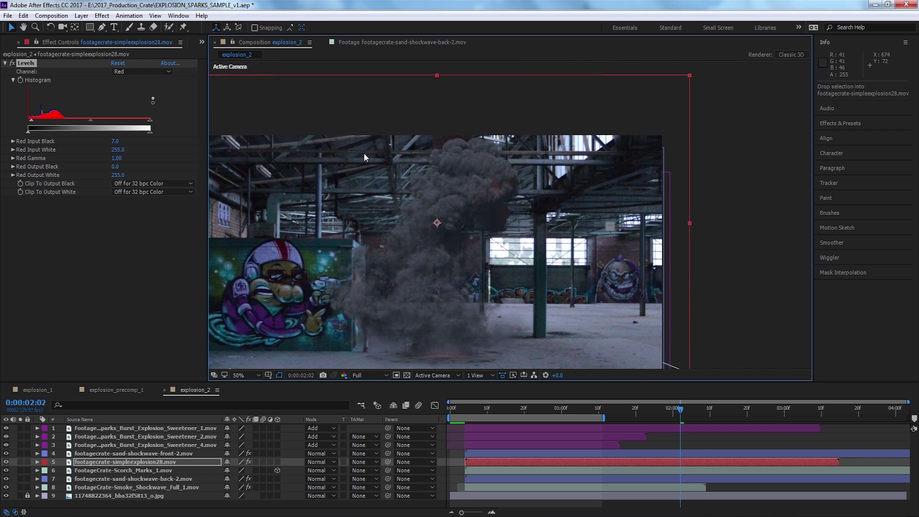
Set the explosion layer's RGB Input Black to 22, comparing the smoke with the Levels effect off and on.
left_click(130, 71)
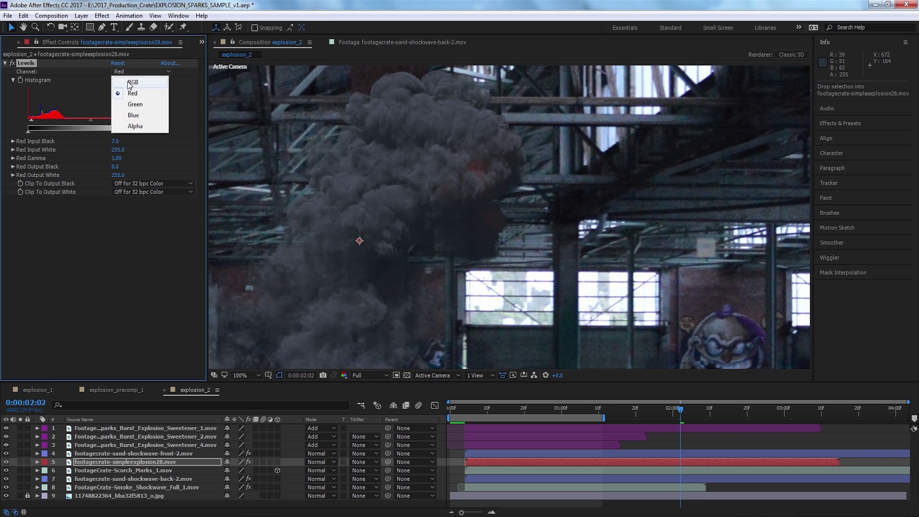
left_click(126, 78)
left_click_drag(27, 118, 32, 120)
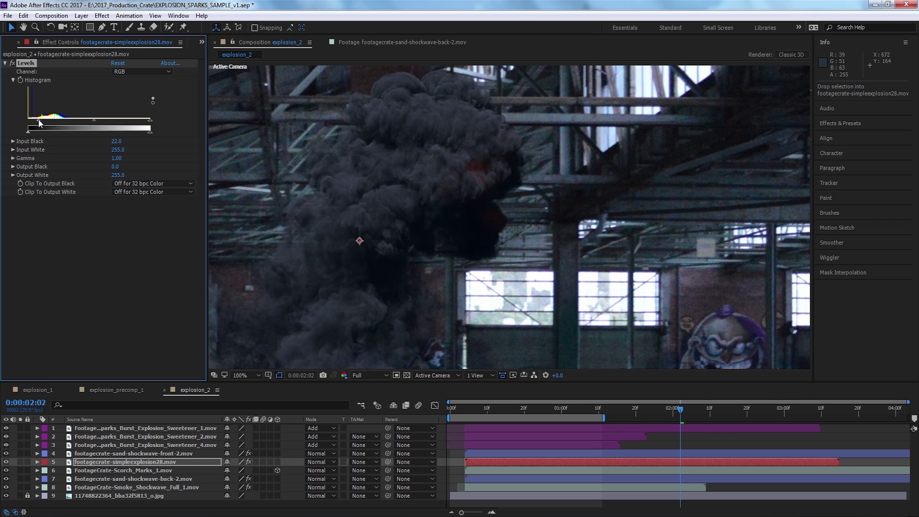
left_click(12, 63)
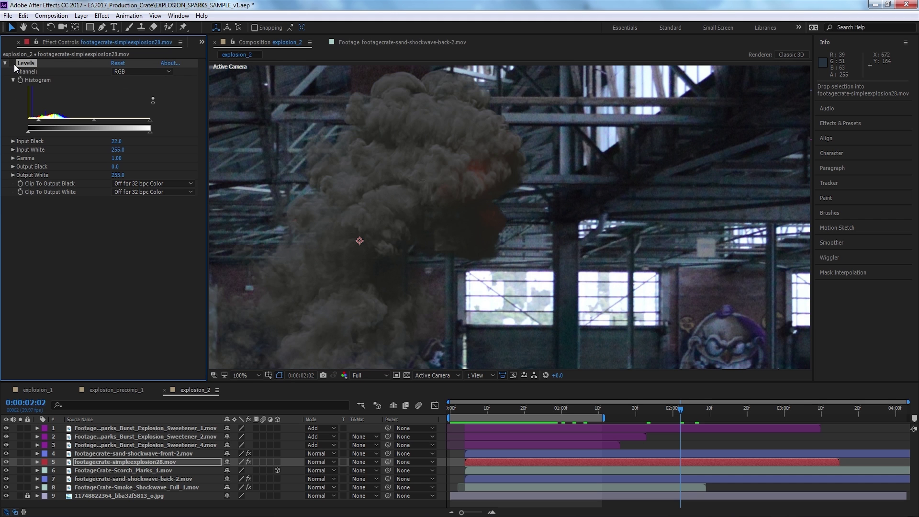
left_click(14, 64)
Set the explosion layer's RGB Input White to 235, undoing and redoing the change to compare the smoke.
scroll(367, 126, "down", 2)
left_click_drag(362, 148, 364, 145)
key("v")
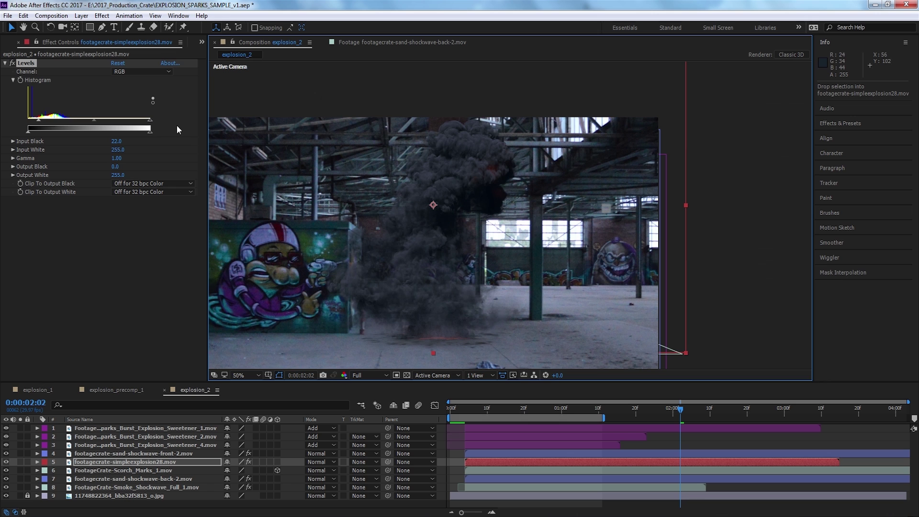
left_click_drag(151, 120, 141, 123)
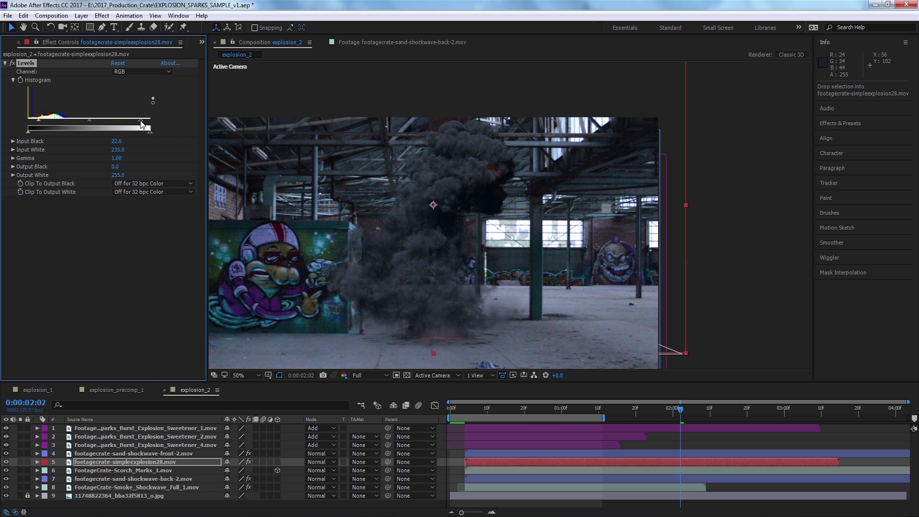
key("ctrl+z")
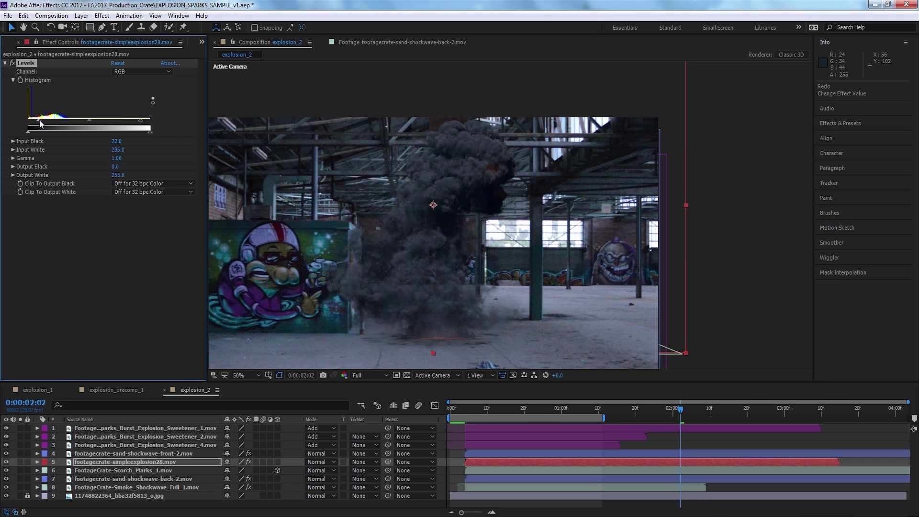
Set the explosion layer's Levels RGB Input Black to 28 and check the smoke and early fireball frames.
left_click_drag(40, 123, 43, 123)
left_click_drag(521, 406, 671, 410)
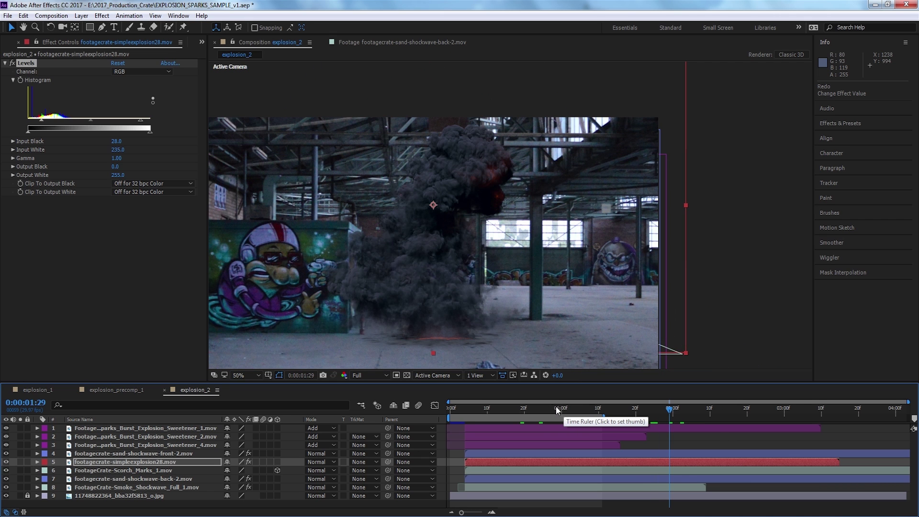
left_click_drag(556, 409, 532, 408)
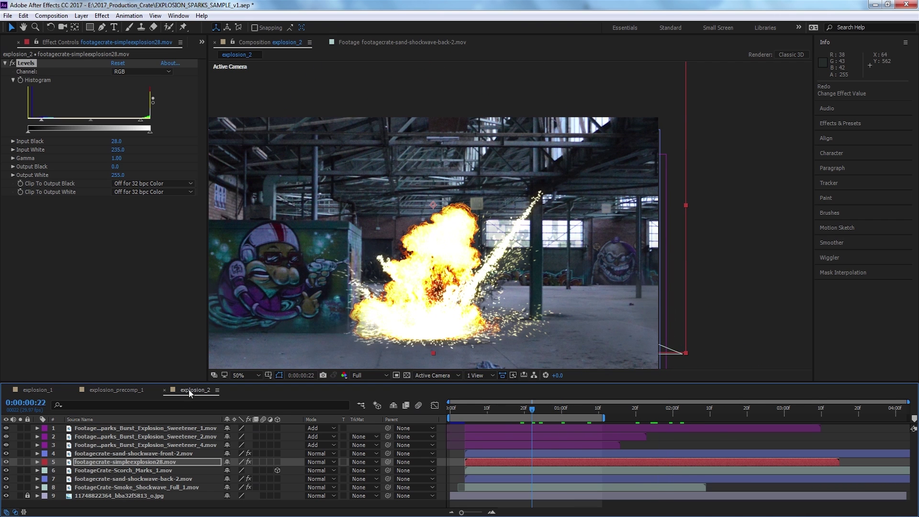
left_click(156, 461)
left_click_drag(498, 408, 516, 407)
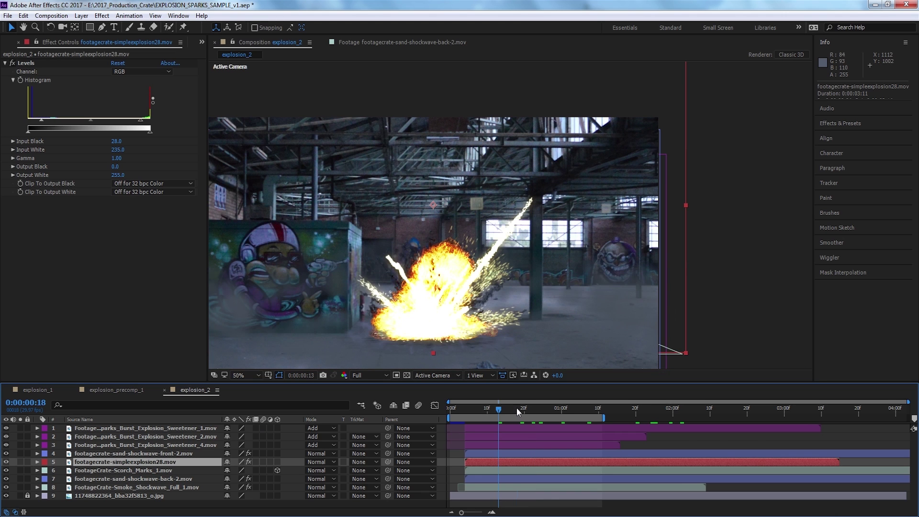
Try a Red Output White of 226 in the explosion layer's Levels, and undo it.
left_click(143, 71)
left_click(145, 94)
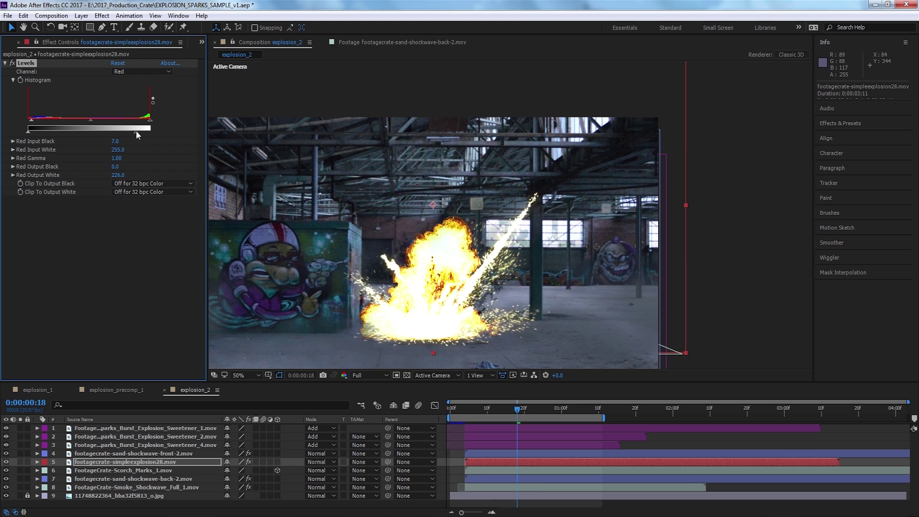
key("ctrl+z")
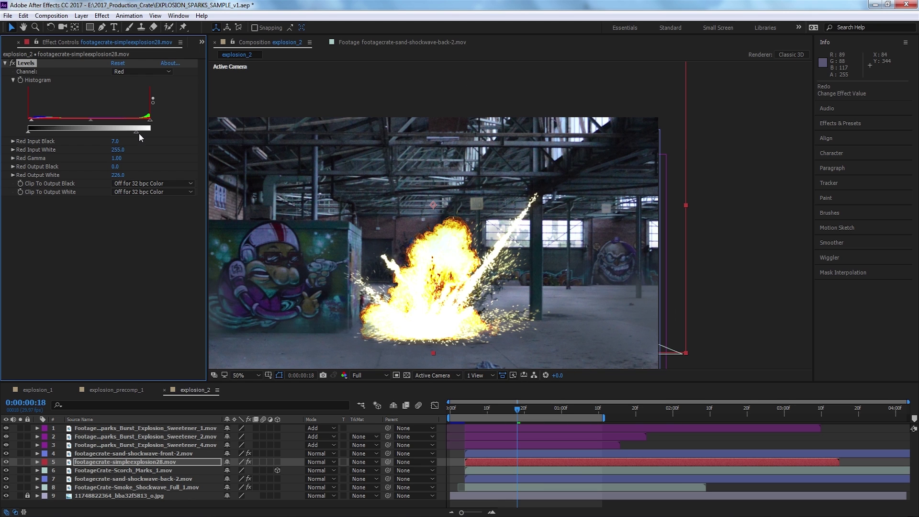
left_click(138, 131)
Set the explosion layer's Levels Blue Input White to 225, undoing trial values to compare the fireball.
left_click(143, 72)
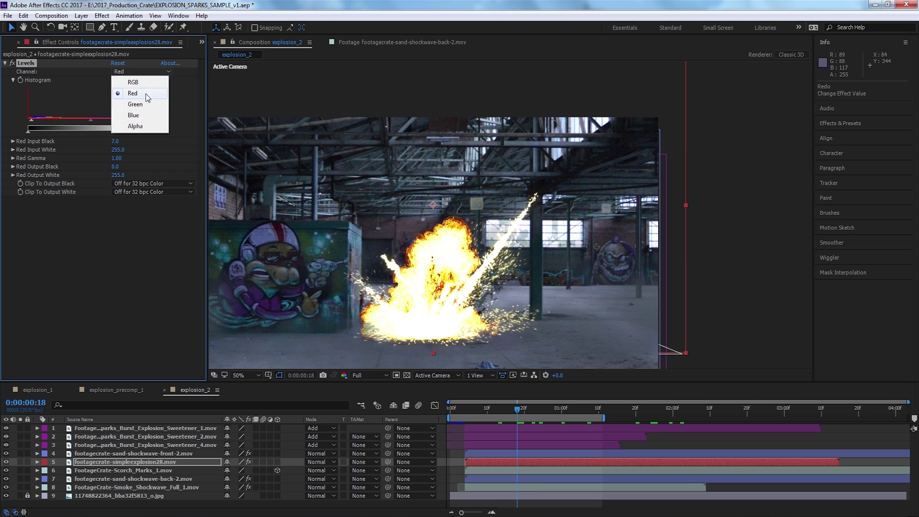
left_click(145, 93)
left_click_drag(143, 122, 109, 122)
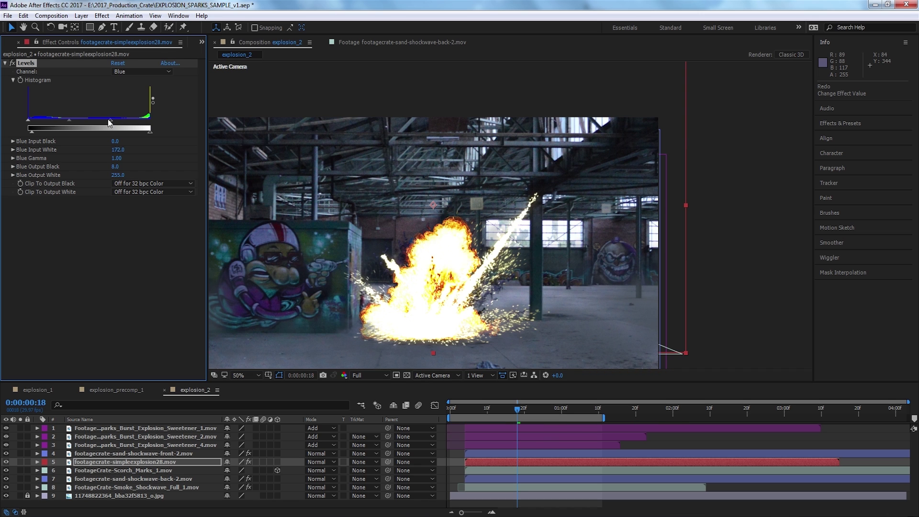
key("ctrl+z")
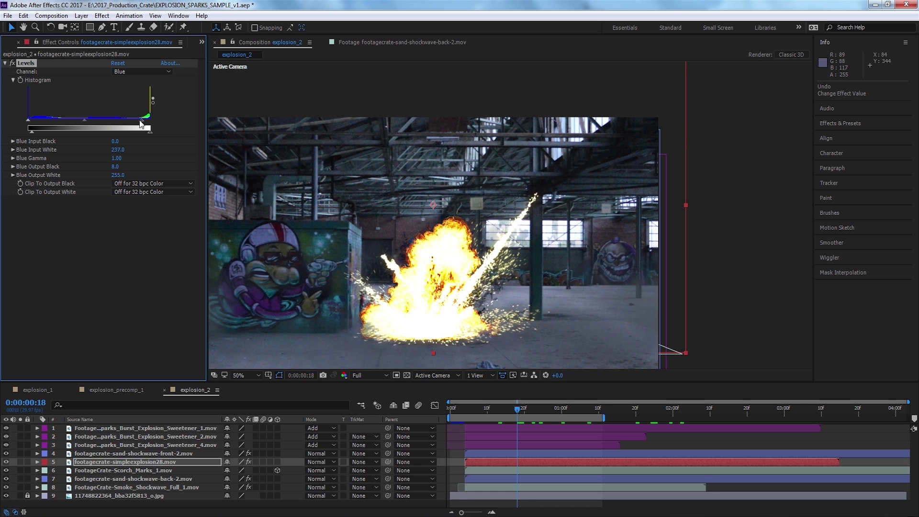
Examine the colour-corrected explosion at several moments, from the bright fireball to the fading smoke.
left_click_drag(561, 408, 520, 409)
key("h")
left_click_drag(452, 325, 484, 283)
key("v")
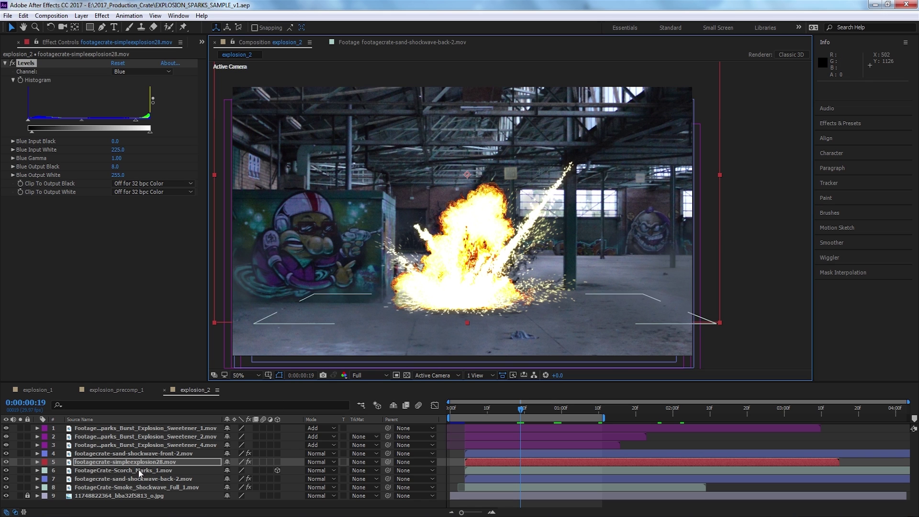
left_click(625, 414)
left_click(672, 411)
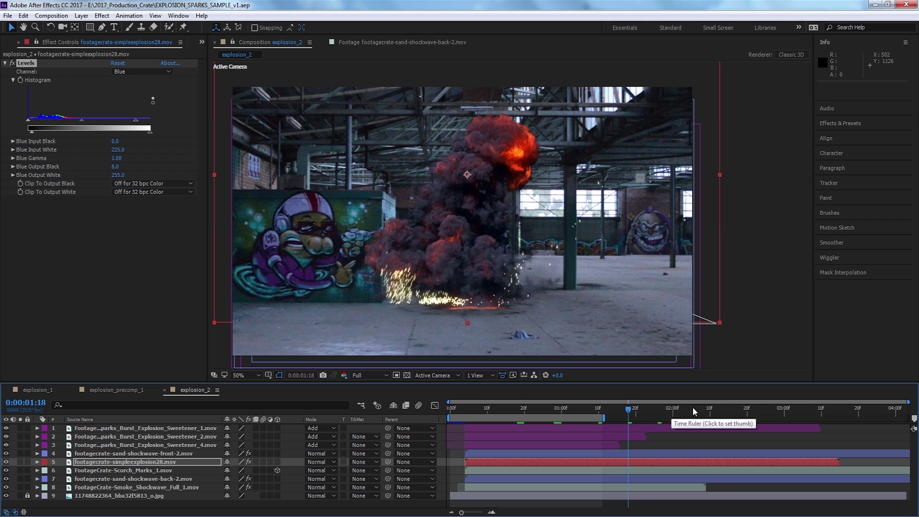
left_click(696, 410)
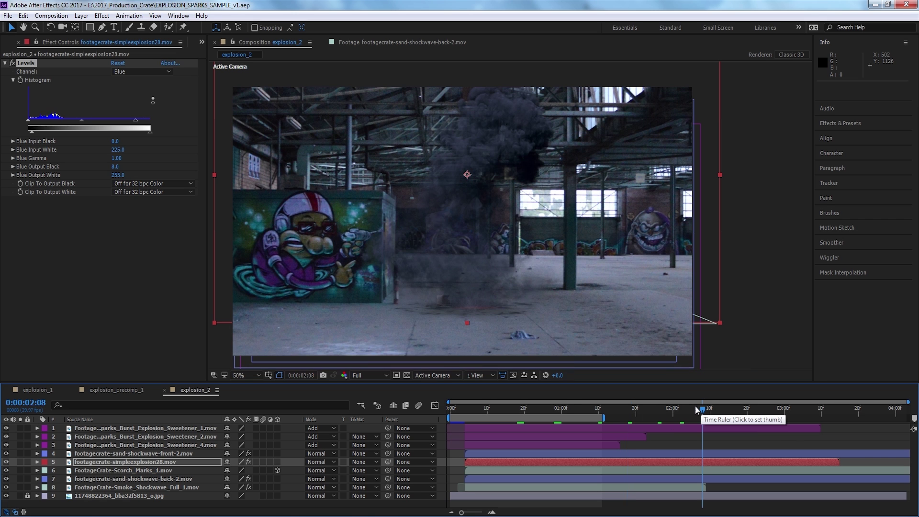
left_click(556, 411)
left_click(520, 410)
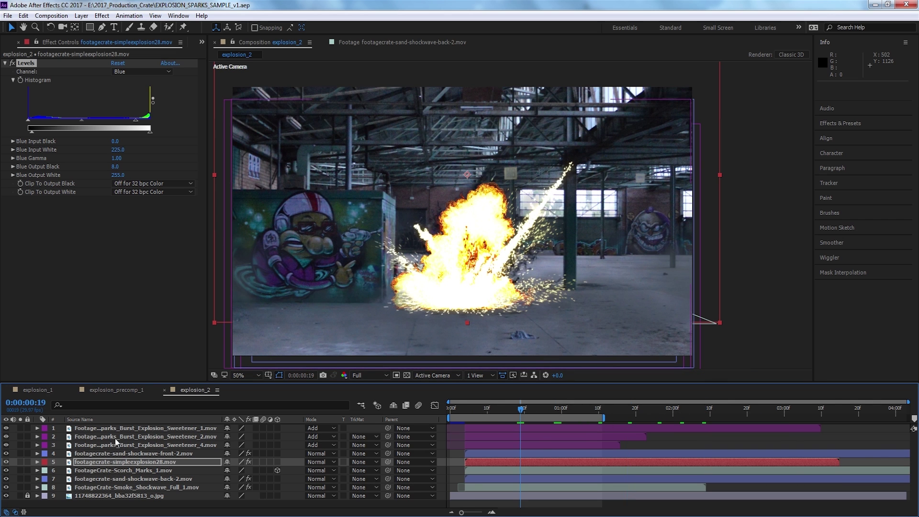
Add an adjustment layer above all layers of explosion_2 and apply the Glow effect to it.
left_click(82, 15)
mouse_move(89, 27)
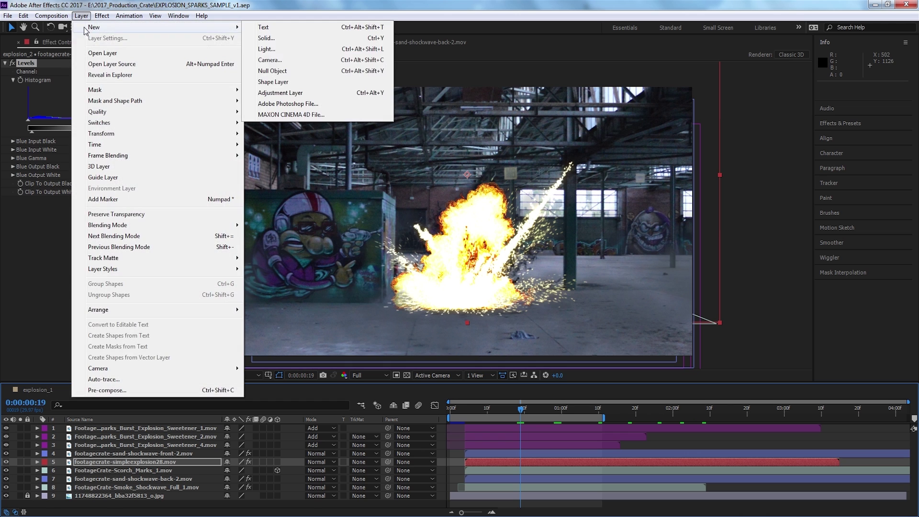
left_click(281, 93)
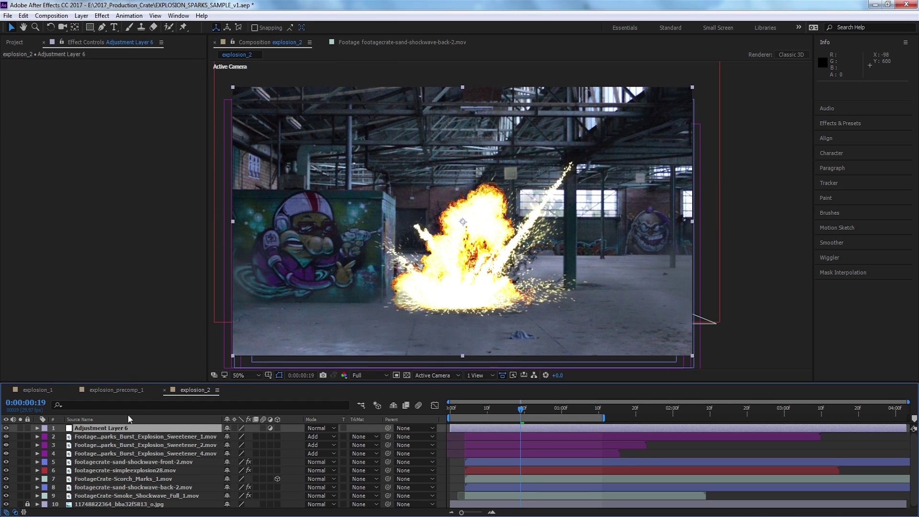
left_click(840, 123)
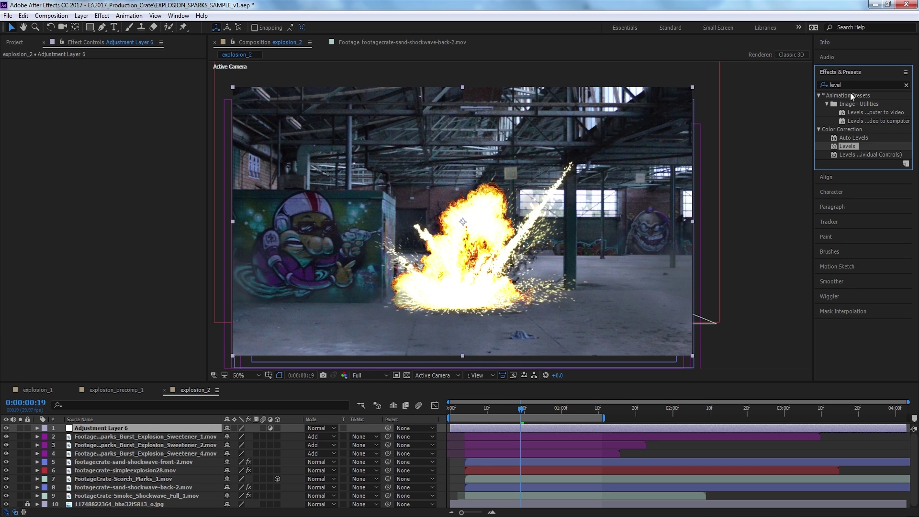
type("glow")
left_click_drag(854, 130, 142, 175)
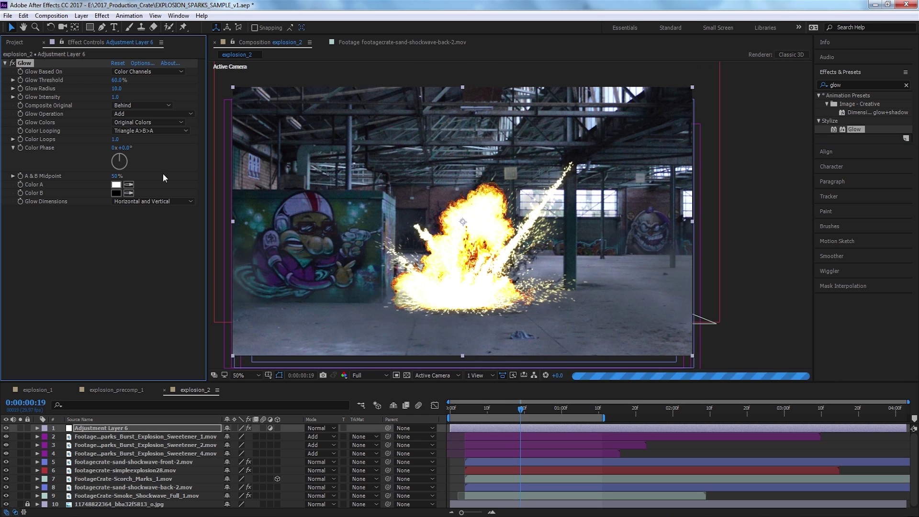
Sample the explosion for the Glow's Color A, shift it to a golden yellow, and copy that yellow to Color B.
left_click(129, 185)
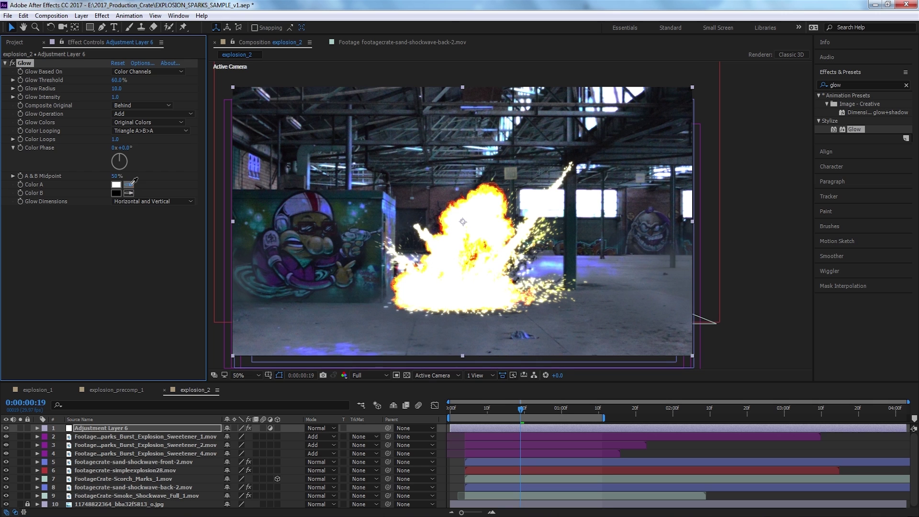
left_click(425, 255)
left_click(115, 185)
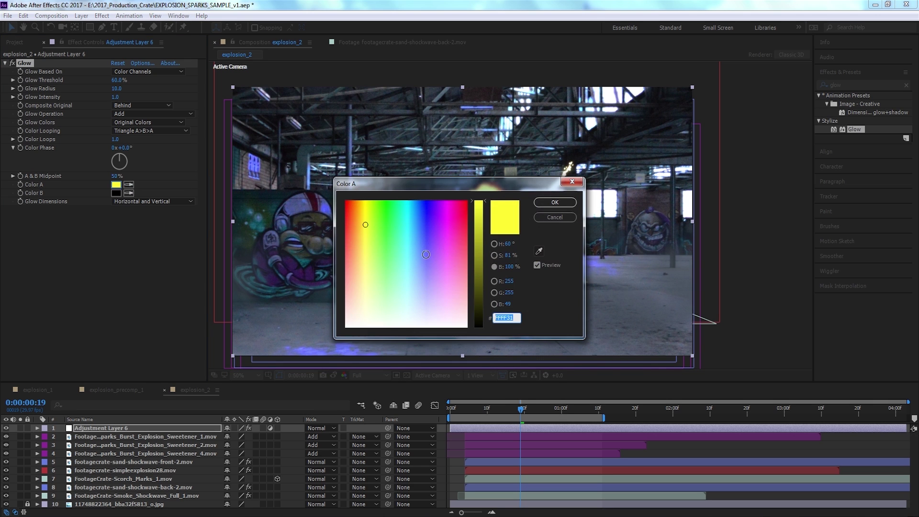
left_click(362, 223)
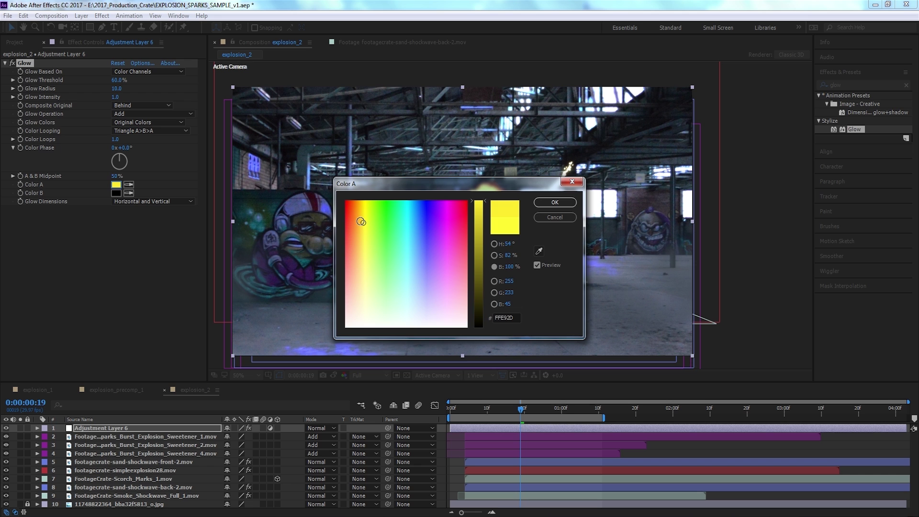
left_click(554, 202)
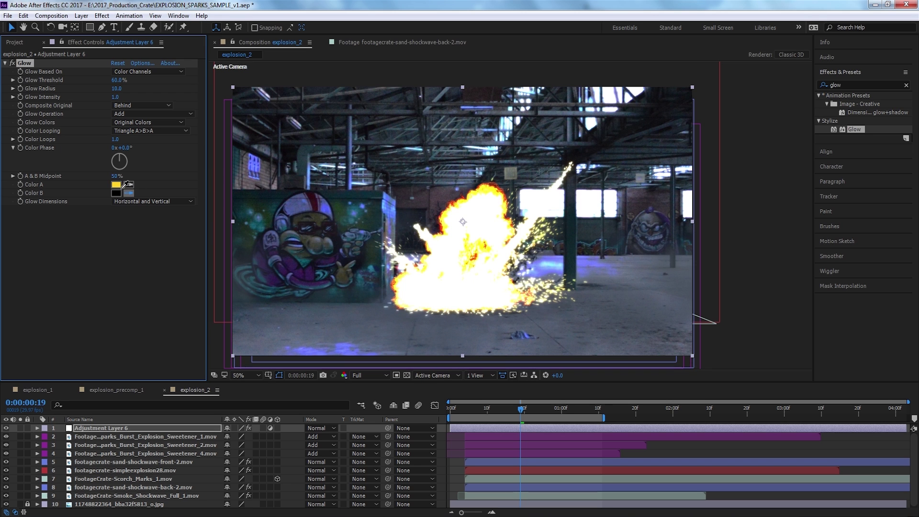
left_click(116, 185)
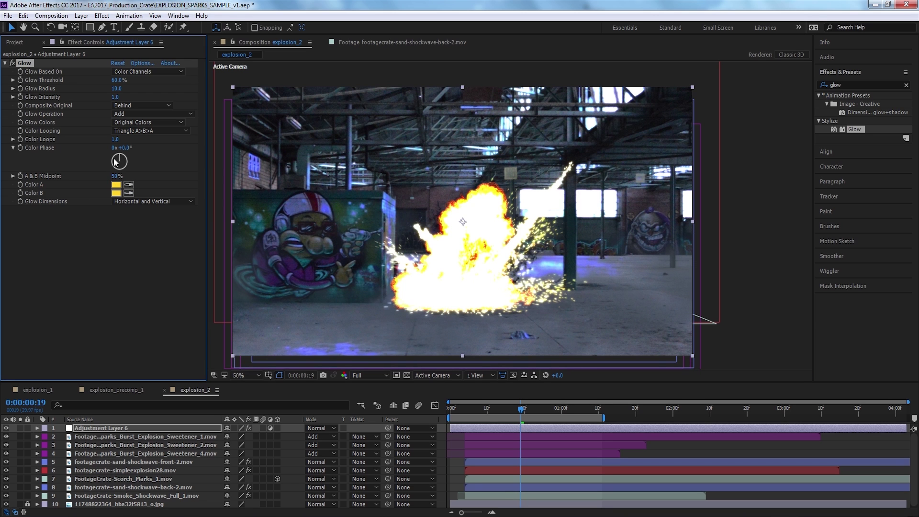
Set the Glow Colors to A & B Colors, comparing the fireball up close with Original Colors.
left_click(128, 125)
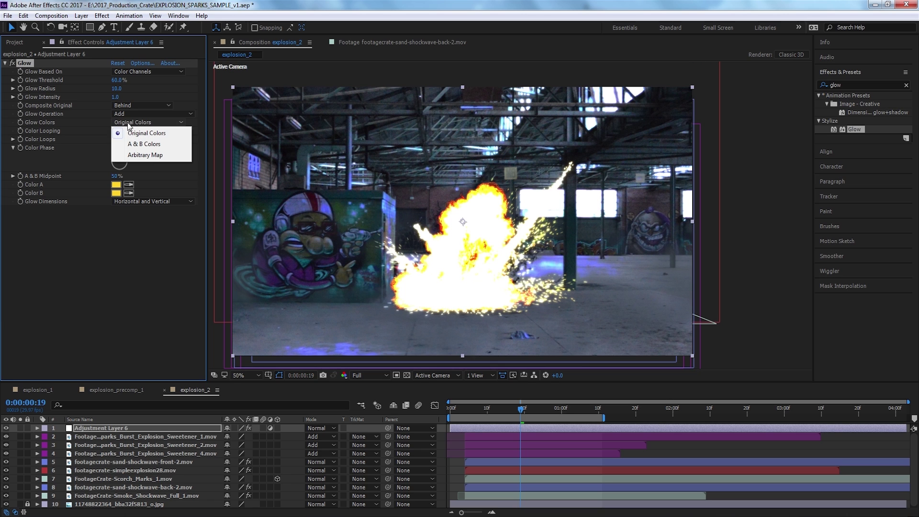
left_click(133, 139)
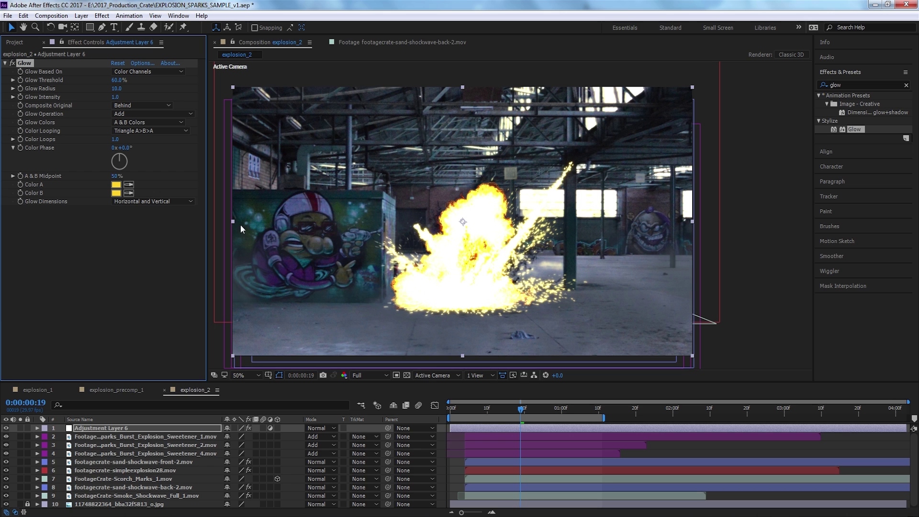
left_click(130, 122)
left_click(134, 113)
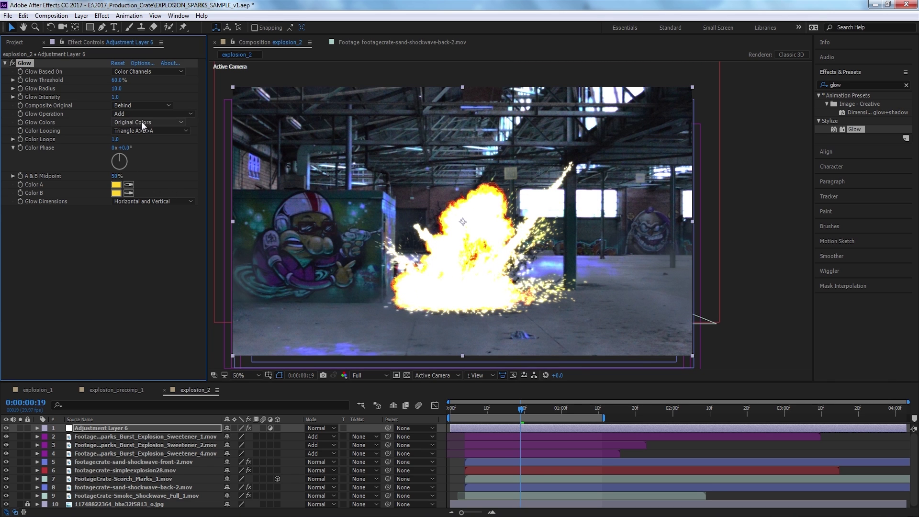
key("ctrl+shift+z")
scroll(509, 251, "up", 2)
key("ctrl+shift+z")
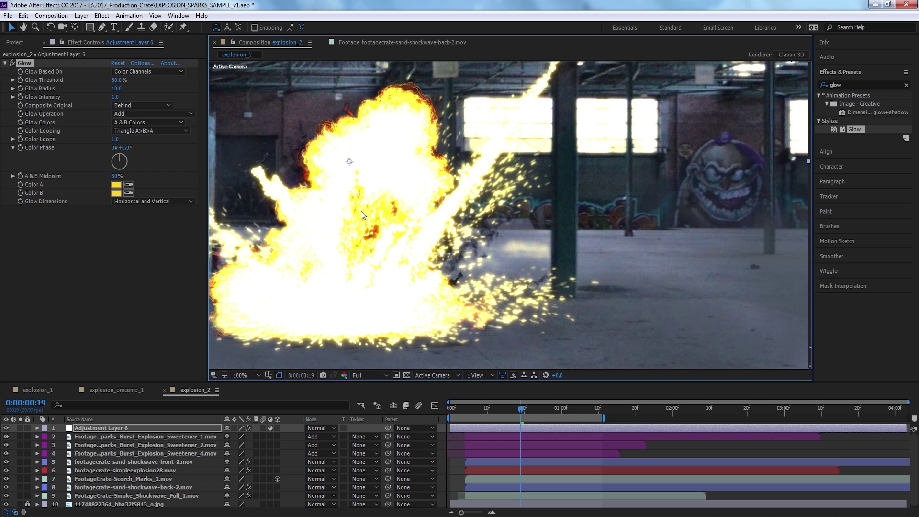
key("ctrl+z")
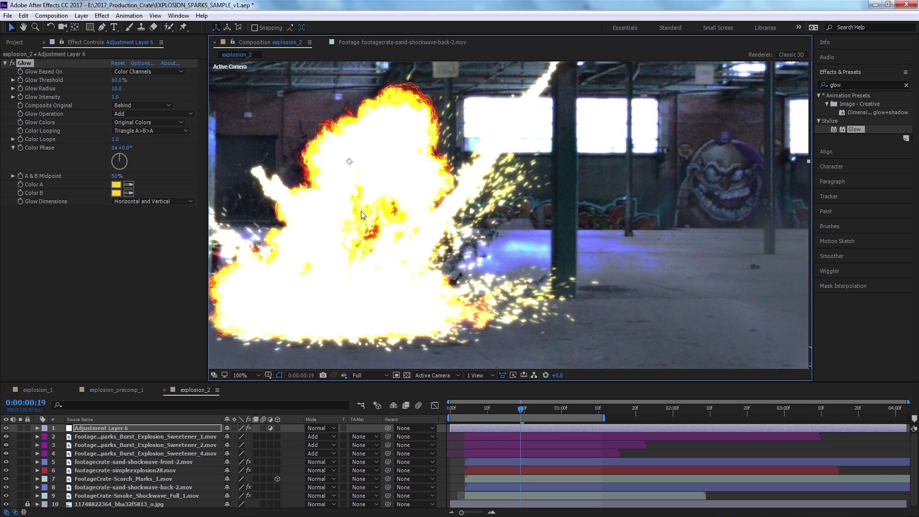
key("ctrl+shift+z")
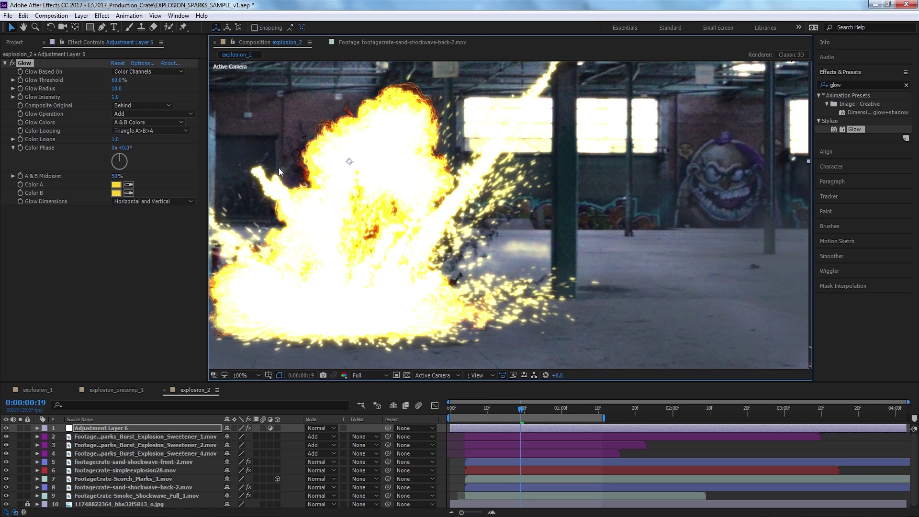
Set the adjustment layer's Glow Intensity to 1.6, Glow Radius to 94 and Glow Threshold to 36.5%.
left_click_drag(279, 169, 321, 179)
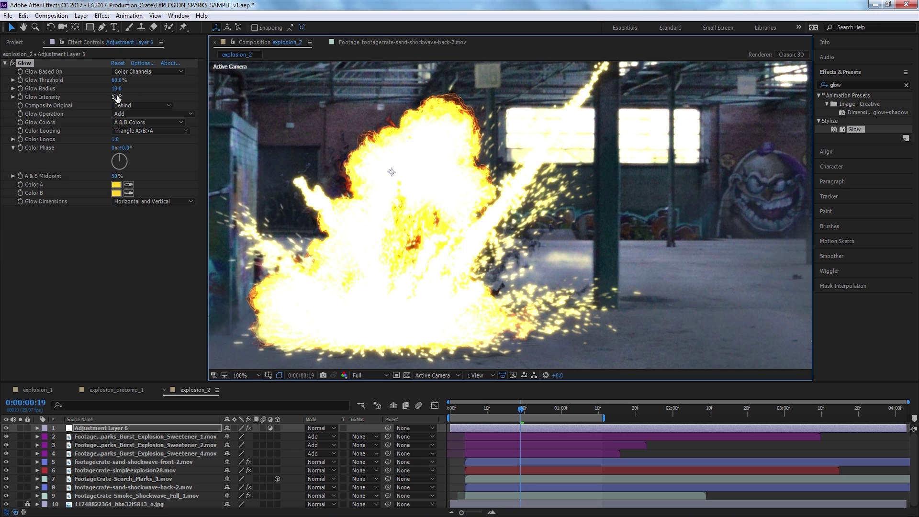
left_click_drag(117, 97, 143, 95)
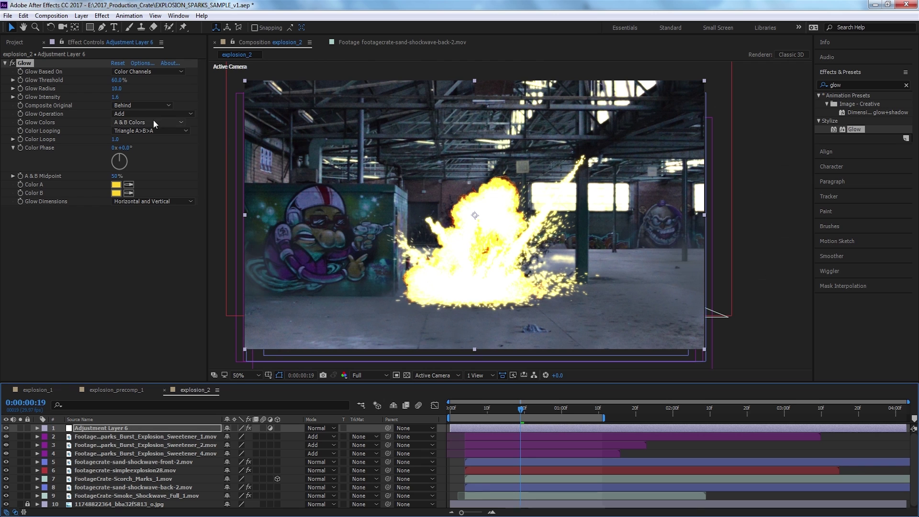
left_click_drag(120, 91, 90, 80)
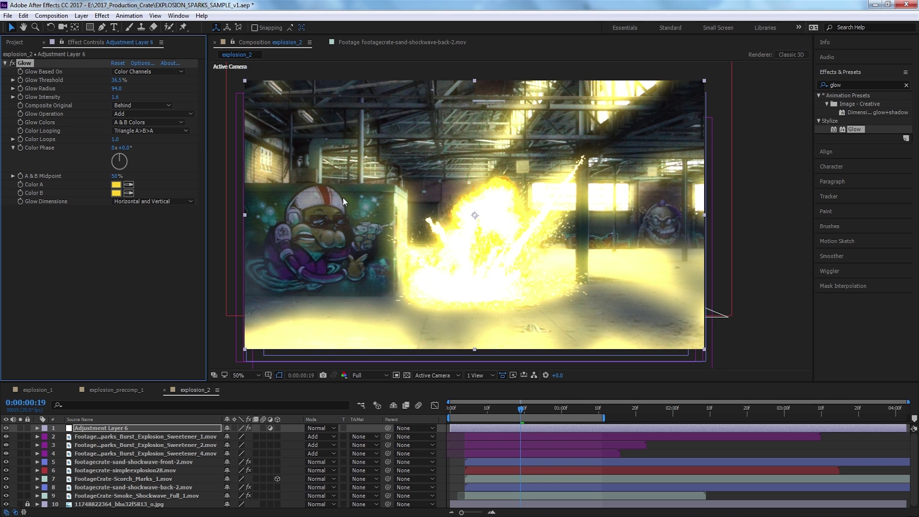
Preview the glowing explosion from the start, and compare the frame at 0:00:00:19 with the Glow Threshold change undone and restored.
left_click_drag(460, 408, 454, 408)
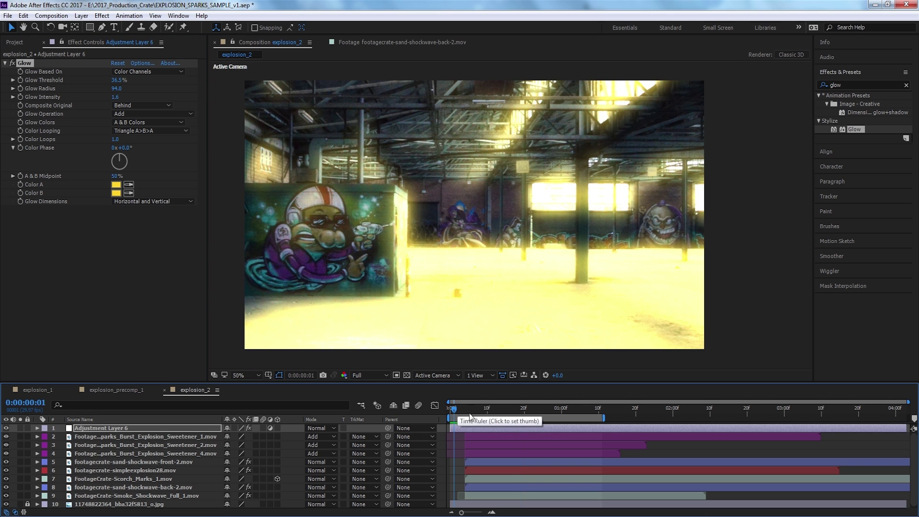
key("space")
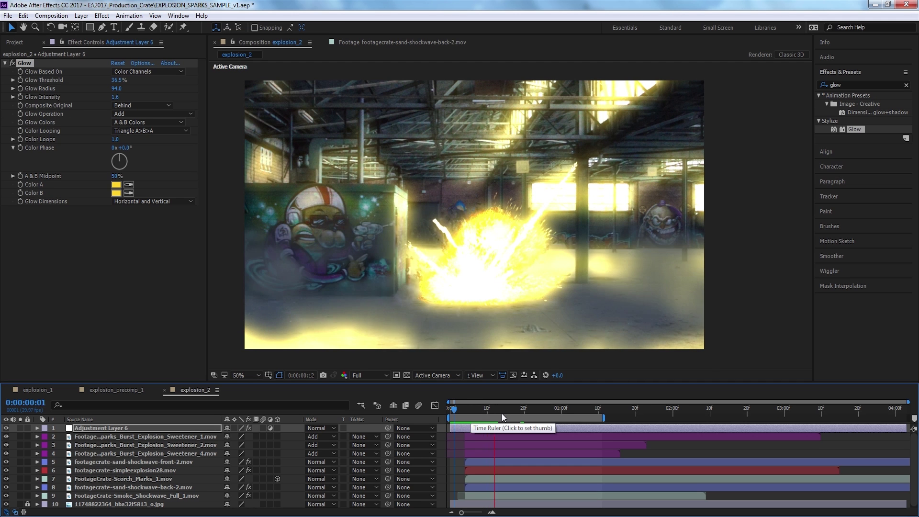
key("space")
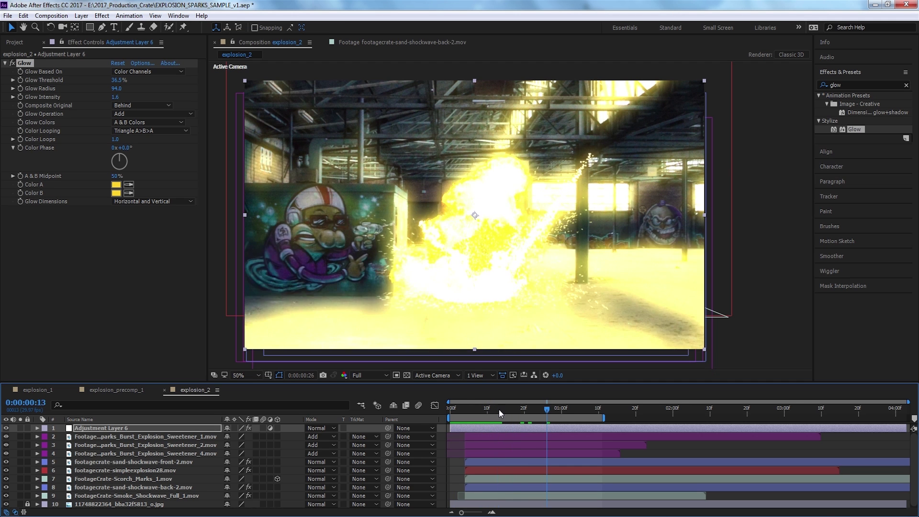
left_click(499, 409)
key("ctrl+z")
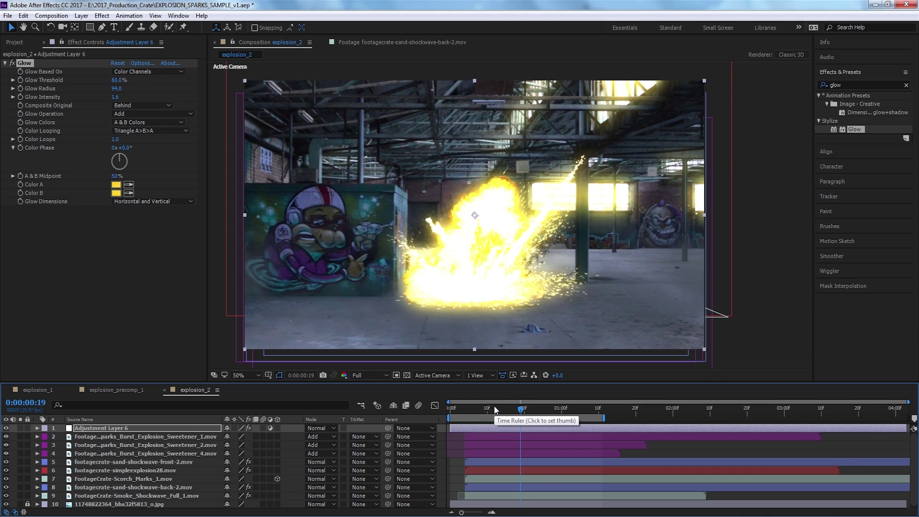
key("ctrl+z")
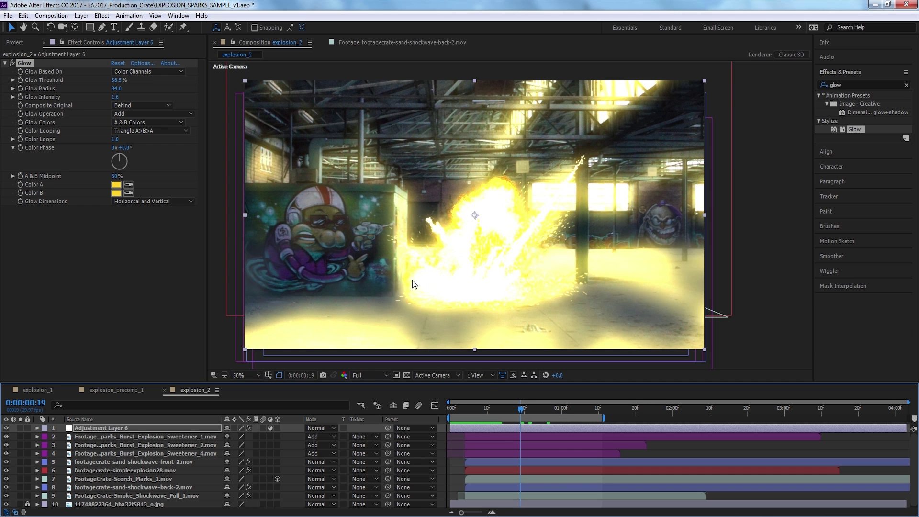
Start a Pen mask on Adjustment Layer 6, tracing its lower edge across the warehouse ceiling beams and out past the frame.
left_click(156, 428)
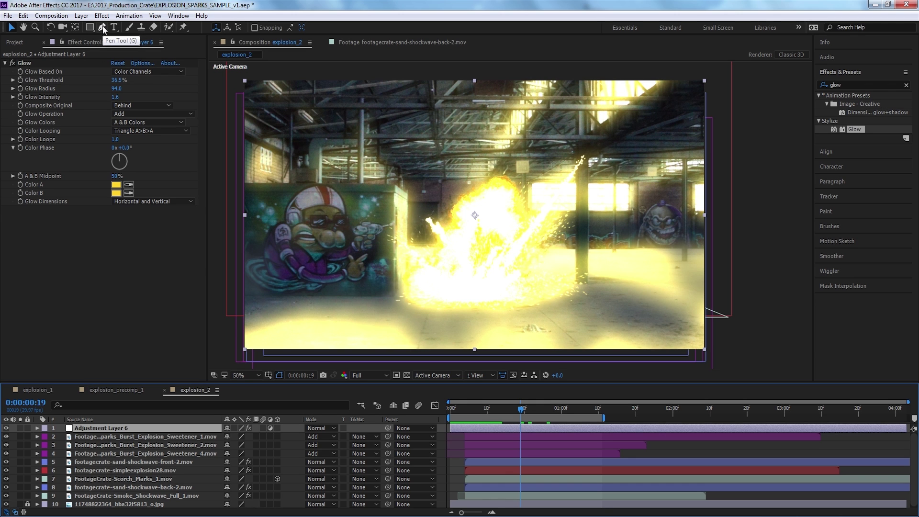
key("h")
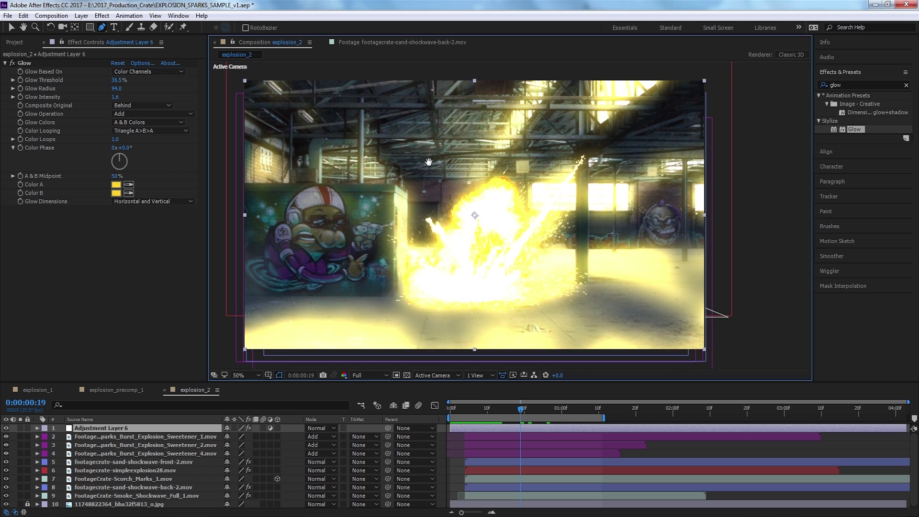
left_click_drag(429, 164, 410, 184)
key("g")
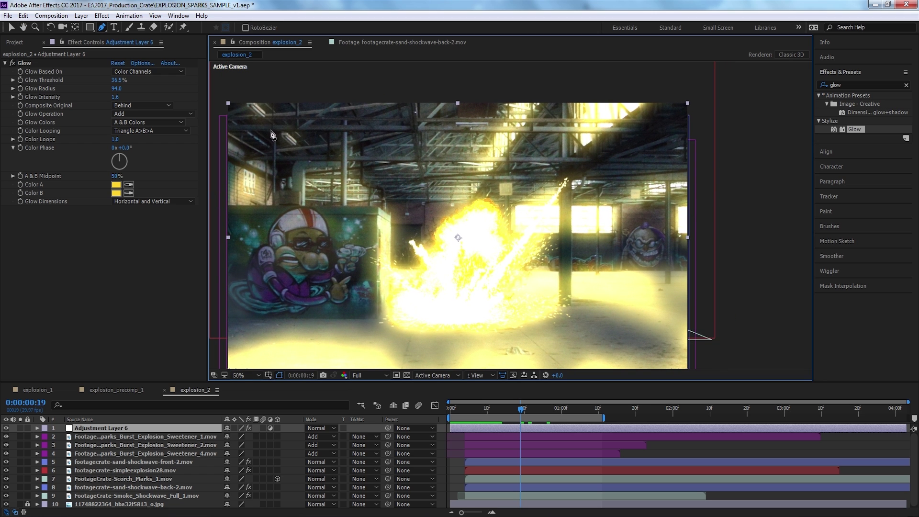
left_click(239, 135)
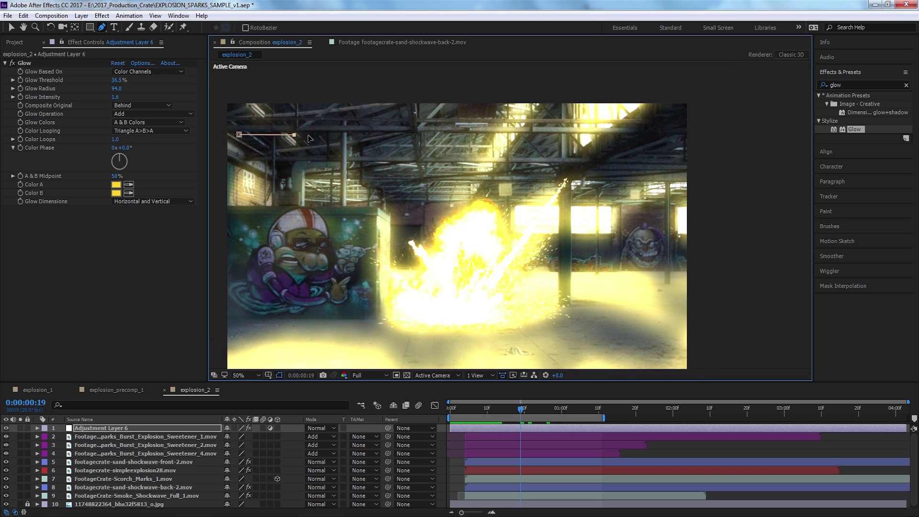
left_click_drag(294, 135, 351, 134)
left_click(405, 154)
left_click(429, 171)
left_click(461, 172)
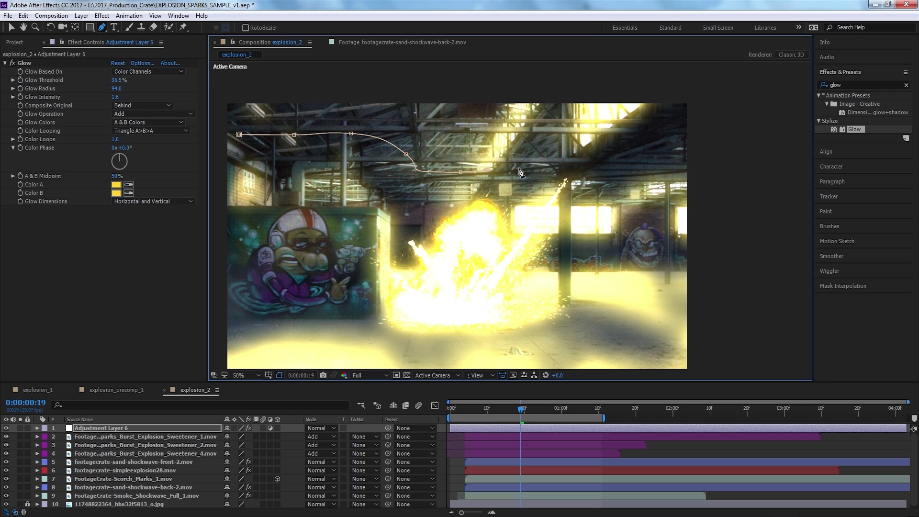
left_click_drag(526, 167, 546, 167)
left_click(558, 167)
left_click(595, 163)
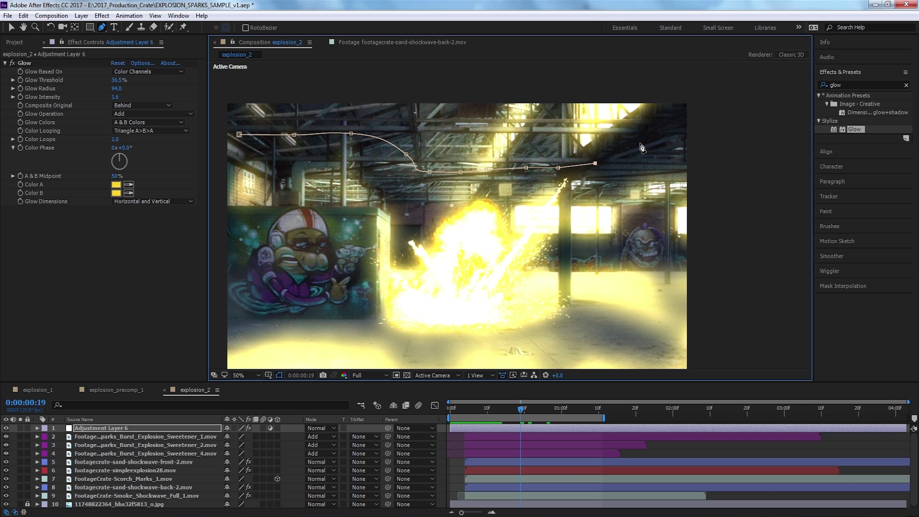
left_click(639, 143)
left_click(677, 125)
left_click(720, 105)
left_click_drag(675, 105, 703, 158)
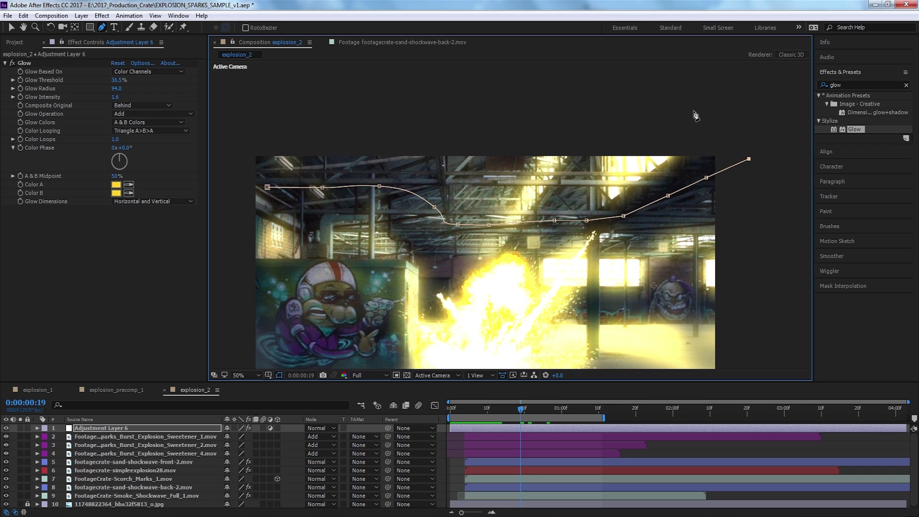
Close the ceiling mask around the area above the frame and set its mode to Subtract.
left_click(691, 101)
left_click(499, 84)
left_click(323, 90)
left_click_drag(230, 134, 230, 146)
left_click(231, 185)
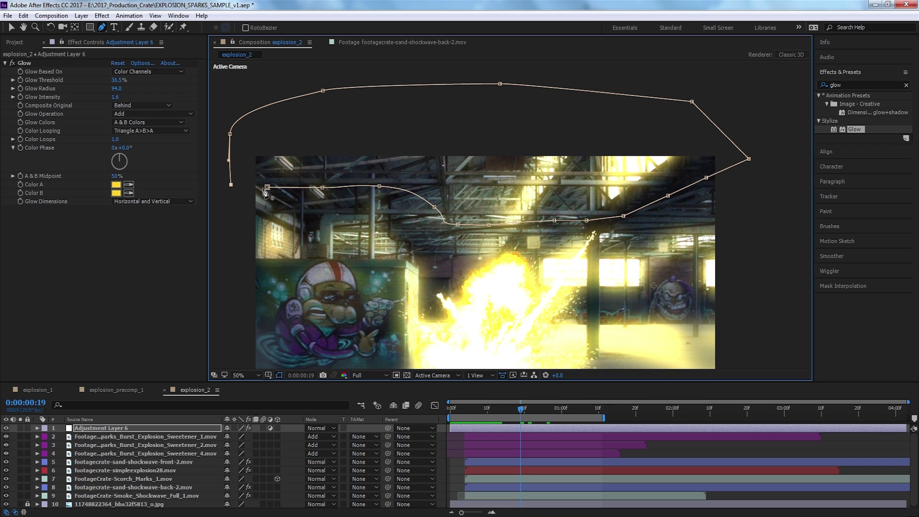
left_click(267, 187)
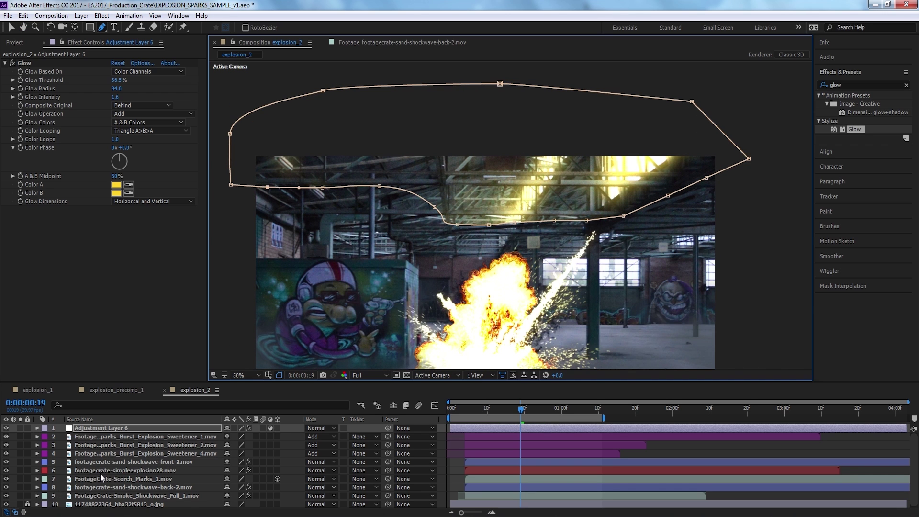
key("m")
left_click(237, 436)
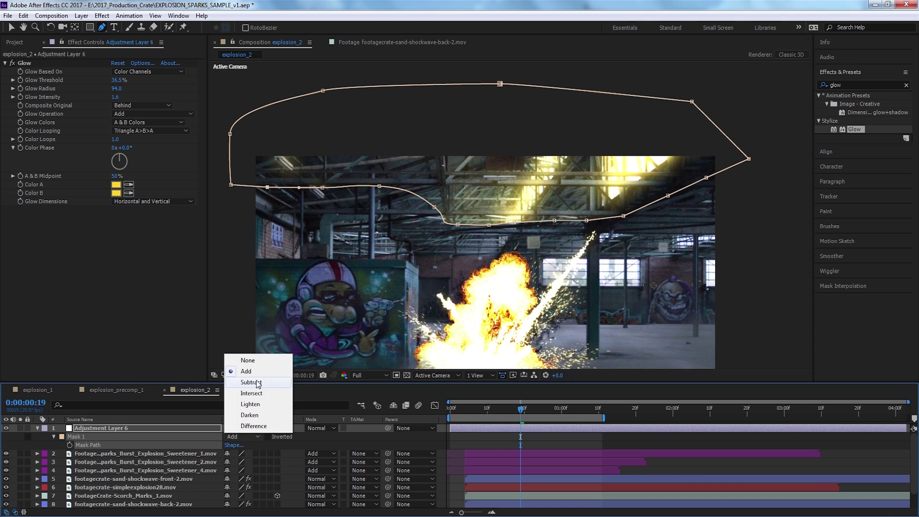
left_click(257, 381)
Draw a four-point mask around the bright window just beyond the pillar beside the explosion.
left_click_drag(601, 255, 548, 171)
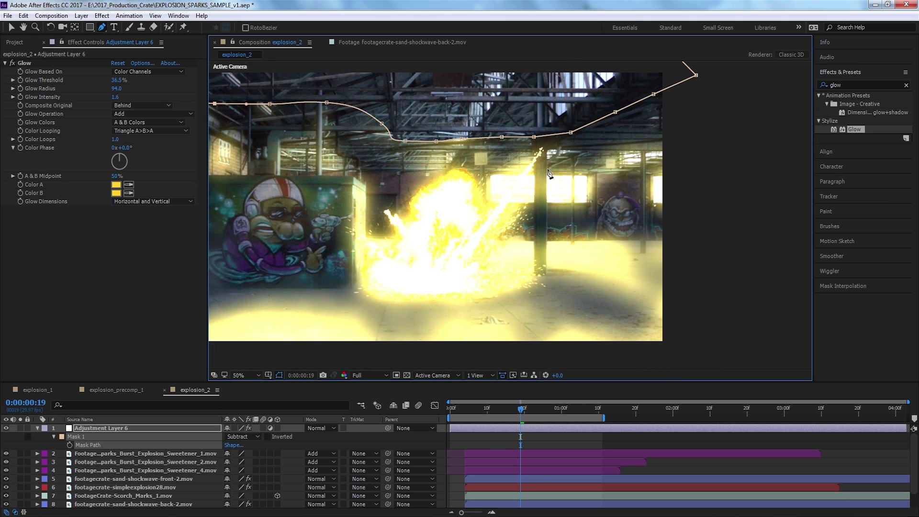
left_click(547, 167)
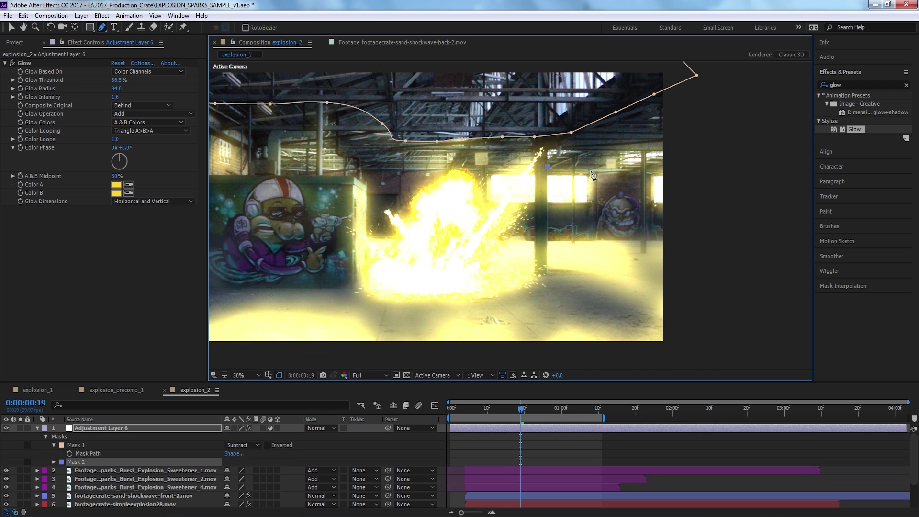
left_click(591, 170)
left_click(594, 205)
left_click(548, 202)
left_click(548, 166)
Draw a closed polygonal mask around the purple graffiti face and far window, extending past the frame's edge.
left_click(670, 122)
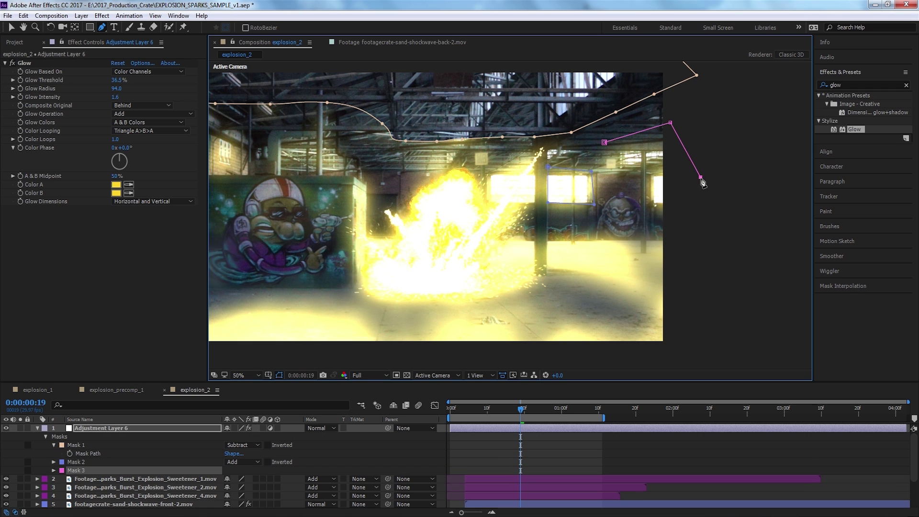
left_click(700, 177)
left_click(694, 231)
left_click(646, 233)
left_click(596, 230)
left_click(593, 159)
left_click(604, 142)
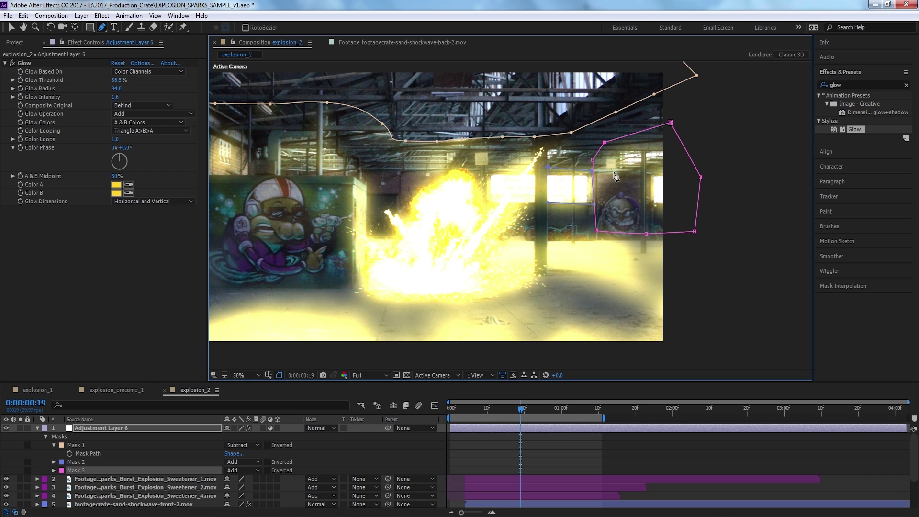
Reshape the graffiti-face mask by pulling its two outer bottom points lower and its inner bottom corner toward the pillar.
key("v")
left_click_drag(645, 233, 648, 252)
left_click_drag(696, 231, 704, 273)
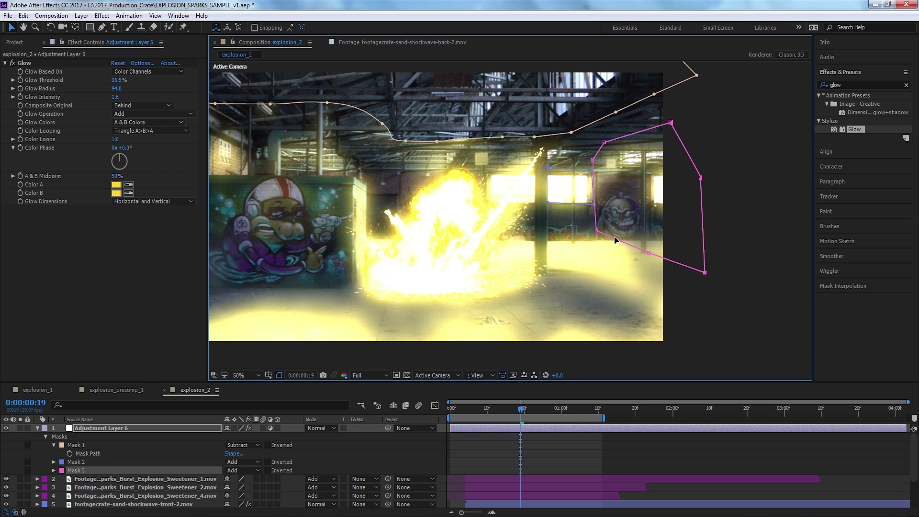
left_click_drag(596, 230, 573, 230)
Set the modes of Mask 2 and Mask 3 to Subtract together.
left_click(209, 463, "shift")
left_click(243, 462)
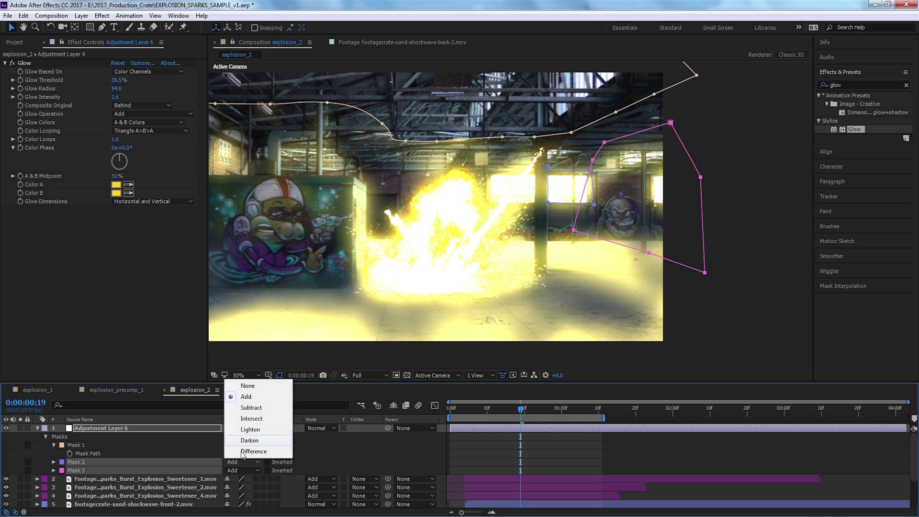
left_click(245, 408)
Set the Mask Feather to 260 pixels for Mask 1, 39 pixels for Mask 2 and 209 pixels for Mask 3.
left_click(193, 445)
key("f")
left_click_drag(239, 445, 366, 445)
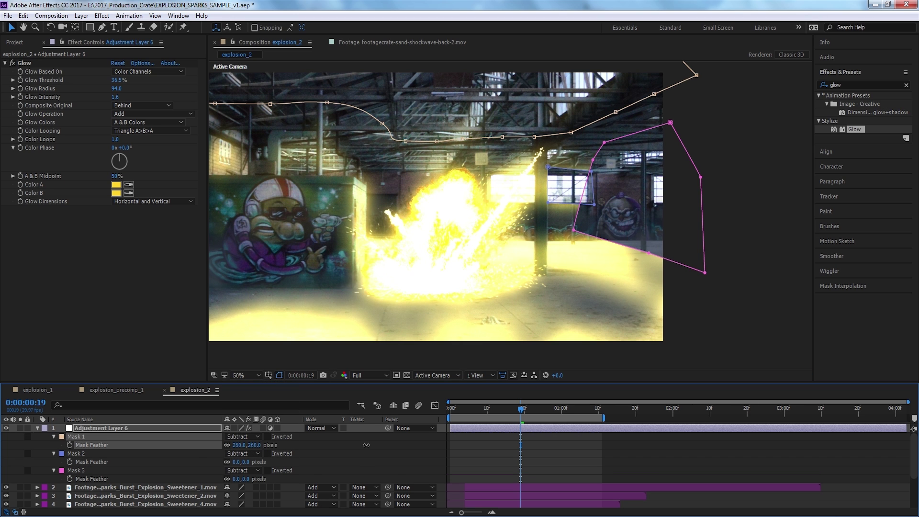
left_click(175, 454)
left_click_drag(246, 462, 263, 462)
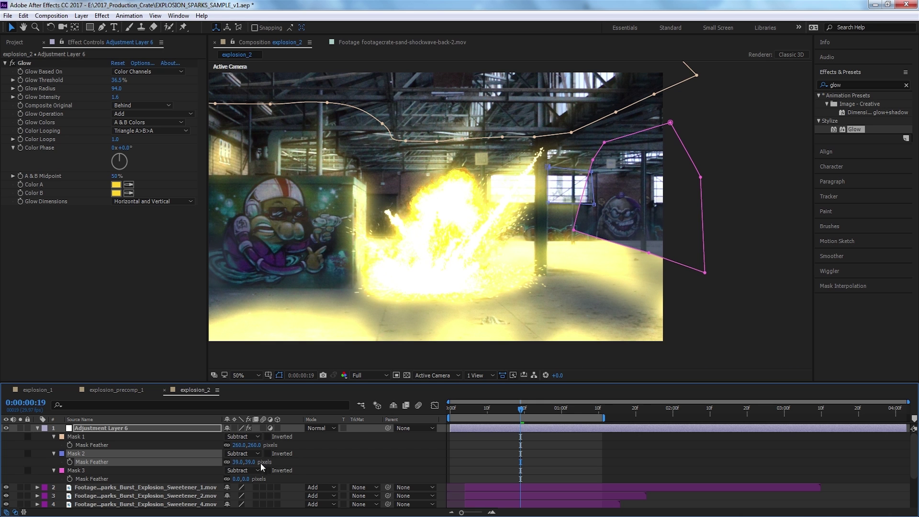
left_click_drag(302, 472, 342, 467)
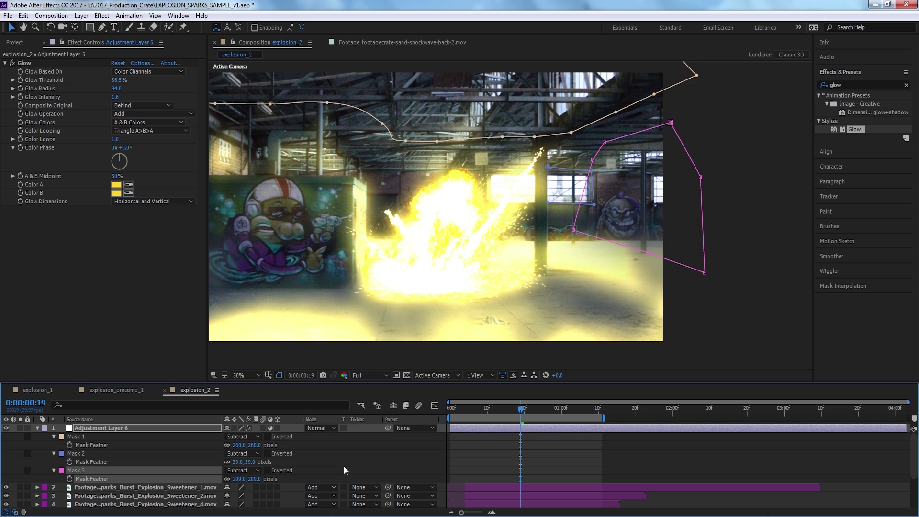
left_click(343, 466)
Draw a large curved closed mask on Adjustment Layer 6 below the frame, cutting across the image's near floor corner.
scroll(378, 288, "down", 2)
left_click_drag(384, 291, 415, 234)
scroll(388, 303, "up", 1)
scroll(415, 234, "down", 1)
left_click(414, 234)
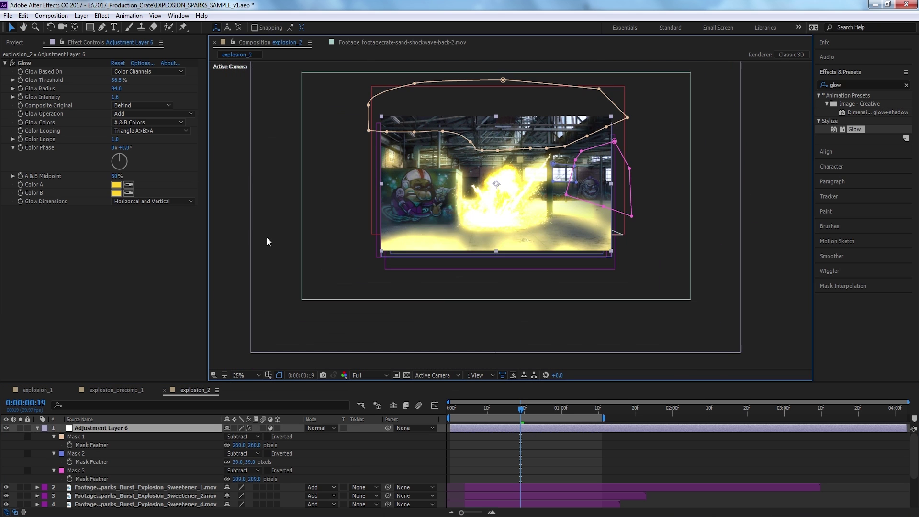
left_click(98, 28)
left_click(315, 203)
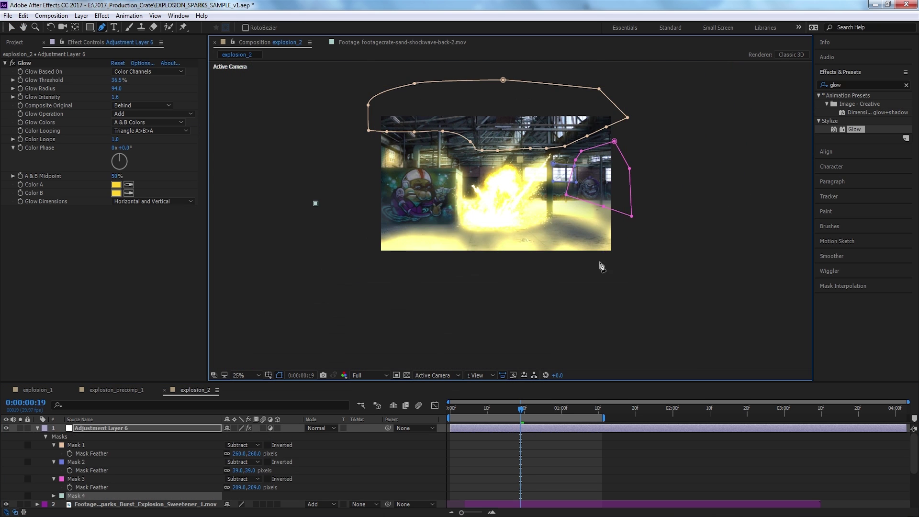
left_click_drag(614, 264, 748, 264)
left_click(709, 298)
left_click_drag(595, 341, 581, 342)
left_click_drag(309, 300, 307, 273)
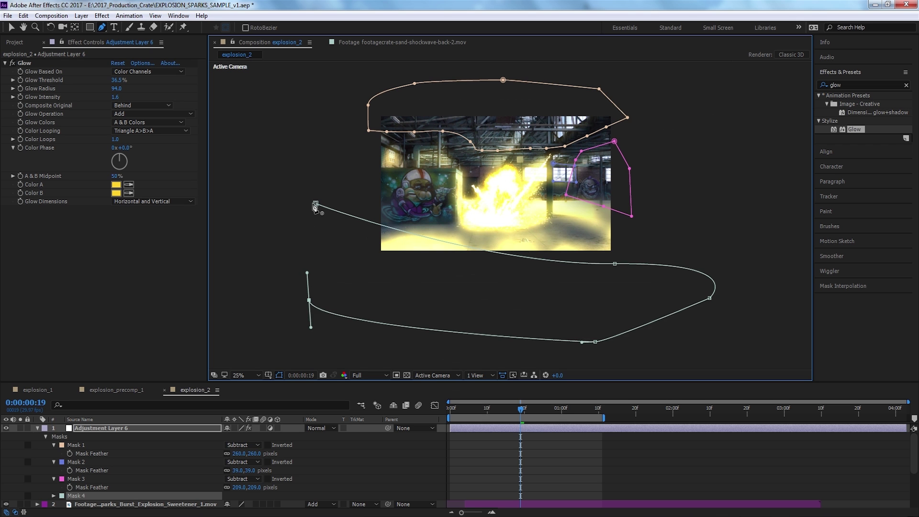
left_click(316, 203)
Set Mask 4's mode to Subtract and its Mask Feather to 321 pixels.
scroll(349, 263, "up", 2)
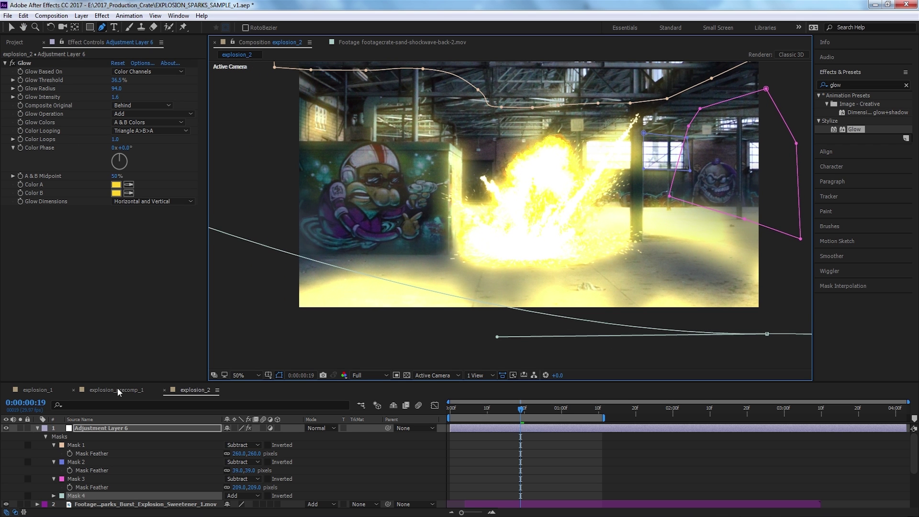
key("f")
key("f")
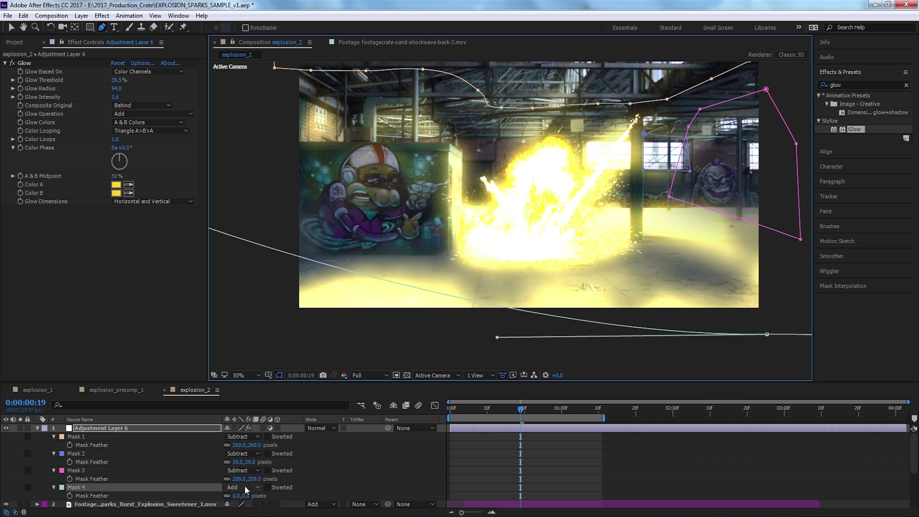
left_click(245, 486)
left_click(260, 433)
left_click_drag(235, 495, 363, 489)
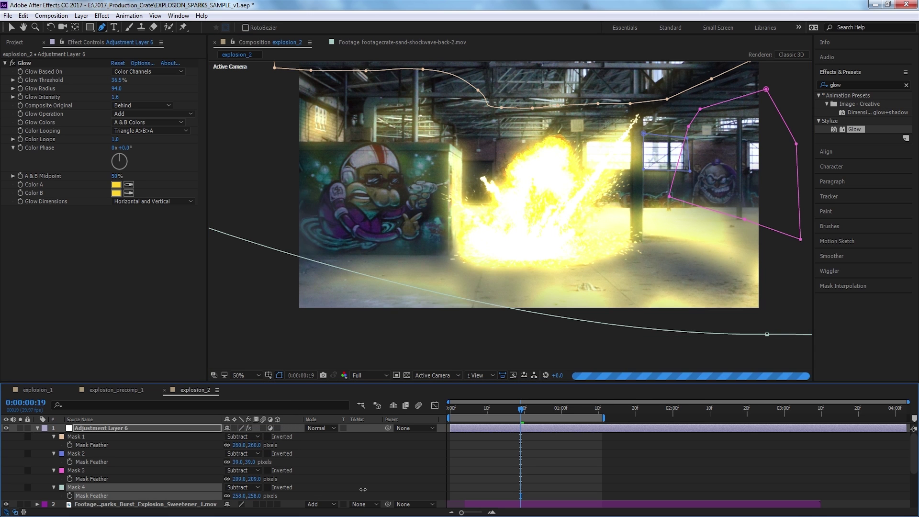
key("v")
left_click(358, 489)
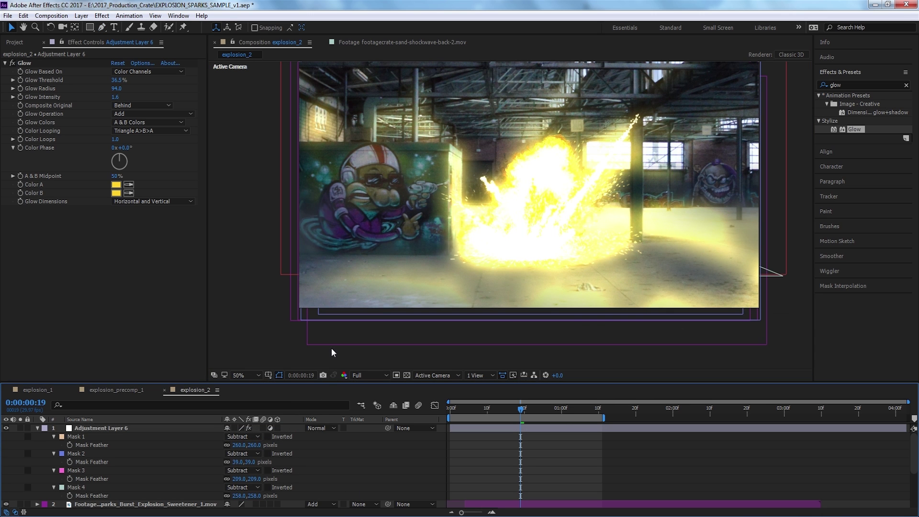
left_click(208, 487)
left_click_drag(331, 298, 371, 299)
left_click_drag(257, 494, 287, 495)
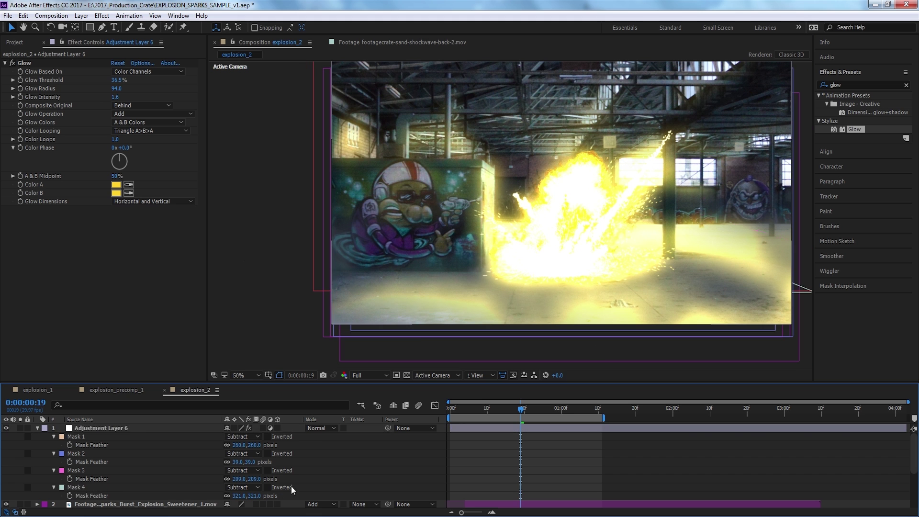
Set Adjustment Layer 6's blending mode to Add and look over the glow across the frame.
left_click(323, 425)
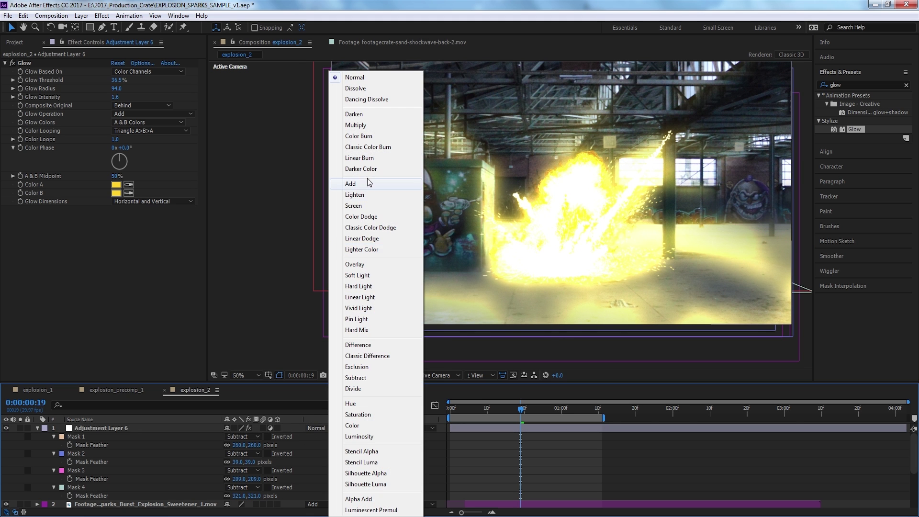
left_click(367, 182)
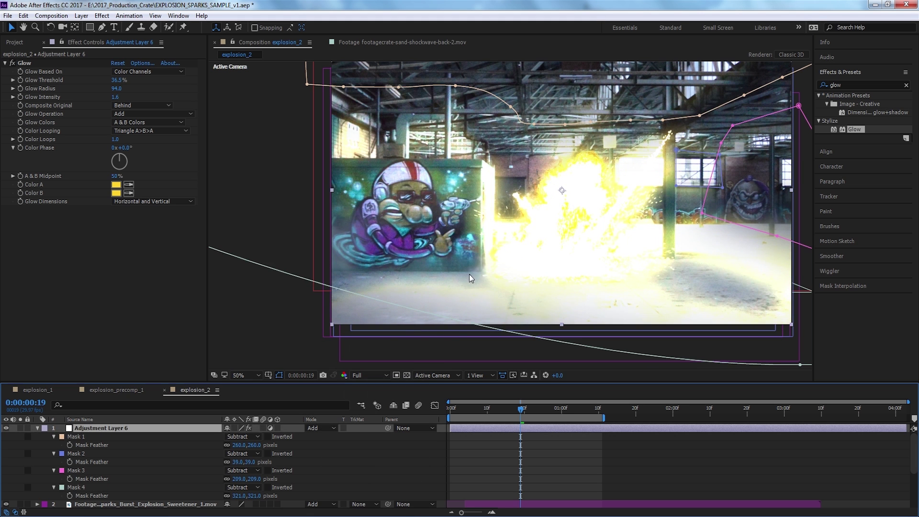
left_click_drag(469, 273, 450, 294)
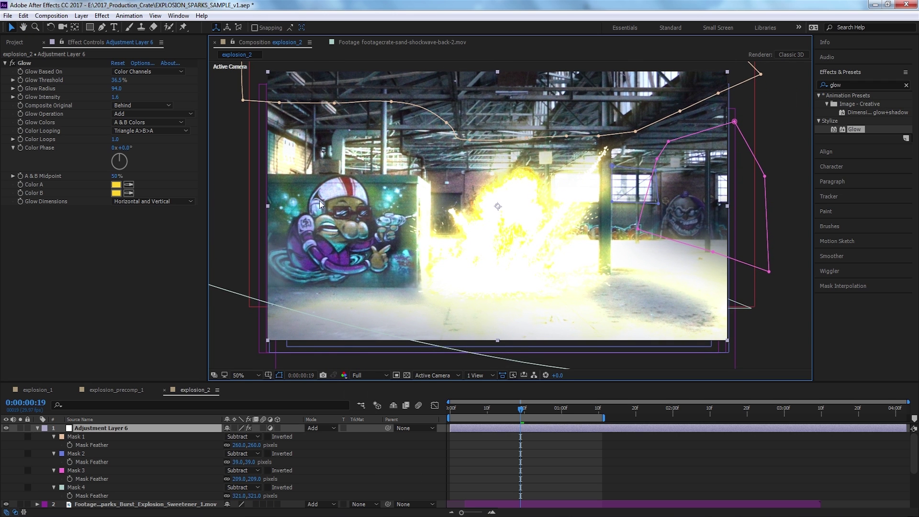
left_click_drag(325, 212, 348, 217)
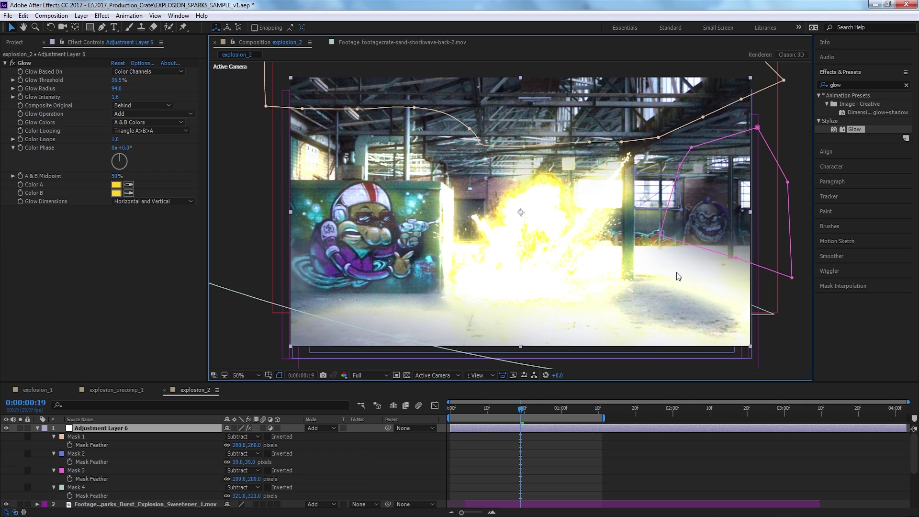
Extend Mask 3 over more of the floor by lowering its outer bottom corner and middle bottom point.
left_click_drag(793, 280, 795, 333)
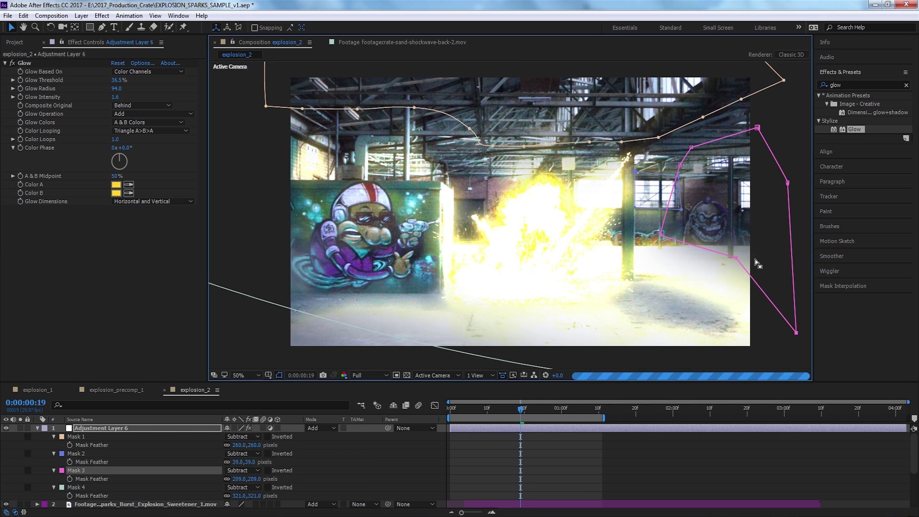
left_click_drag(733, 257, 733, 265)
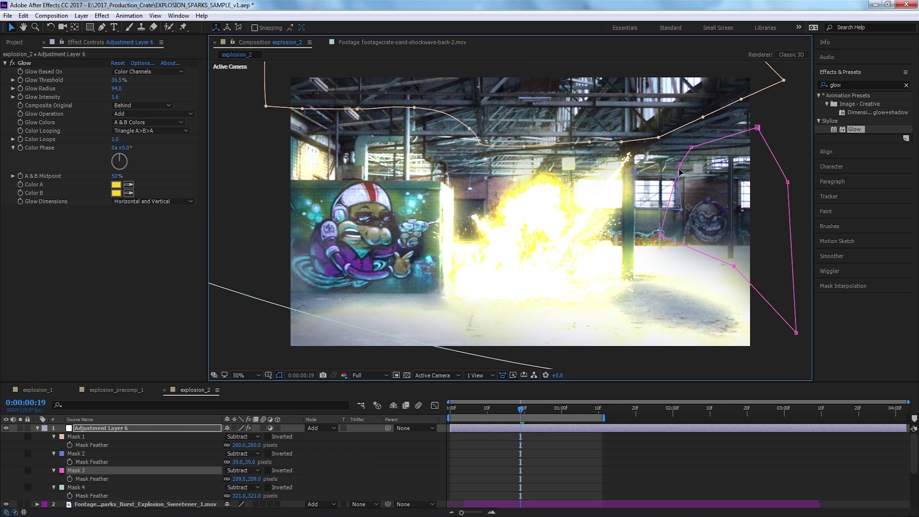
left_click_drag(522, 242, 524, 247)
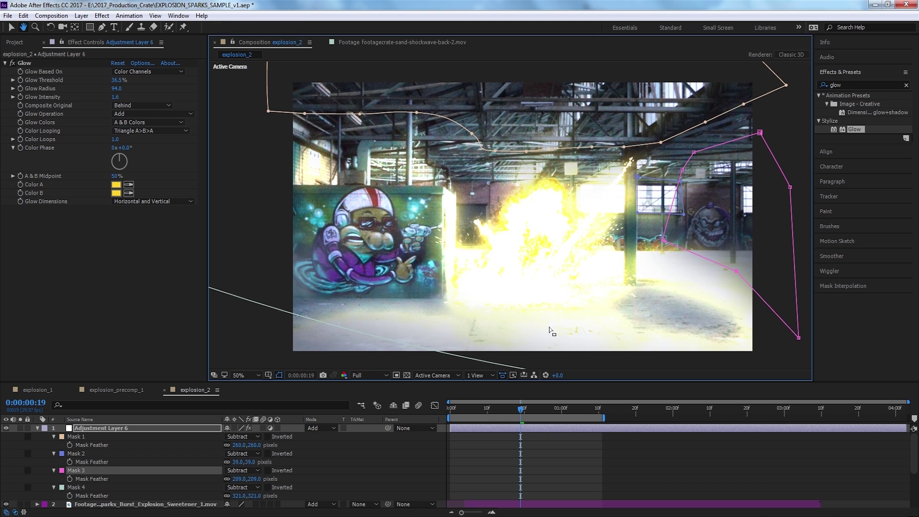
Start keyframing Adjustment Layer 6's Opacity with a 100% keyframe and play the explosion's opening frames up to 0:00:00:07.
left_click(552, 436)
left_click(481, 426)
key("t")
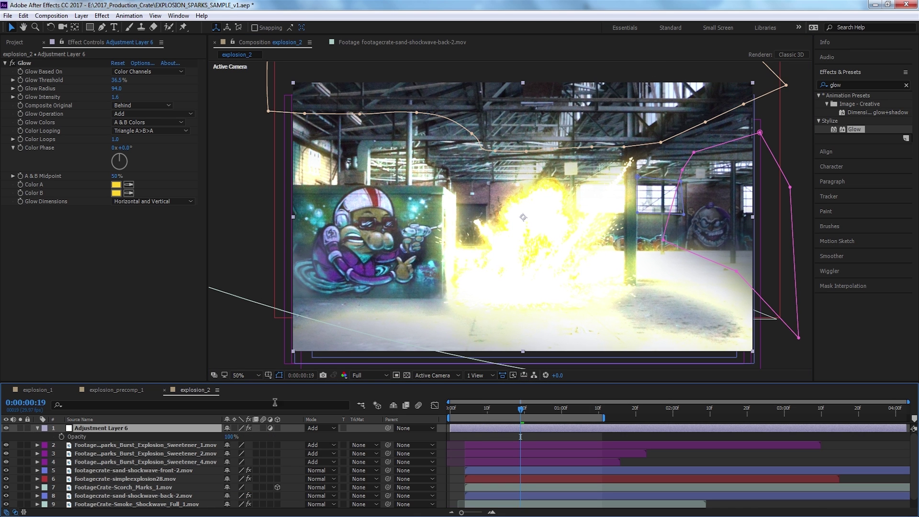
left_click(60, 436)
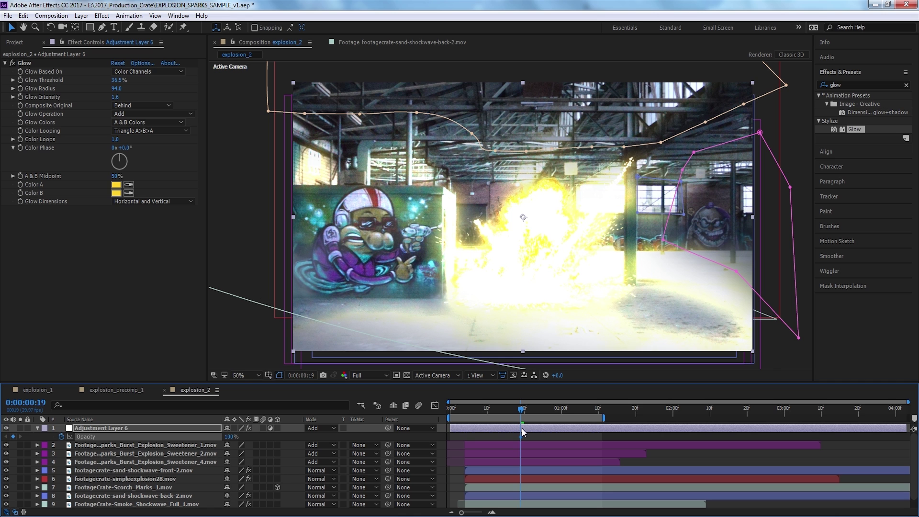
left_click(458, 411)
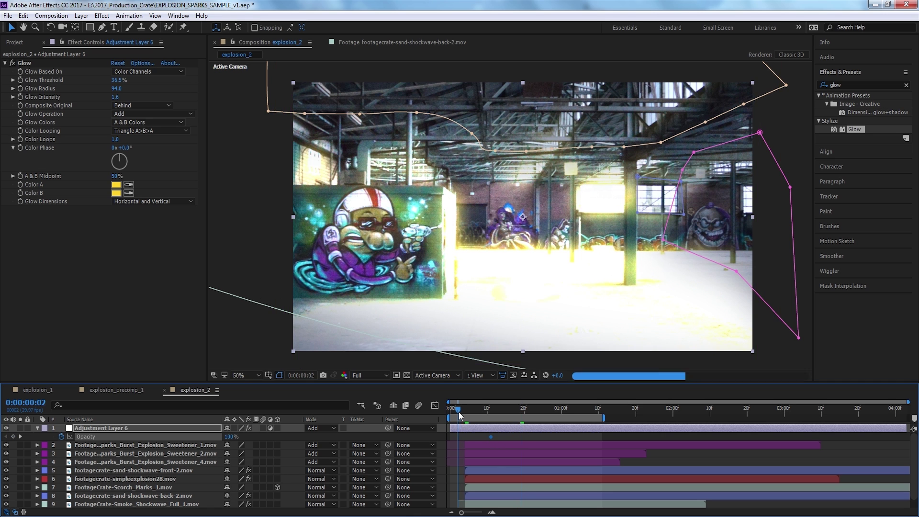
key("space")
key("space")
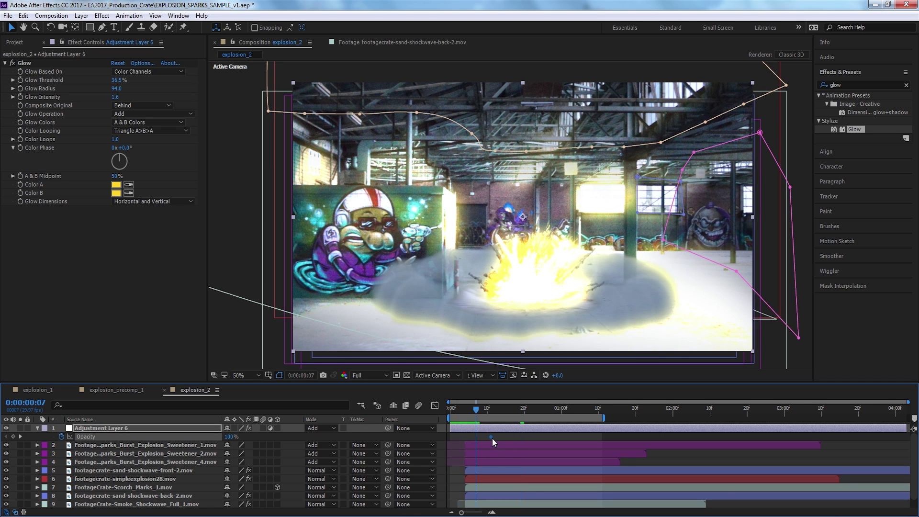
Place 100% Opacity keyframes for Adjustment Layer 6 at 0:00:00:07 and 0:00:00:10, plus a 0% keyframe at 0:00:00:04.
mouse_move(483, 437)
left_click_drag(477, 412, 487, 412)
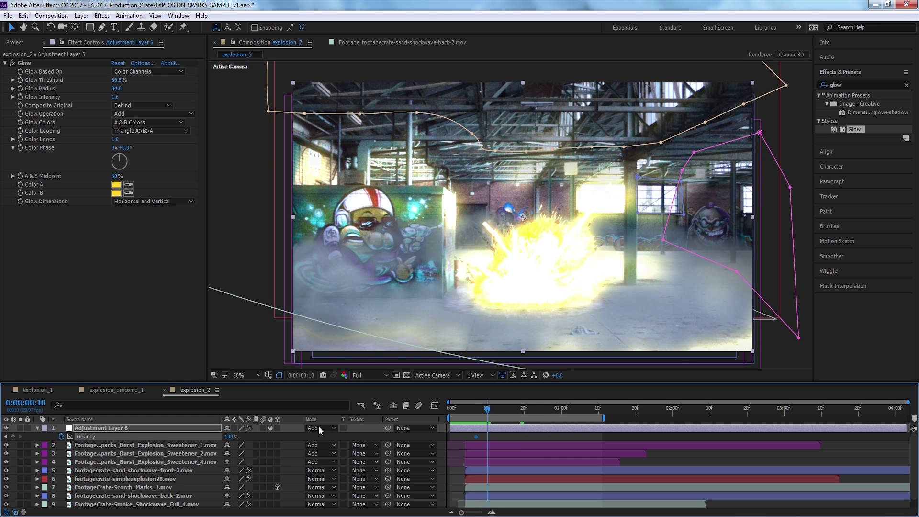
left_click(465, 411)
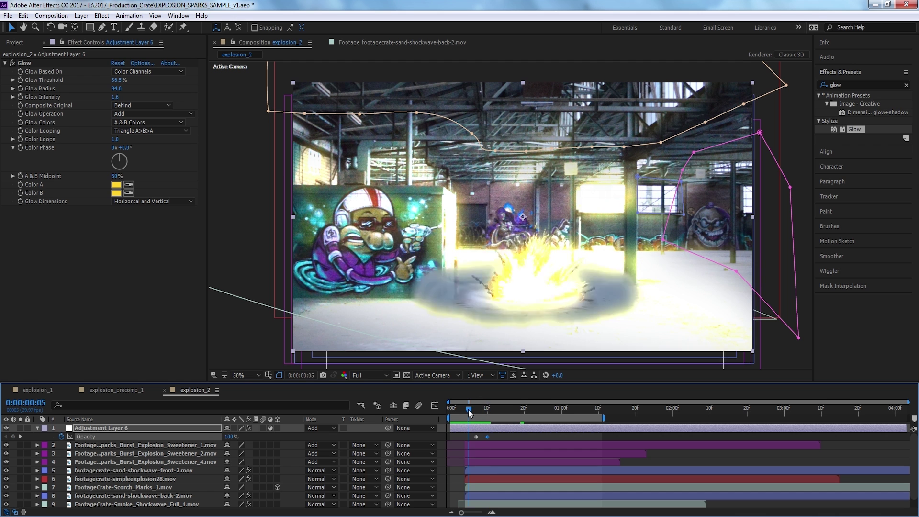
left_click(230, 436)
type("0")
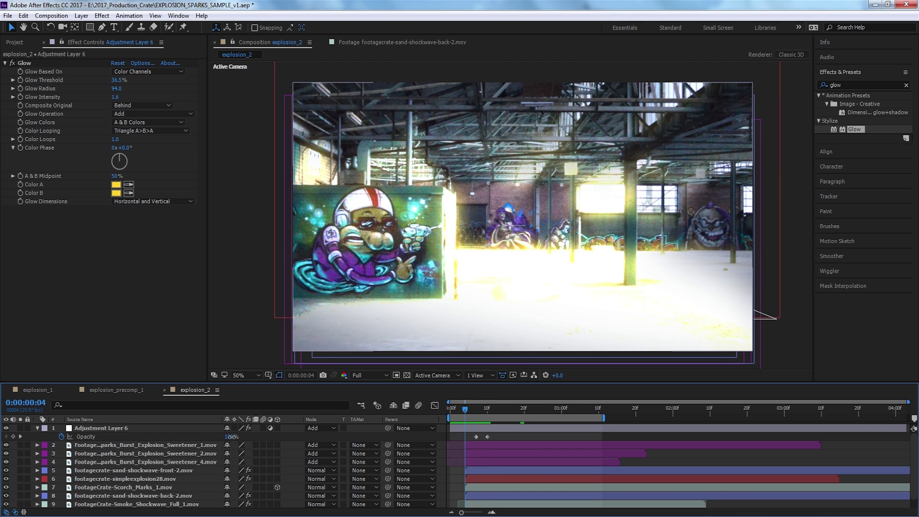
key("Return")
Play back the start of explosion_2 to check how the glow fades in with the blast.
key("space")
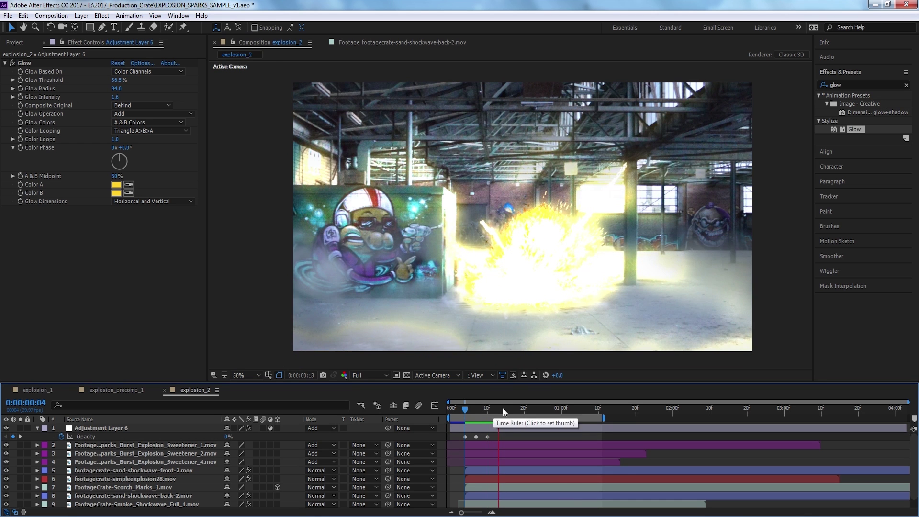
left_click(457, 411)
mouse_move(461, 412)
left_mouse_down()
mouse_move(477, 410)
mouse_move(465, 412)
left_mouse_up()
key("space")
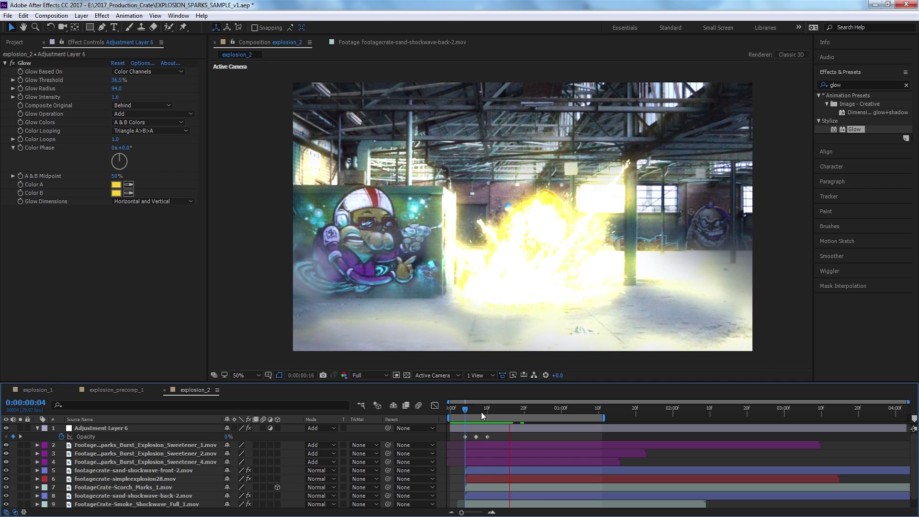
key("space")
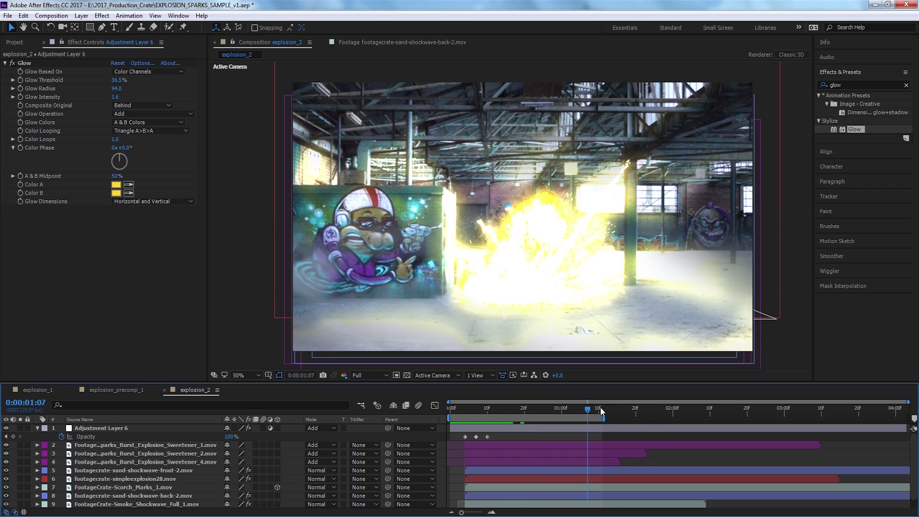
Set Adjustment Layer 6's Opacity to 0% at 0:00:01:24 and apply Easy Ease In to that keyframe.
left_click(650, 408)
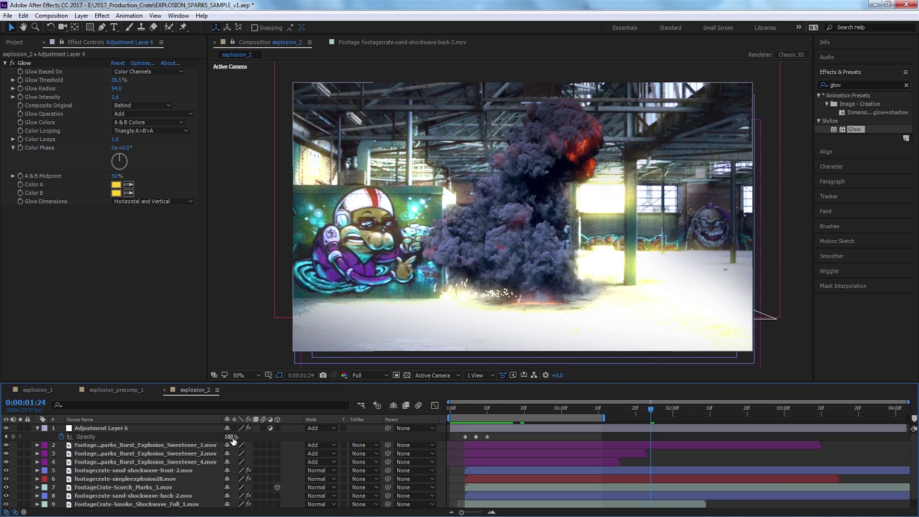
left_click_drag(232, 437, 182, 438)
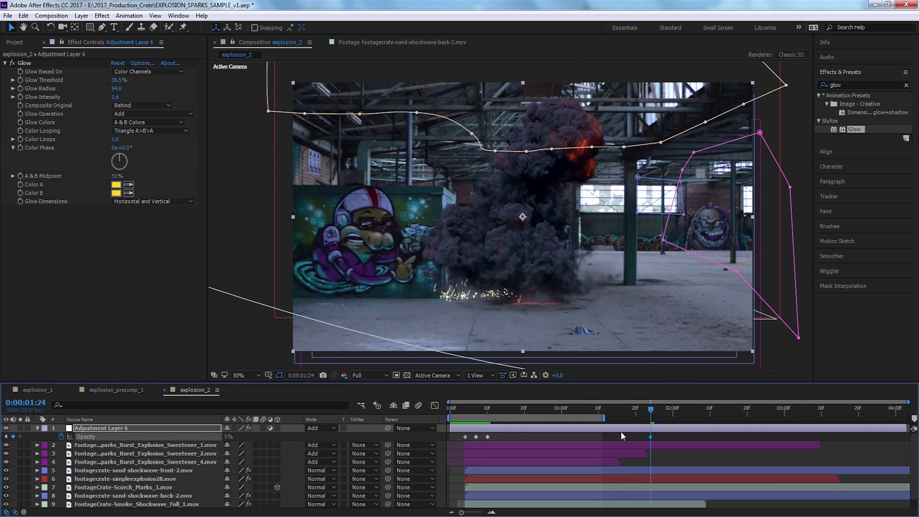
right_click(651, 436)
mouse_move(662, 431)
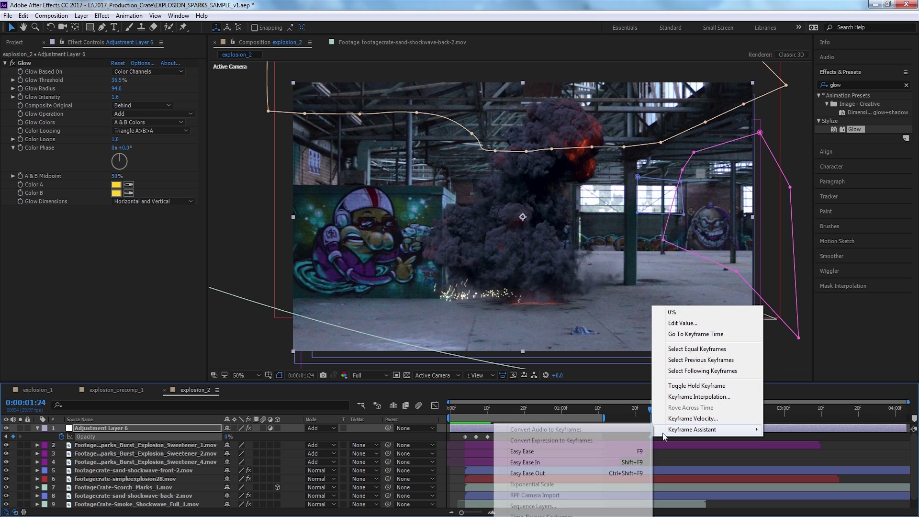
left_click(584, 458)
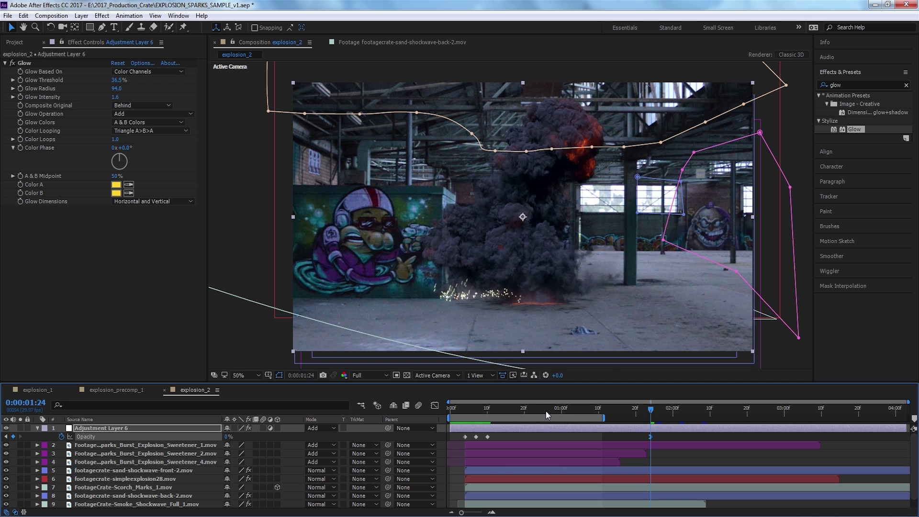
Preview the glow's fade-out and move its final 0% Opacity keyframe to about 0:00:02:04.
left_click_drag(550, 411, 650, 409)
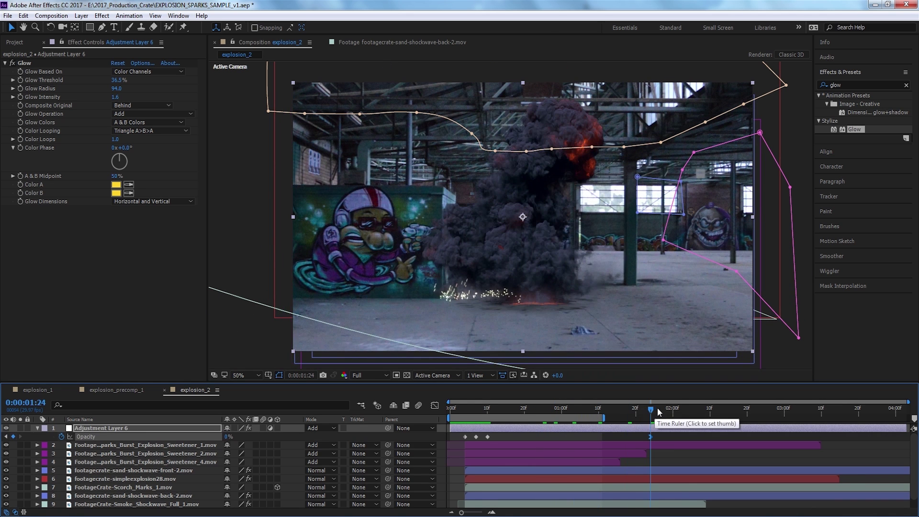
key("space")
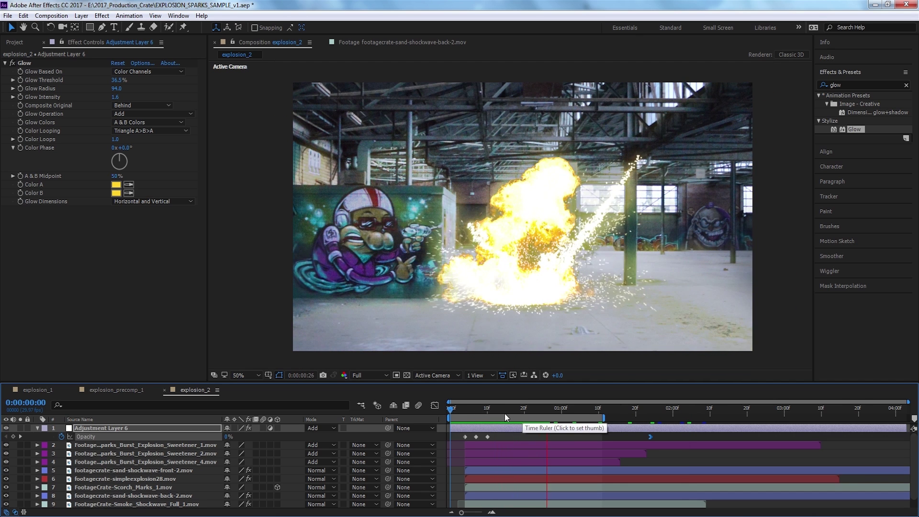
key("space")
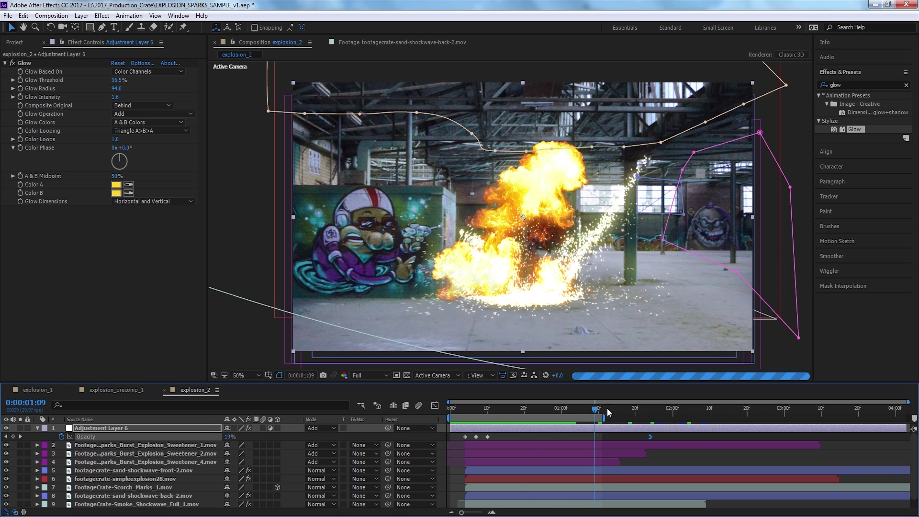
left_click(620, 409)
left_click_drag(650, 436, 687, 436)
left_click(450, 412)
key("space")
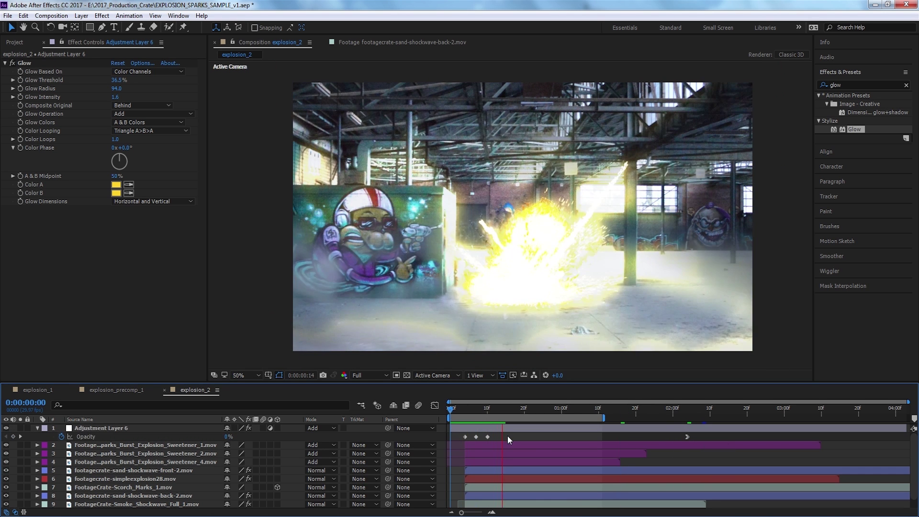
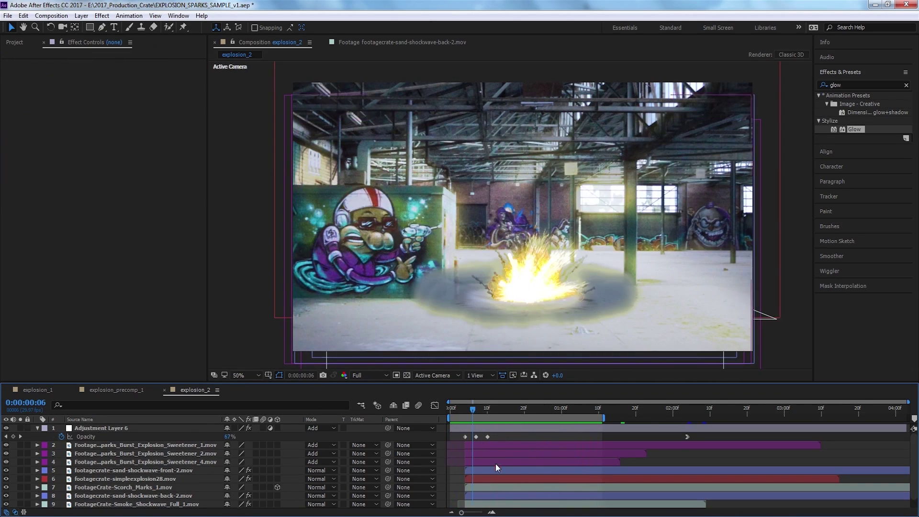
Set the Tritone effect's Blend With Original to 58% on FootageCrate-Smoke_Shockwave_Full_1.mov, checking the smoke in the opening frames.
scroll(496, 463, "down", 1)
left_click(161, 495)
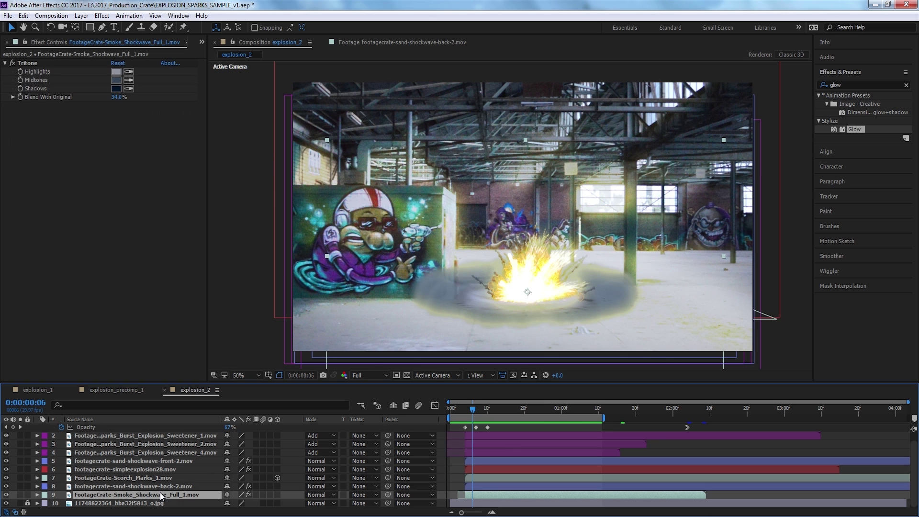
left_click(163, 486)
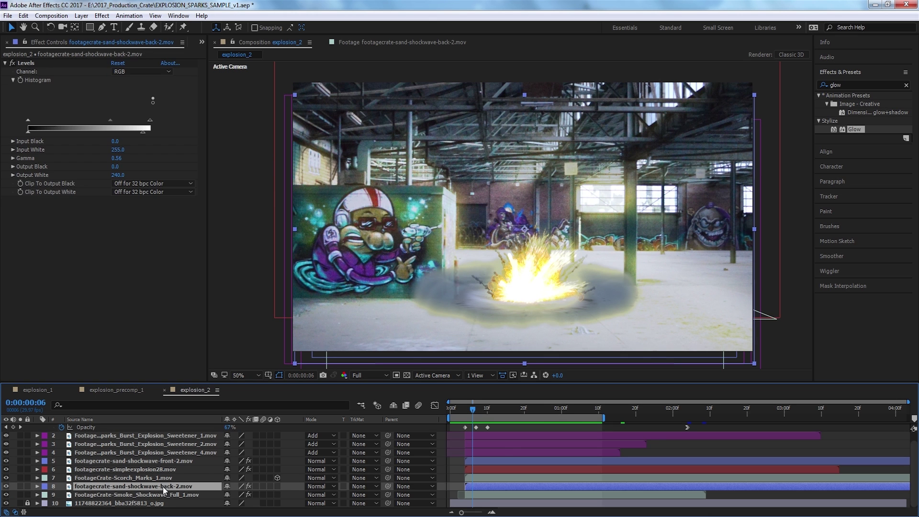
left_click(113, 495)
left_click(6, 495)
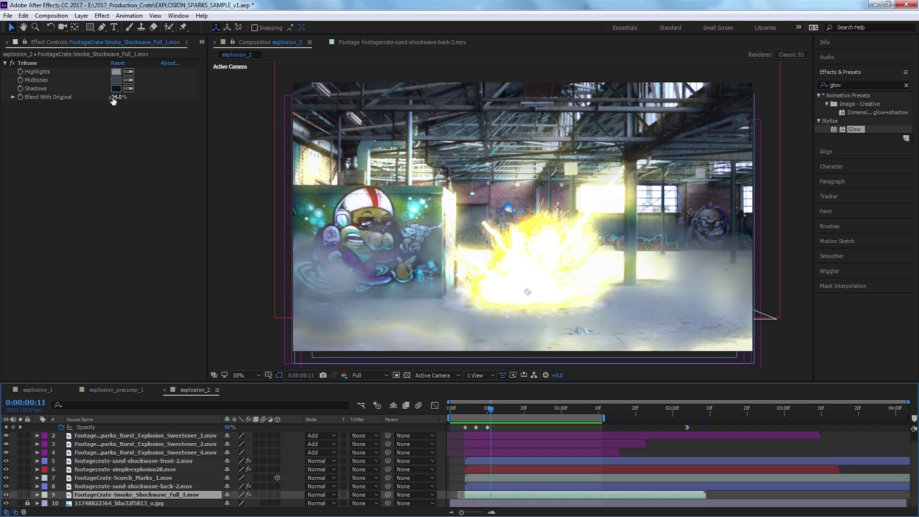
left_click_drag(113, 100, 123, 97)
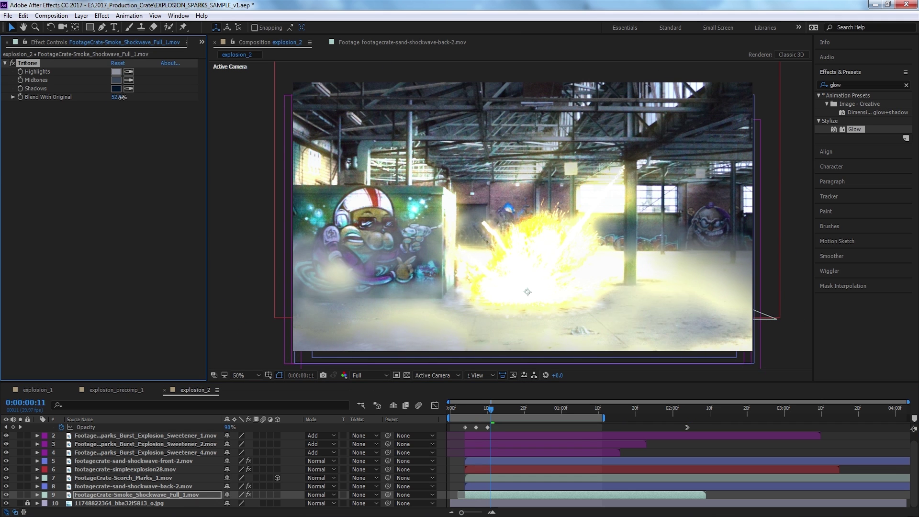
left_click(468, 404)
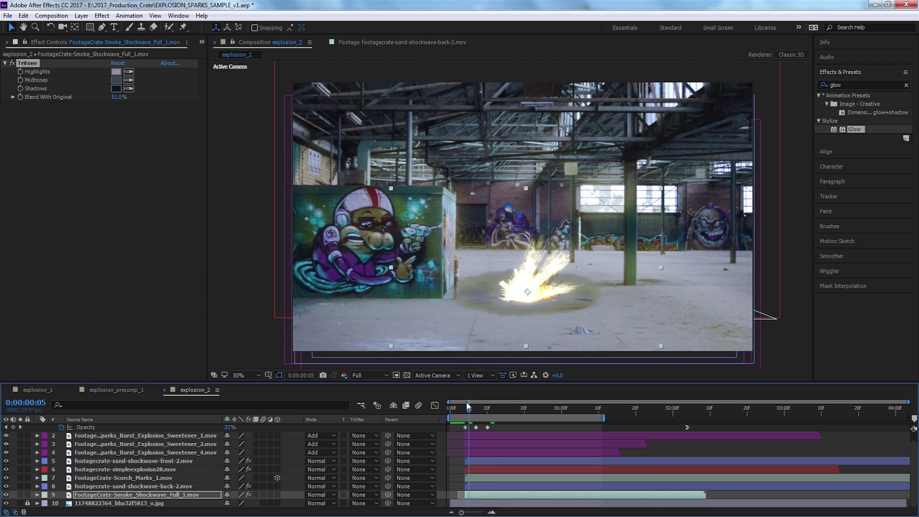
key("space")
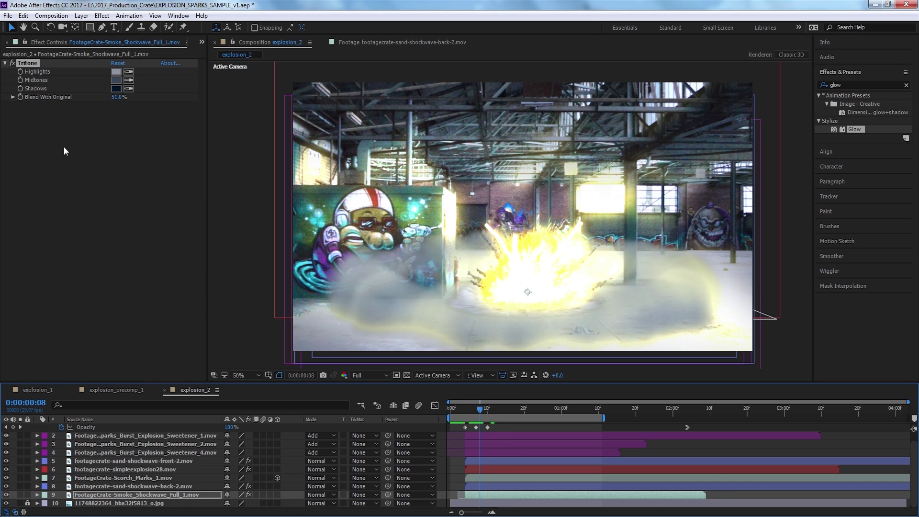
left_click_drag(115, 96, 117, 97)
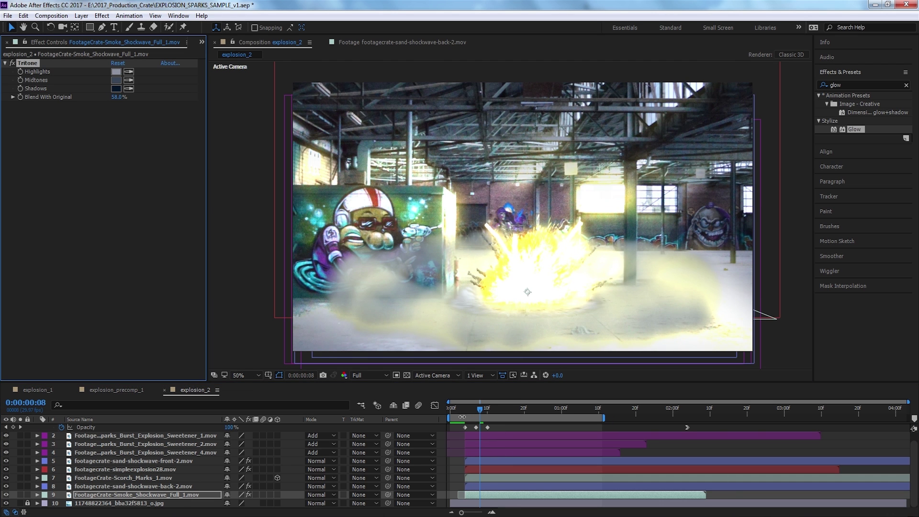
Play back the composition from its start to check the recoloured smoke against the explosion.
left_click(457, 408)
key("space")
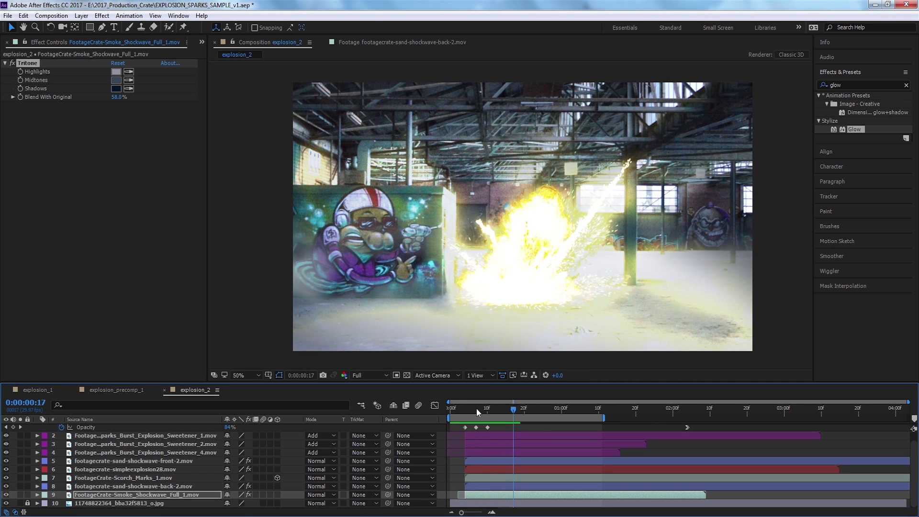
left_click(454, 409)
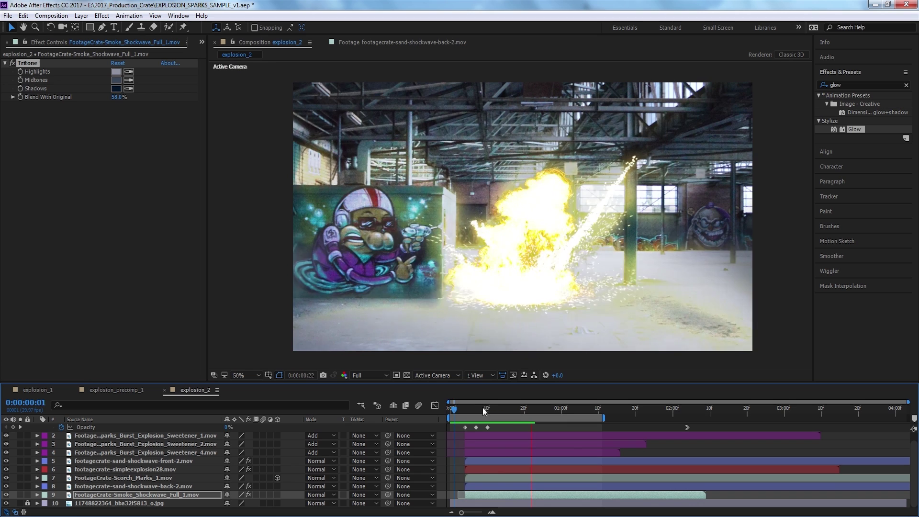
mouse_move(465, 409)
left_mouse_down()
mouse_move(479, 411)
mouse_move(451, 414)
left_mouse_up()
key("space")
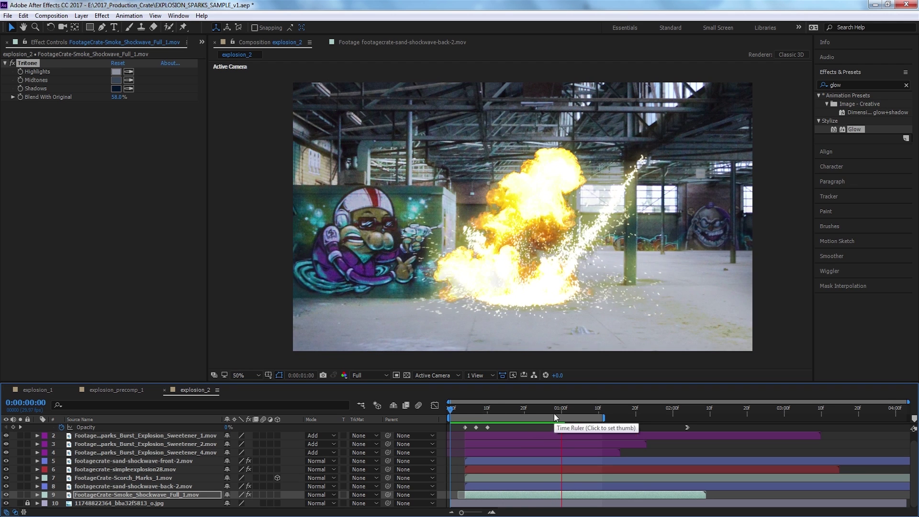
Examine Adjustment Layer 6's glow around 0:00:00:09 and replay the opening to judge its timing.
left_click_drag(553, 412, 484, 409)
scroll(510, 435, "up", 1)
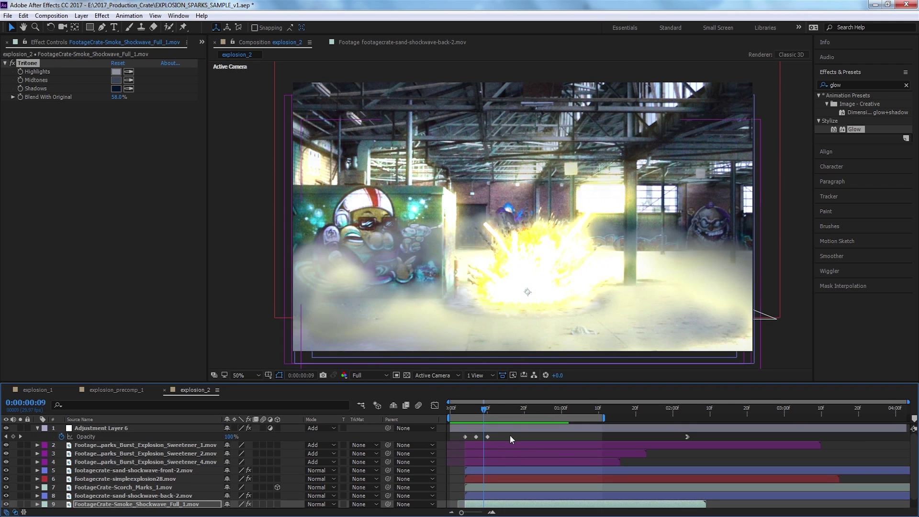
left_click(510, 428)
left_click_drag(465, 111, 621, 129)
left_click(538, 434)
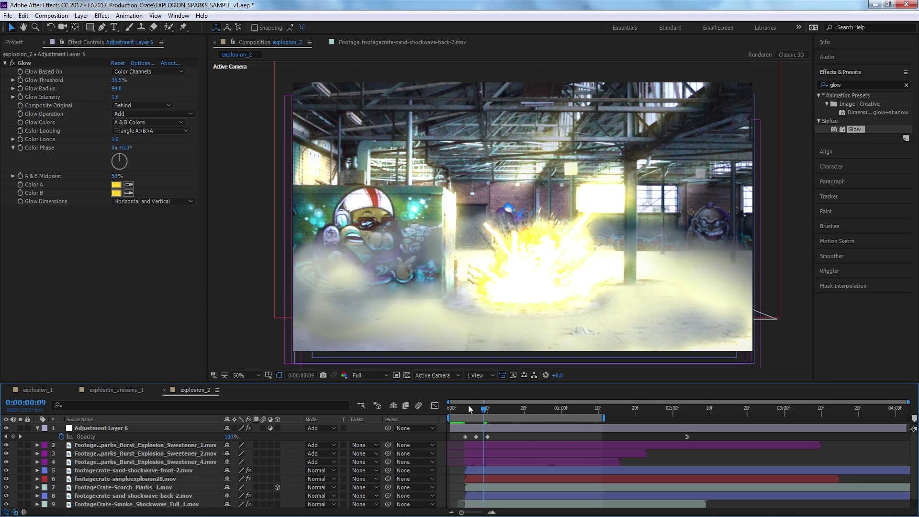
left_click_drag(468, 405, 458, 408)
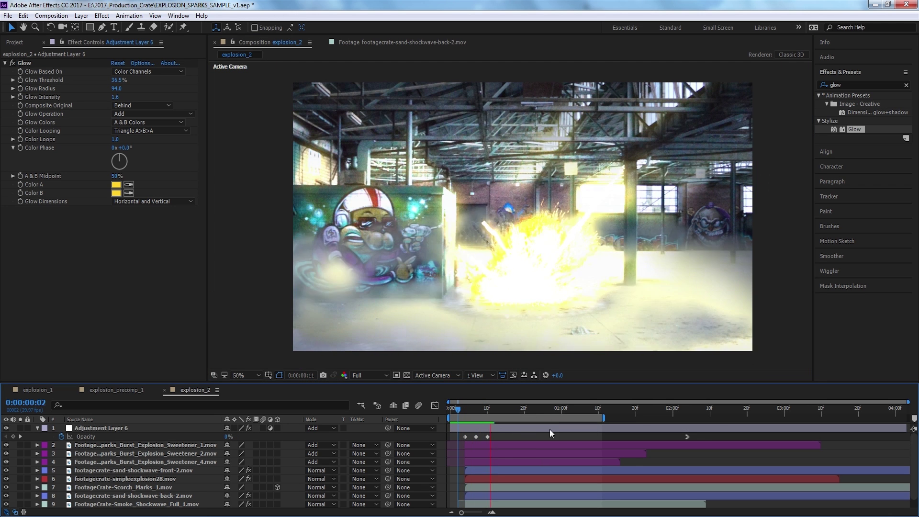
key("space")
left_click_drag(499, 410, 475, 410)
Move Adjustment Layer 6's second 100% Opacity keyframe to 0:00:00:15 and play back the blast to check it.
scroll(430, 278, "up", 1)
left_click_drag(424, 269, 539, 234)
left_click_drag(477, 408, 564, 404)
left_click_drag(687, 436, 706, 435)
left_click_drag(480, 411, 506, 436)
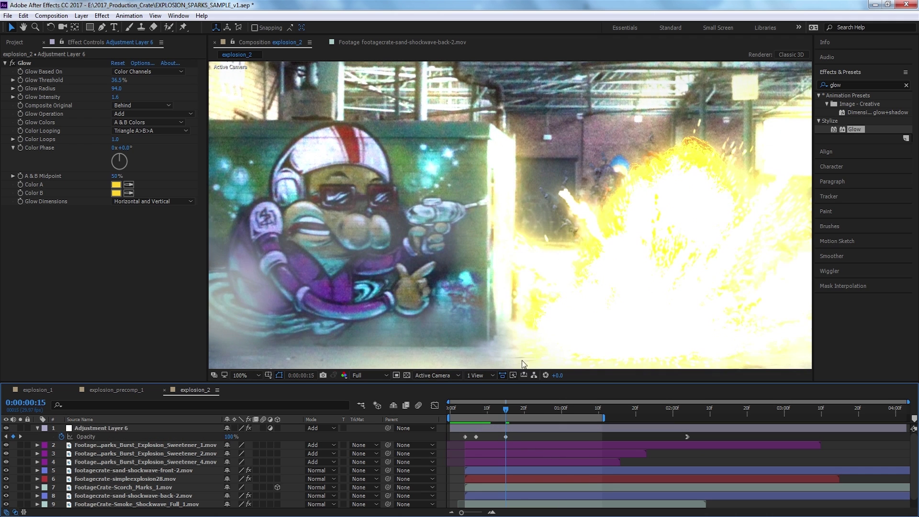
scroll(512, 313, "down", 2)
left_click(465, 410)
key("space")
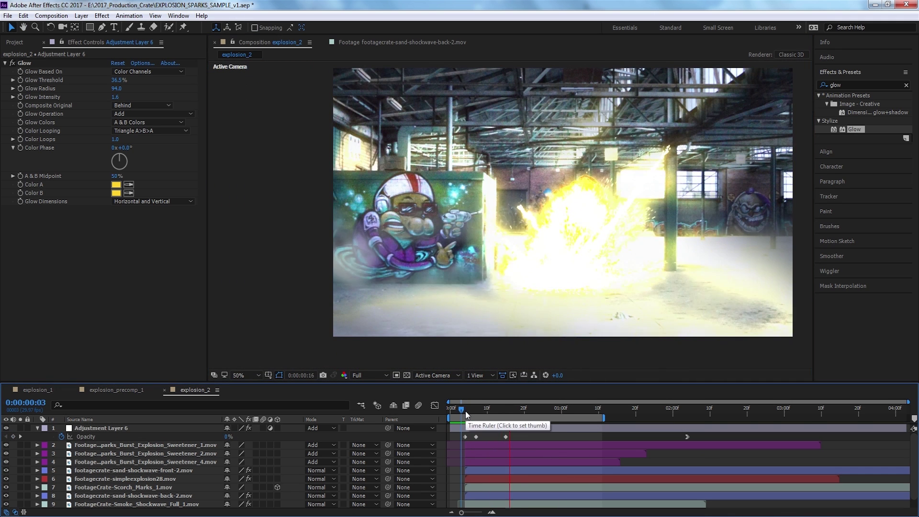
key("space")
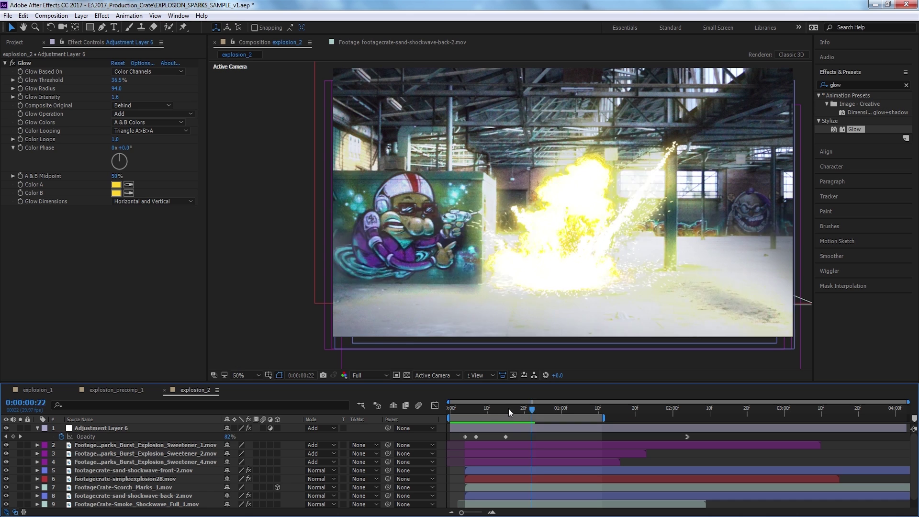
Set Adjustment Layer 6's Opacity keyframe at 0:00:00:15 to 75% and play back the blast to check the glow's fade.
left_click(506, 408)
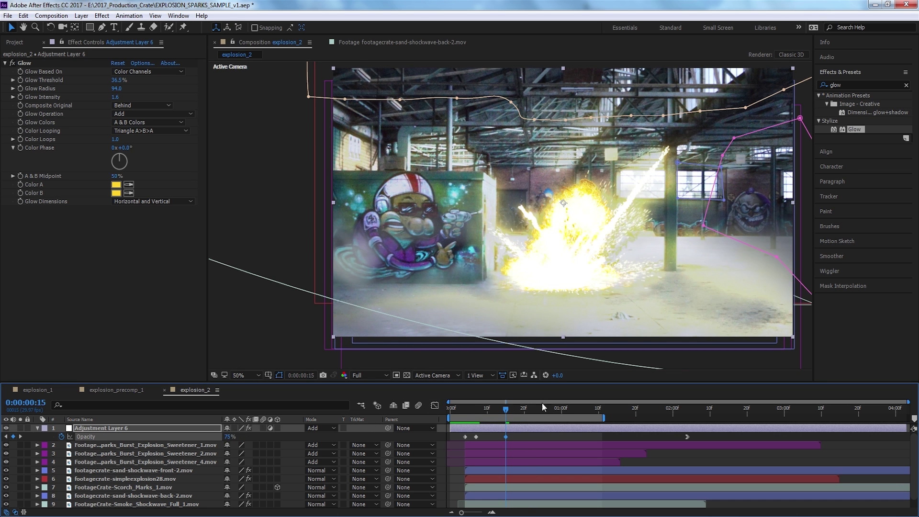
left_click(465, 410)
key("space")
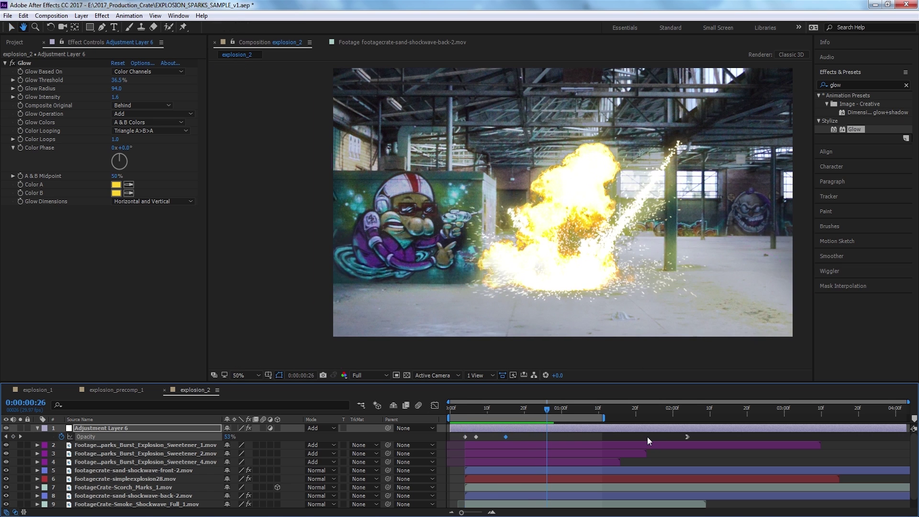
key("space")
left_click(652, 412)
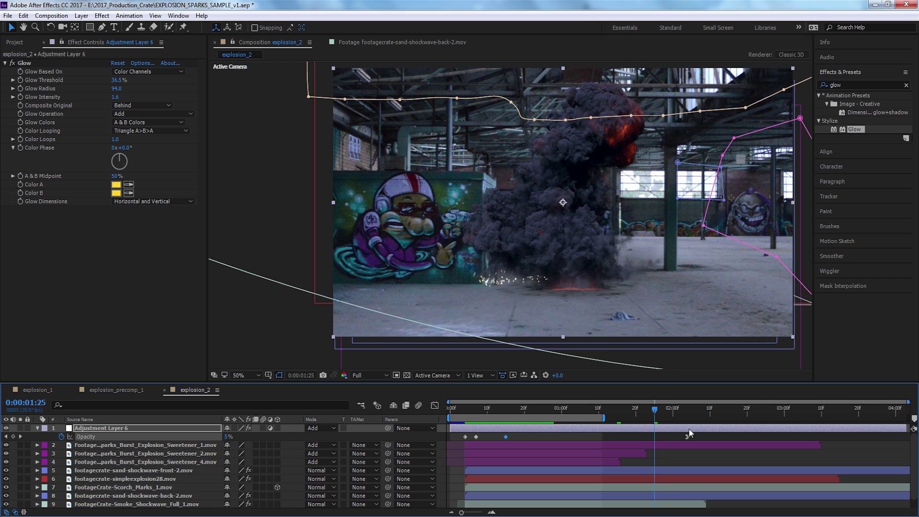
left_click(603, 438)
left_click(447, 410)
Pre-compose all ten layers into a composition named Expslosion_Pre-comp 1, moving all attributes into it.
left_click(37, 428)
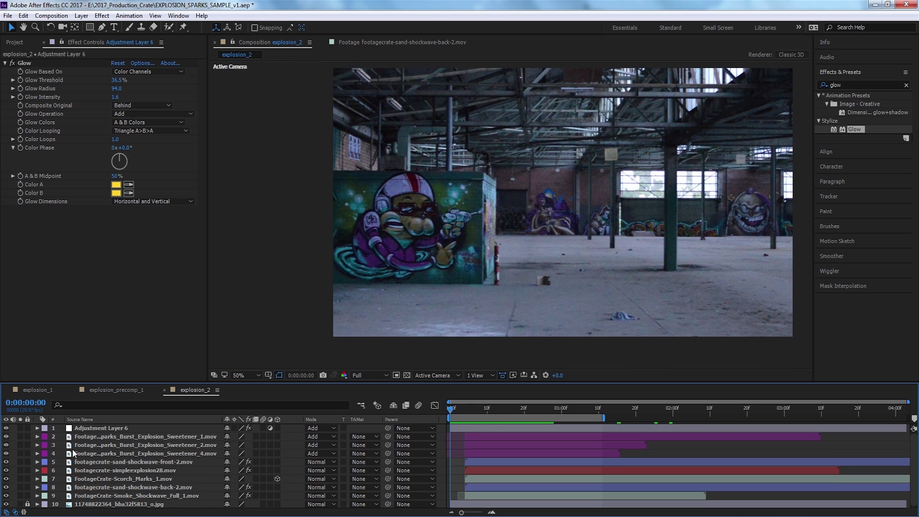
left_click(99, 431)
left_click(110, 505, "shift")
left_click(81, 16)
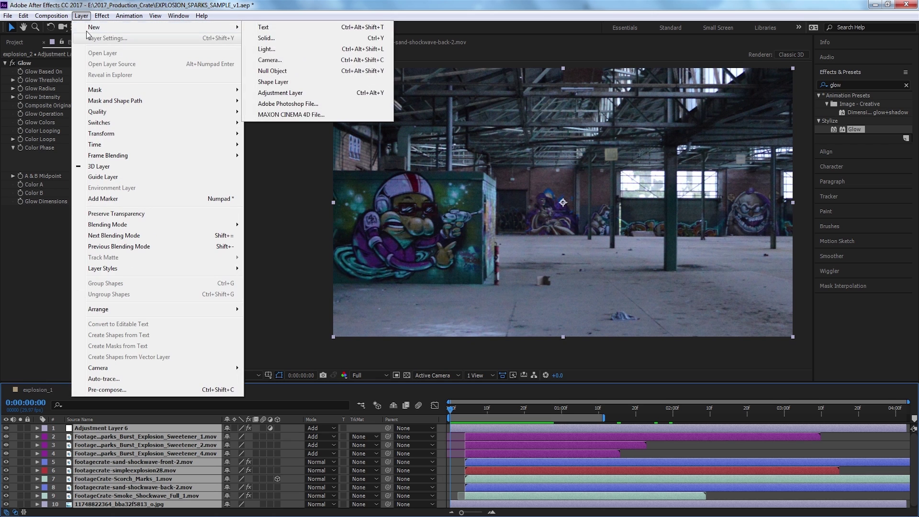
left_click(138, 388)
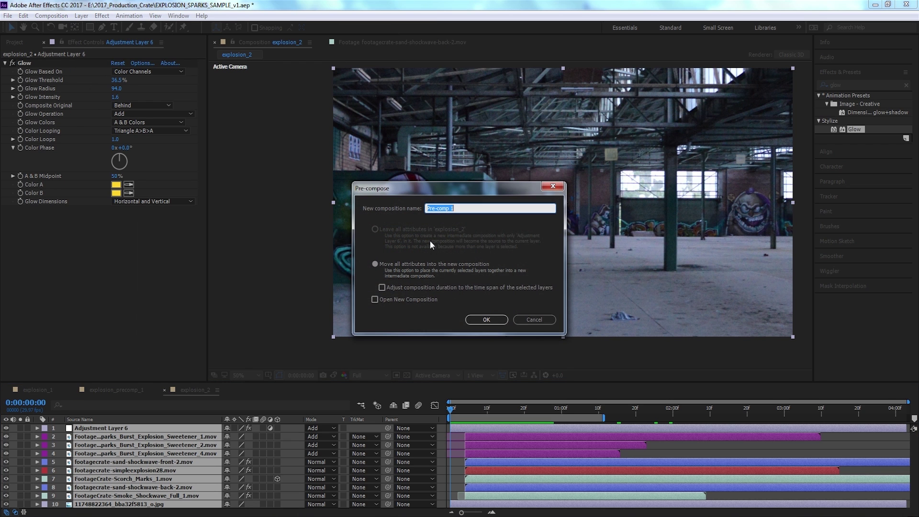
left_click(428, 207)
type("Expslosion_")
left_click(507, 320)
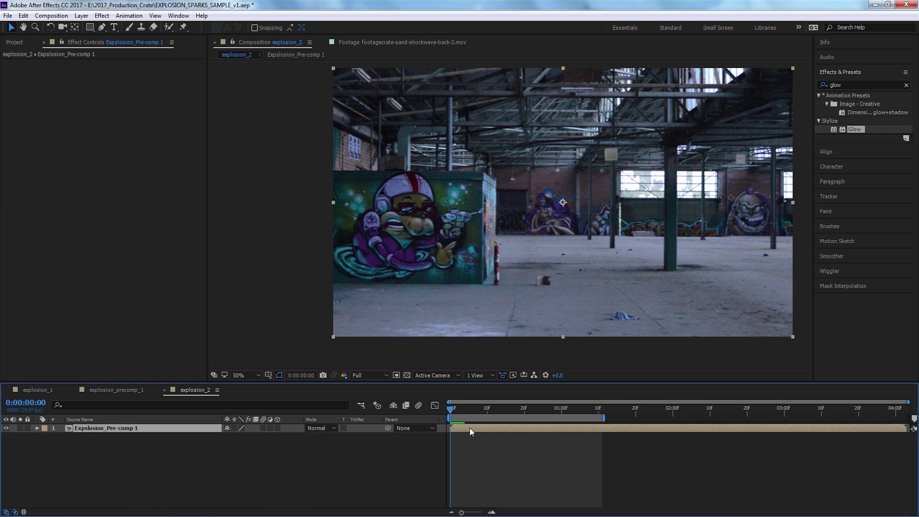
Extend the work area to the composition's end and add the expression wiggle(1,5) to the pre-comp layer's Anchor Point.
left_click_drag(606, 416, 907, 416)
left_click_drag(450, 399, 562, 416)
key("a")
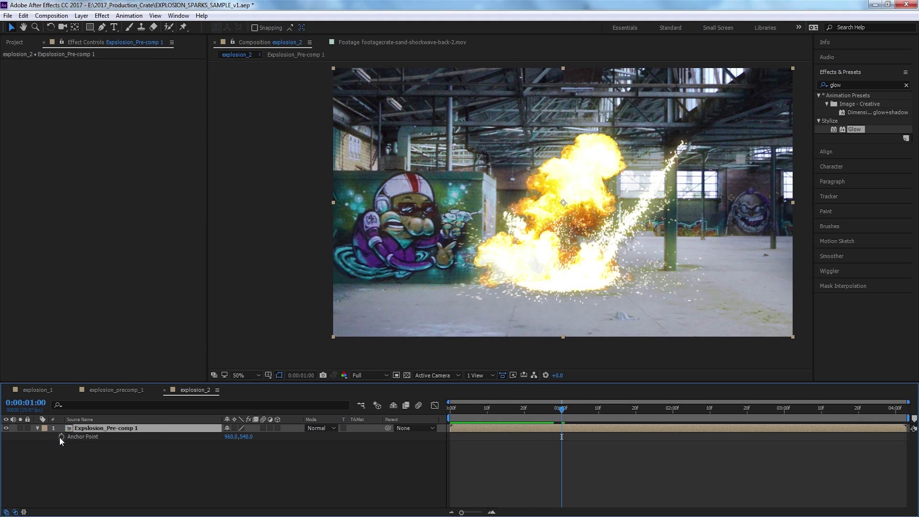
left_click(62, 435, "alt")
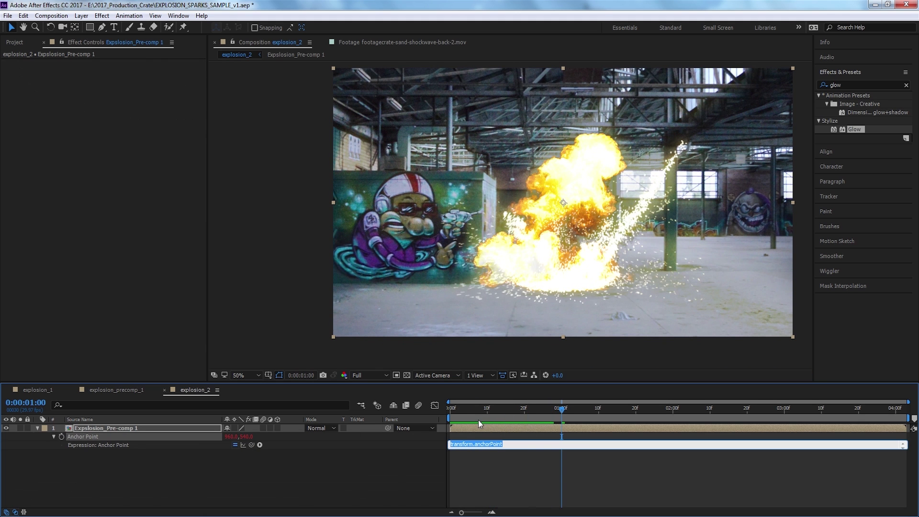
type("wiggle(1,5")
left_click(463, 458)
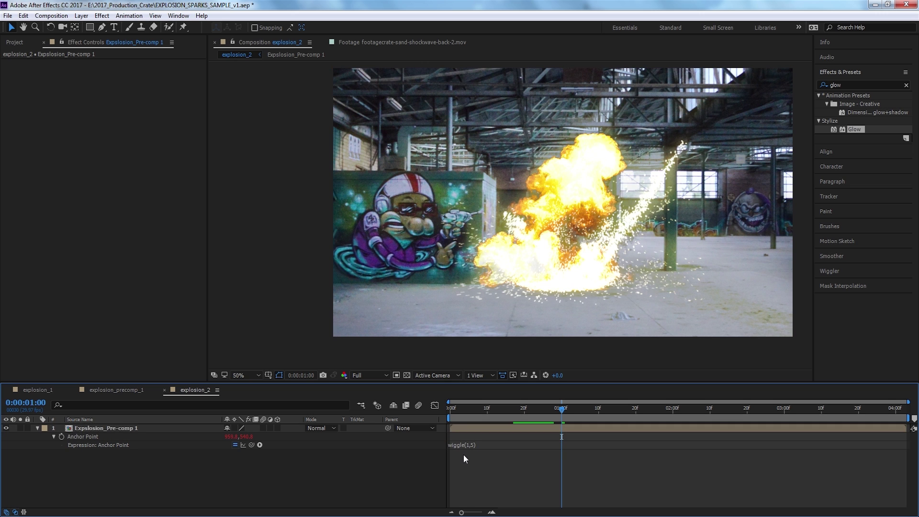
Try wiggle(50,5) as the Anchor Point expression, preview the shake, and restore wiggle(1,5).
left_click_drag(457, 414, 520, 410)
left_click(464, 443)
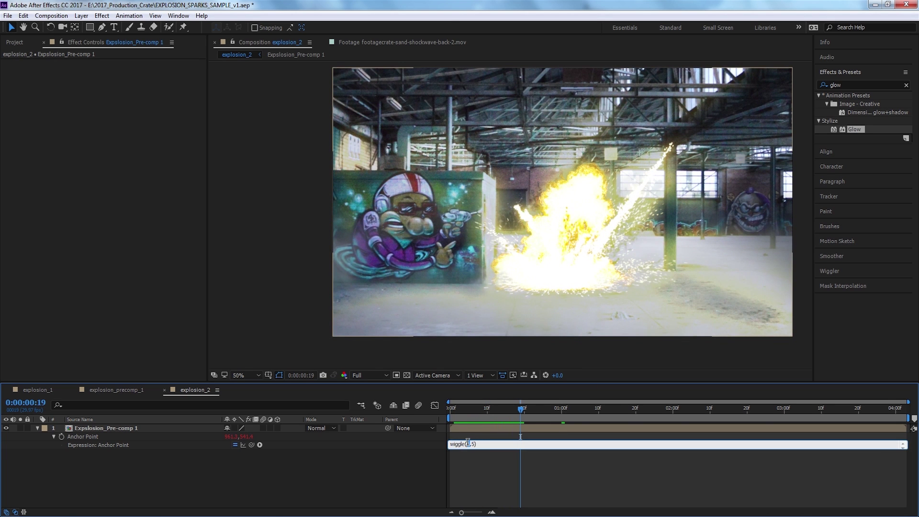
type("50")
left_click(484, 478)
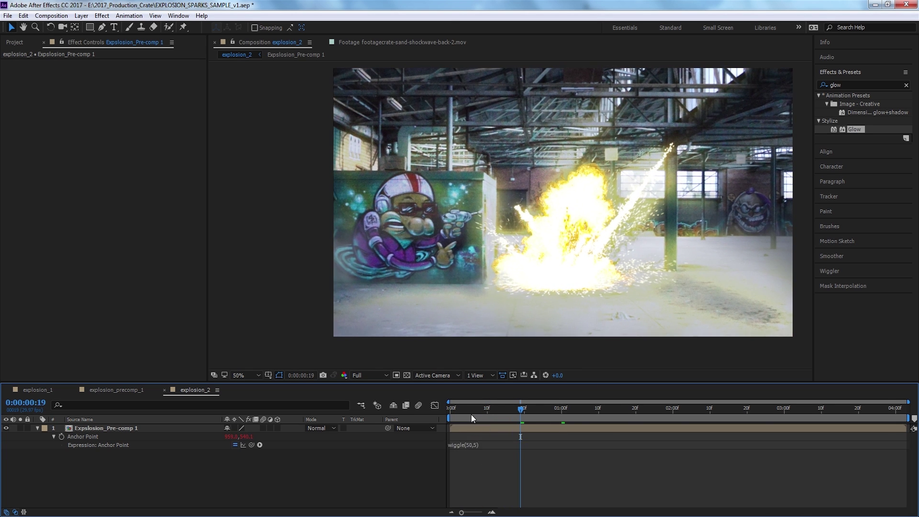
mouse_move(471, 415)
left_mouse_down()
mouse_move(548, 409)
mouse_move(458, 409)
left_mouse_up()
scroll(405, 298, "up", 1)
scroll(405, 297, "up", 1)
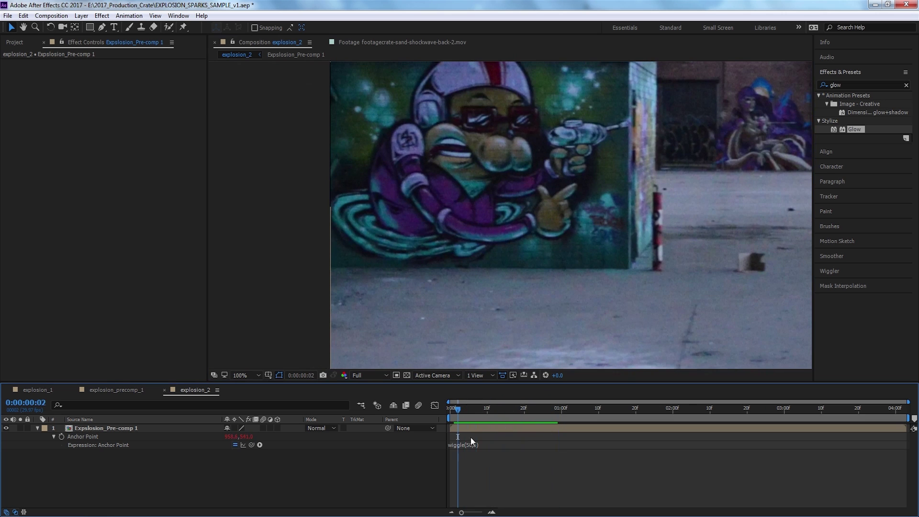
left_click(471, 445)
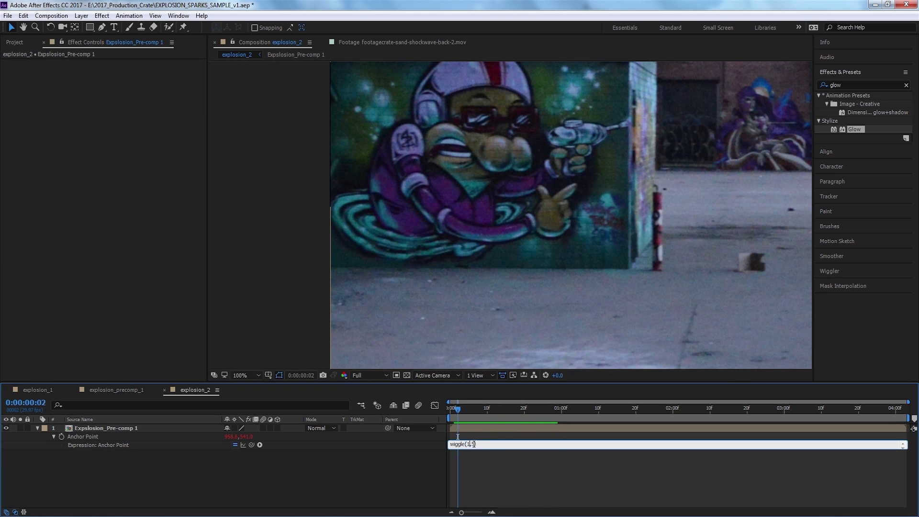
type("1")
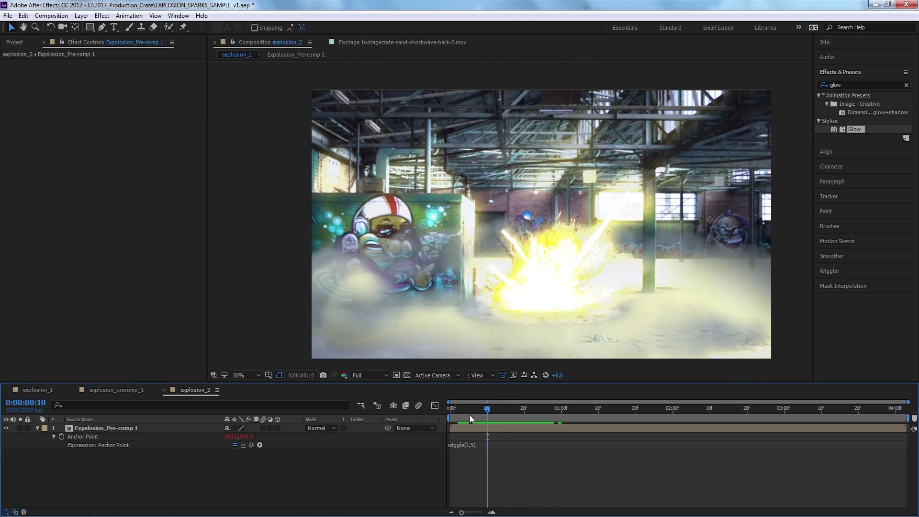
Play back the explosion from the start and again from 0:00:03:05 to judge the gentle camera drift.
mouse_move(469, 414)
left_mouse_down()
mouse_move(563, 415)
mouse_move(464, 413)
left_mouse_up()
key("space")
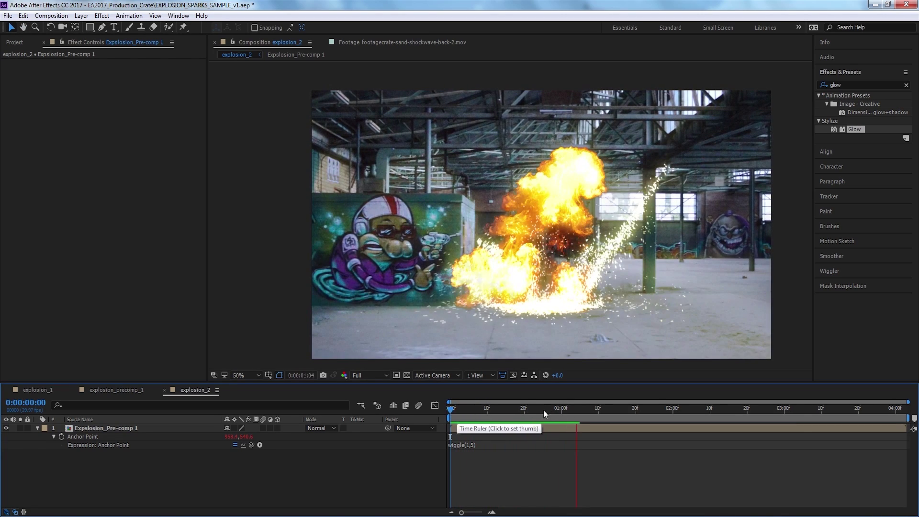
left_click(802, 410)
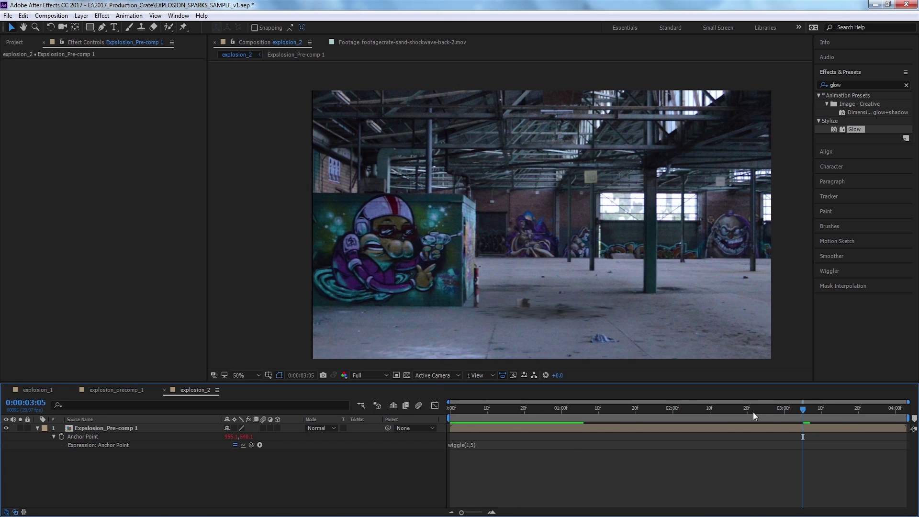
key("space")
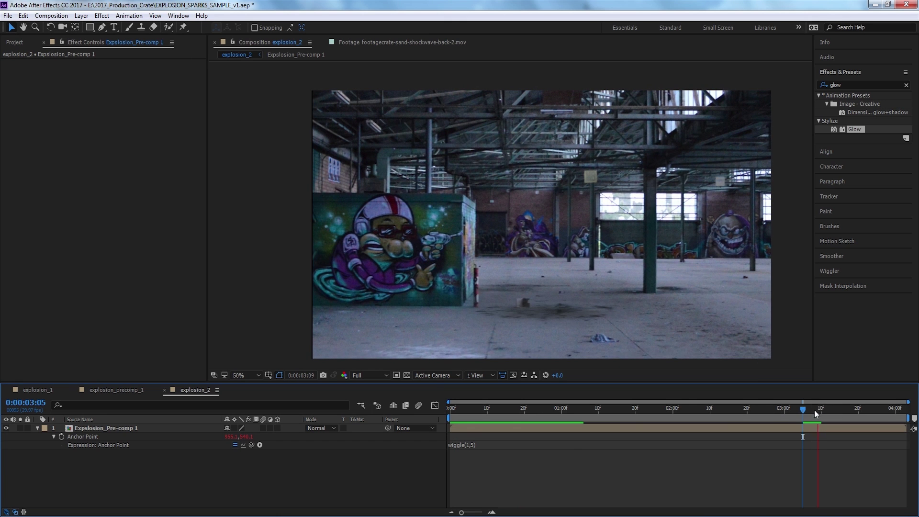
Find the Wigglerama preset and apply it to the Expslosion_Pre-comp 1 layer with the current time at 0:00:00:00.
left_click_drag(490, 409, 436, 407)
left_click(856, 85)
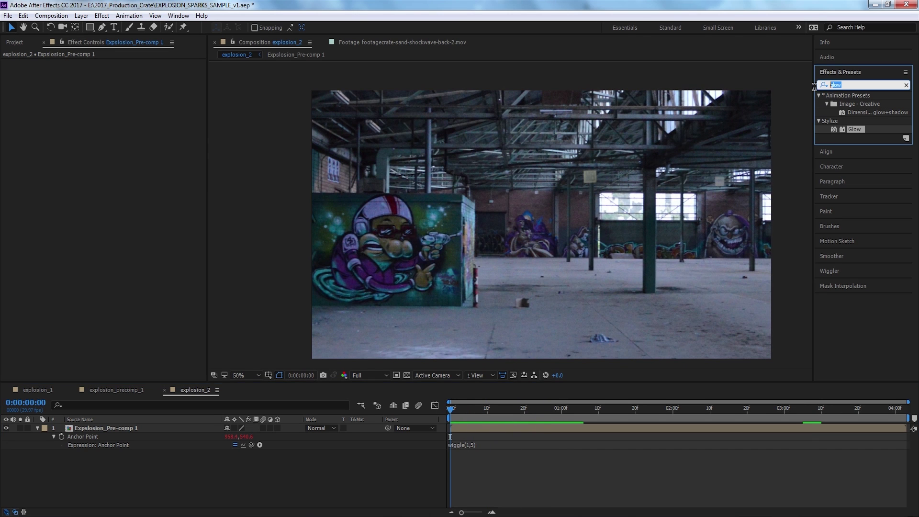
type("wiggler")
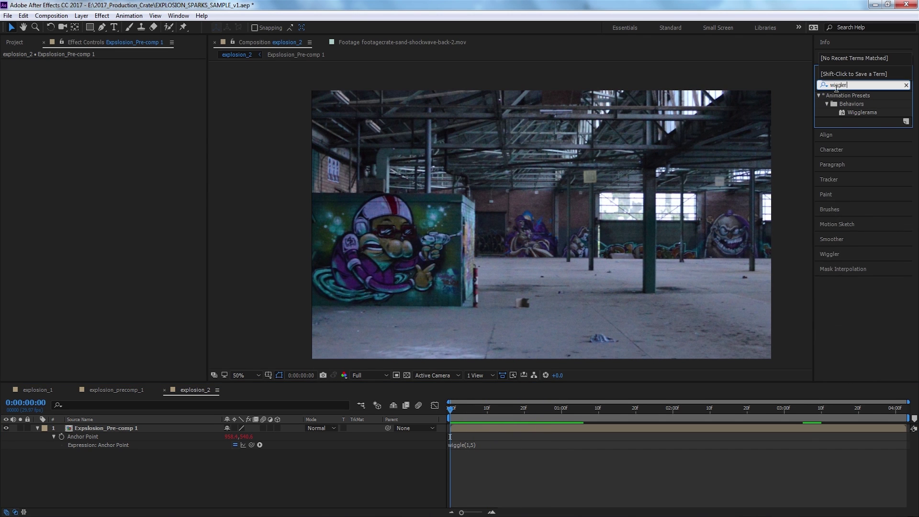
left_click_drag(842, 111, 91, 213)
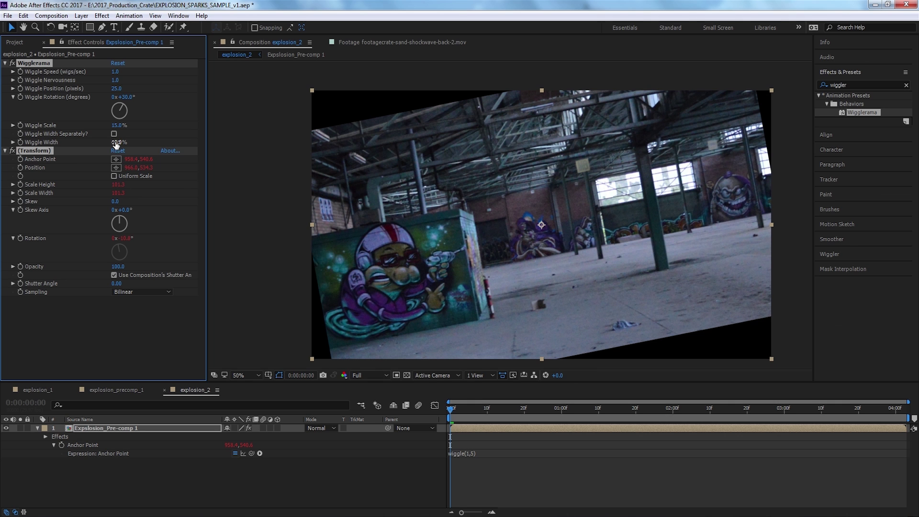
Set Wigglerama's Wiggle Scale to 0%, Wiggle Rotation to 0° and Wiggle Speed to 2.5.
type("0")
key("Return")
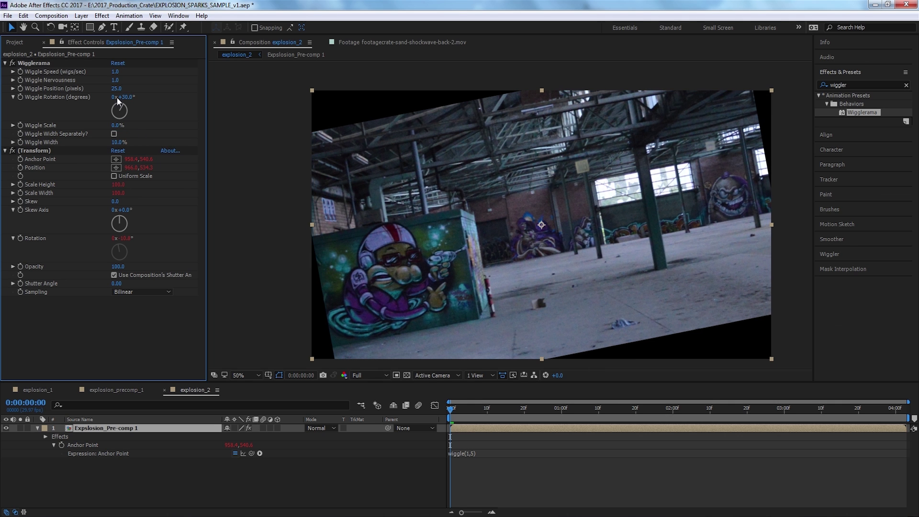
left_click(125, 97)
type("0")
key("Return")
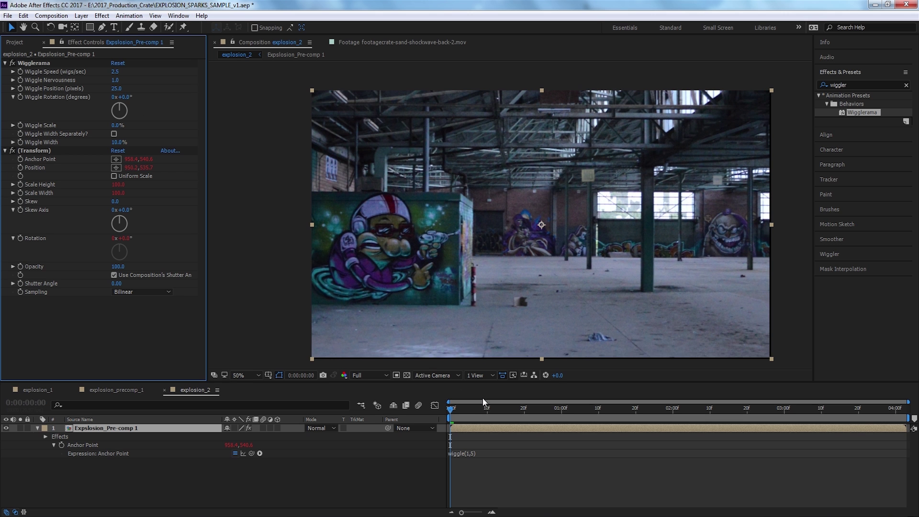
Find the blast's peak at 0:00:00:08 and set keyframes there for Wigglerama's Wiggle Speed, Wiggle Nervousness and Wiggle Position.
left_click_drag(450, 409, 465, 408)
key("Page_Up")
key("Page_Up")
key("Page_Down")
key("Page_Up")
key("Page_Up")
key("Page_Up")
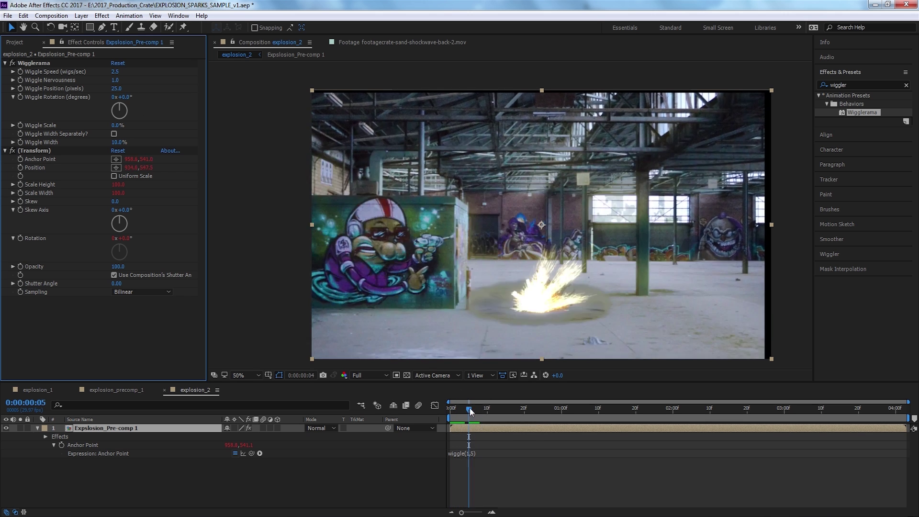
key("Page_Down")
key("Page_Down")
key("Page_Down")
key("Page_Down")
key("Page_Down")
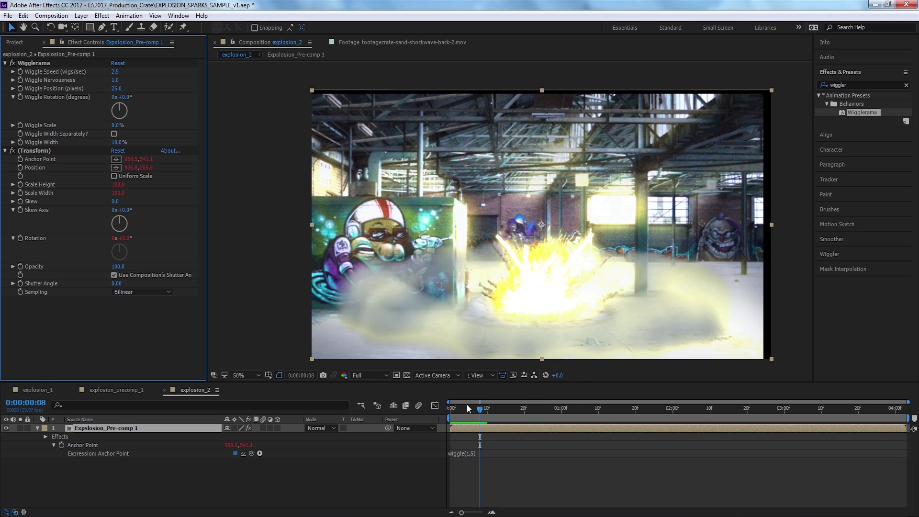
left_click(19, 89)
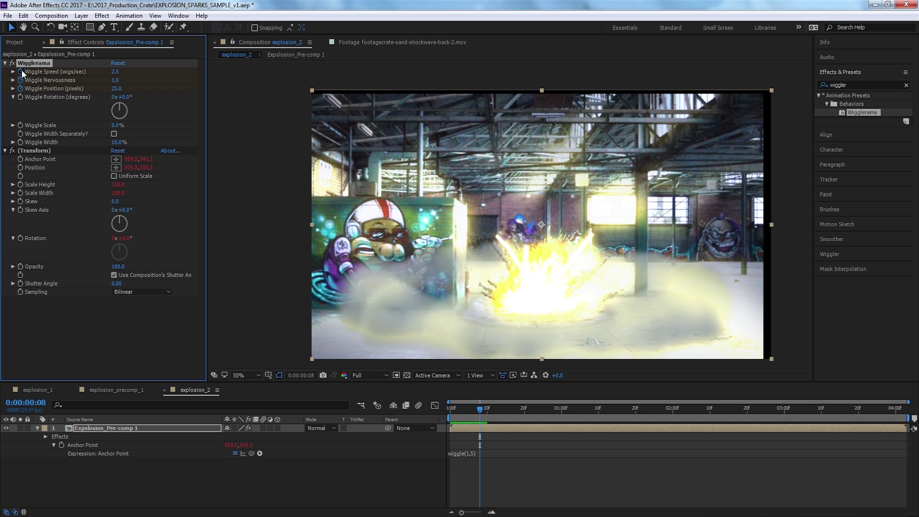
Set Wigglerama's Wiggle Speed and Wiggle Position to 0 at 0:00:00:04, where the blast begins.
key("Page_Up")
key("Page_Up")
key("Page_Up")
key("Page_Up")
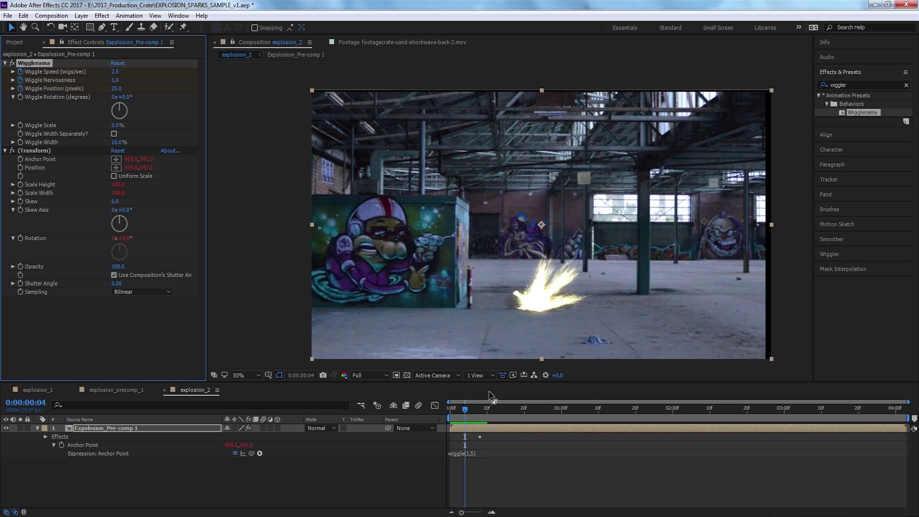
left_click_drag(115, 72, 91, 90)
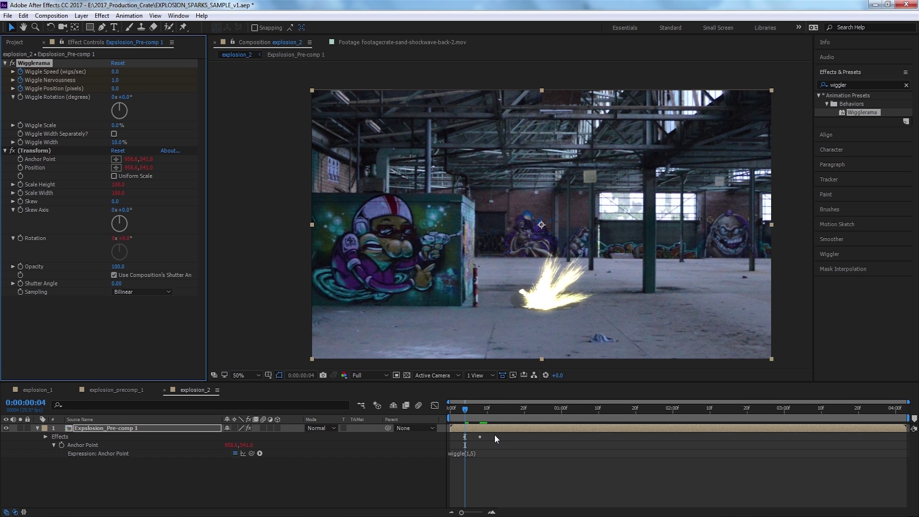
Reveal the layer's keyframes and set Wiggle Speed and Wiggle Position to 0 shortly before the one-second mark.
key("u")
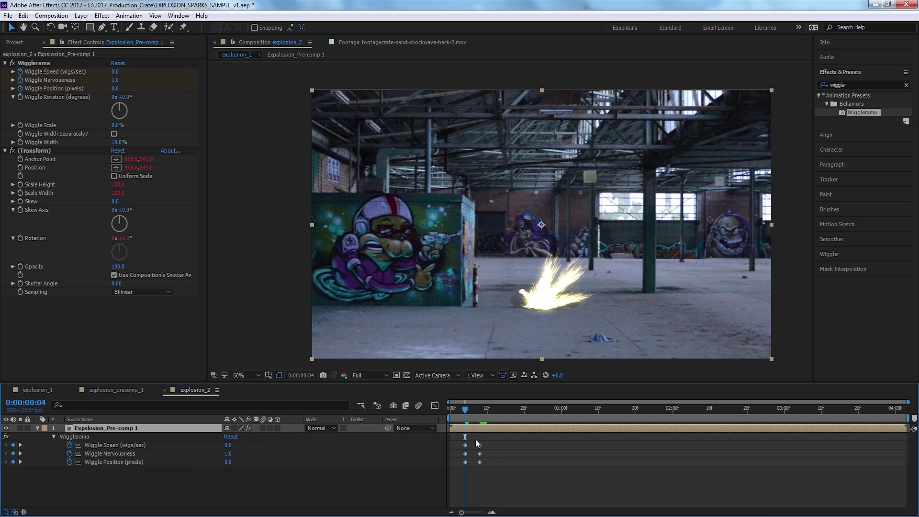
left_click_drag(481, 426, 536, 411)
left_click_drag(116, 89, 100, 84)
Play back the blast repeatedly from its first frames to judge the keyframed camera shake.
left_click(464, 412)
left_click(483, 468)
key("space")
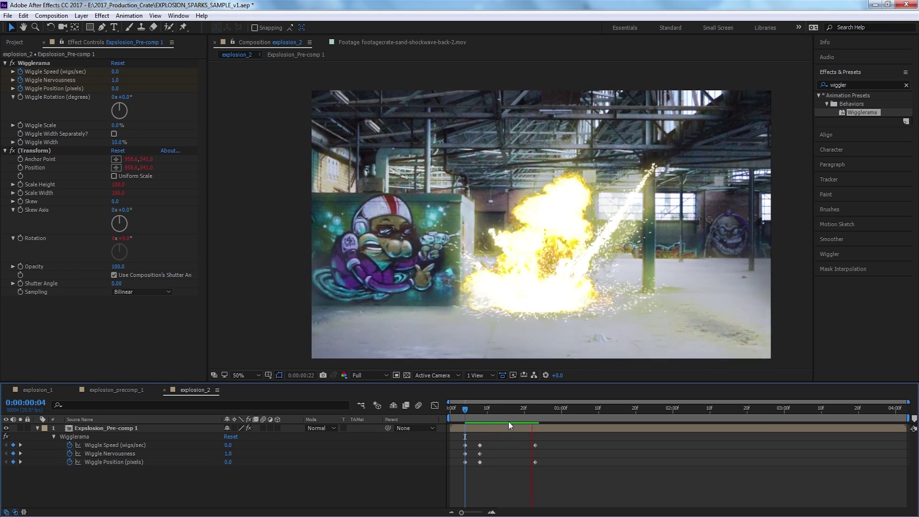
key("space")
left_click_drag(469, 410, 463, 411)
key("space")
key("space")
left_click(451, 412)
key("space")
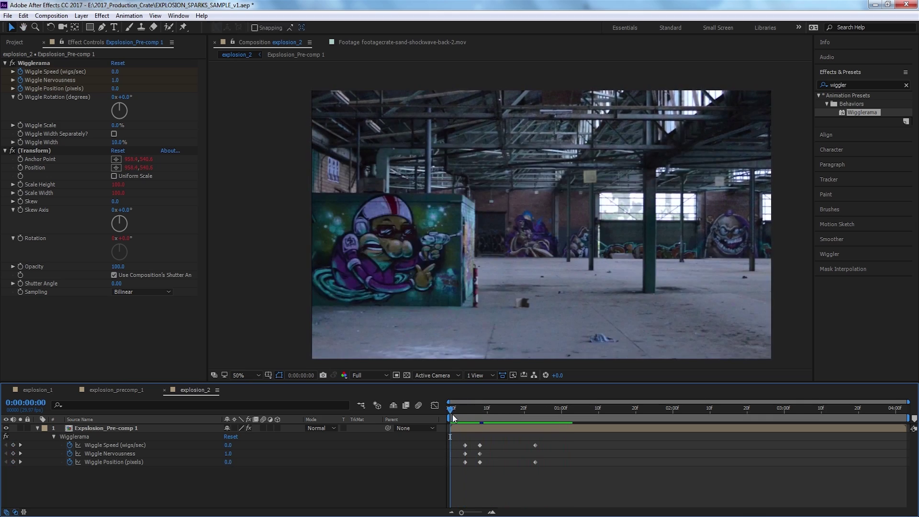
key("space")
Raise the Wiggle Position keyframe's value at 0:00:00:08 to strengthen the shake, and return to the start of the composition.
left_click_drag(458, 414, 480, 414)
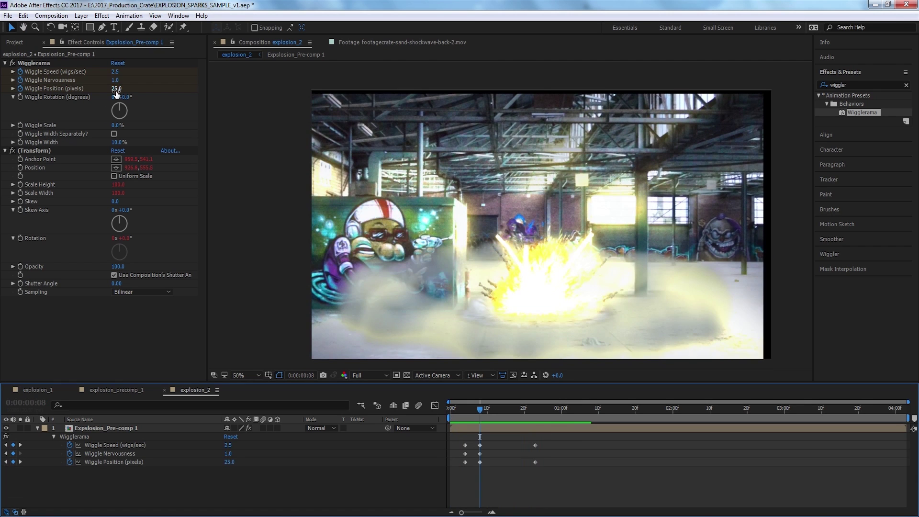
left_click_drag(116, 91, 119, 89)
left_click(451, 411)
left_click(510, 463)
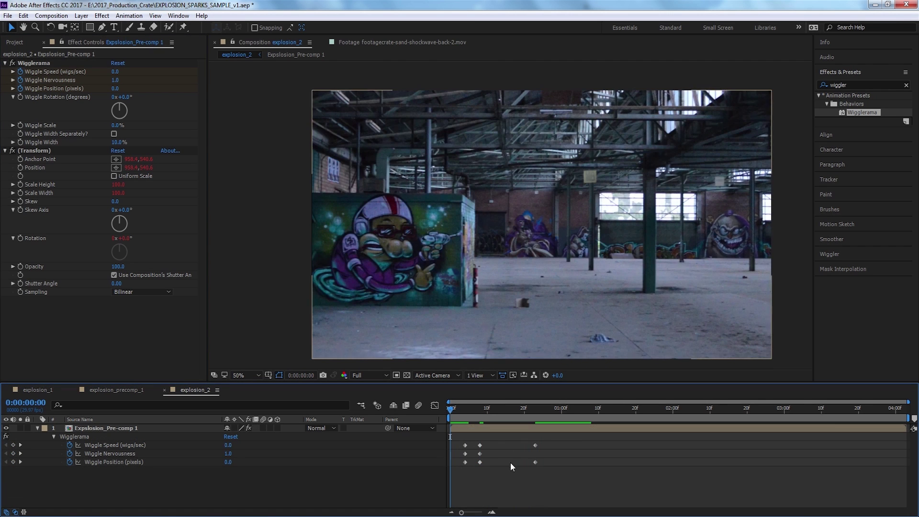
Play back the stronger shake and move the final Wiggle Speed and Wiggle Position keyframes to just past the one-second mark.
key("space")
key("space")
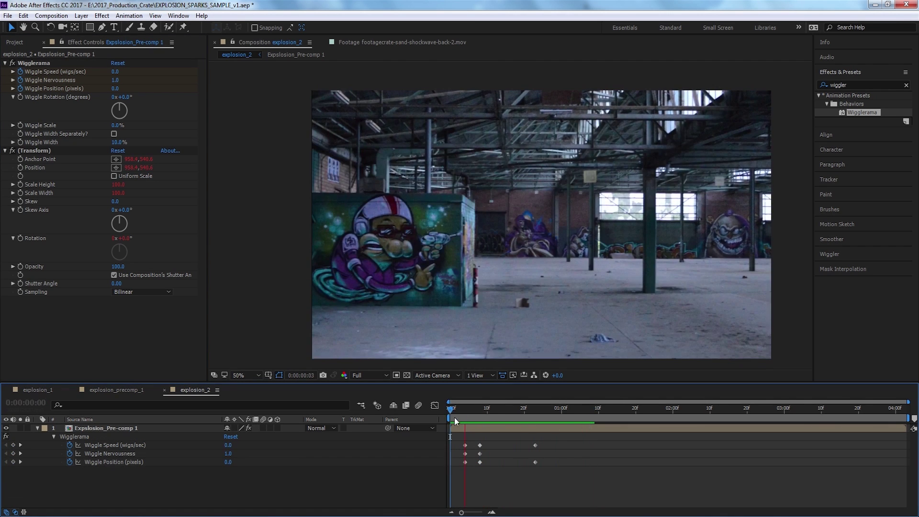
left_click_drag(513, 465, 547, 461)
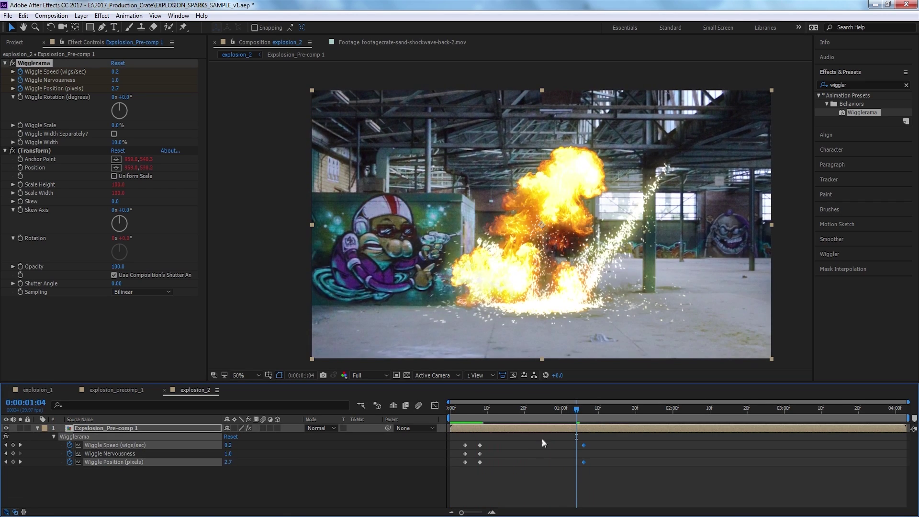
Move the final Wiggle Speed and Wiggle Position keyframes earlier, to about 0:00:00:23, and play back the blast repeatedly to judge the shake.
left_click(510, 479)
key("space")
key("space")
left_click(458, 412)
key("space")
key("space")
left_click(451, 410)
key("space")
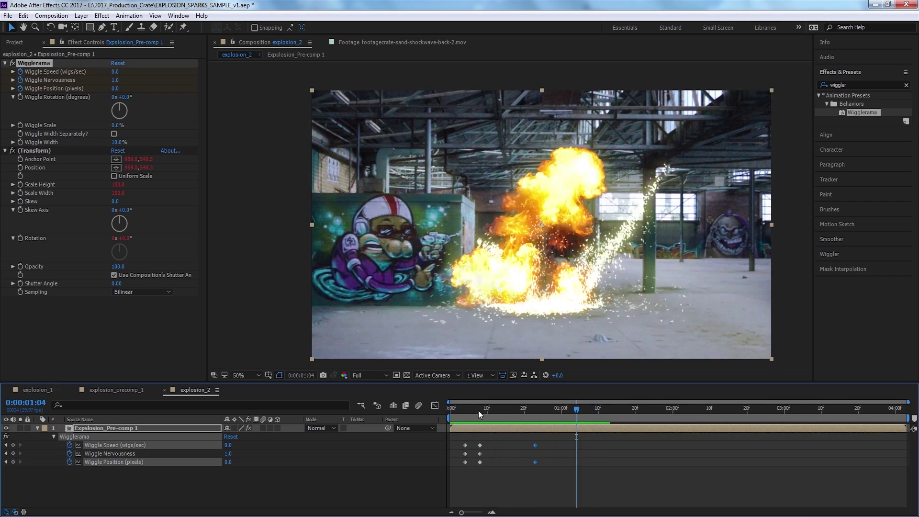
left_click_drag(463, 412, 458, 412)
key("space")
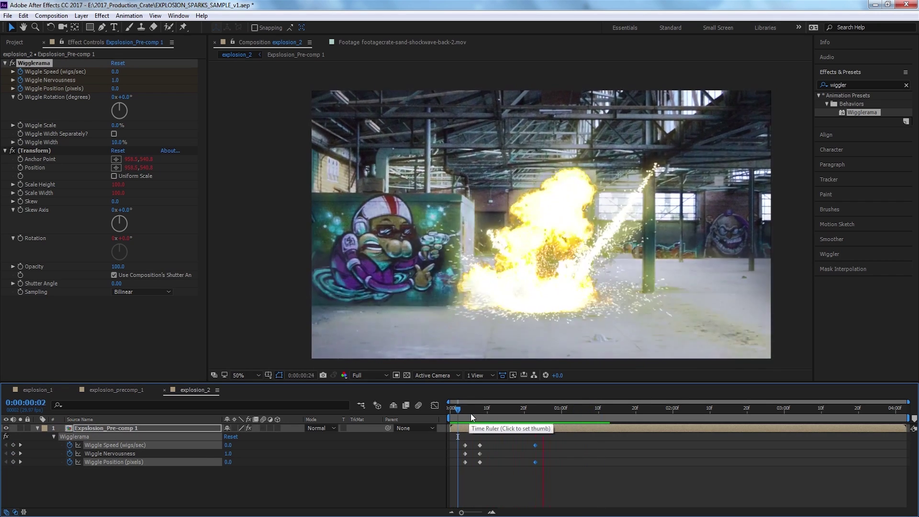
key("space")
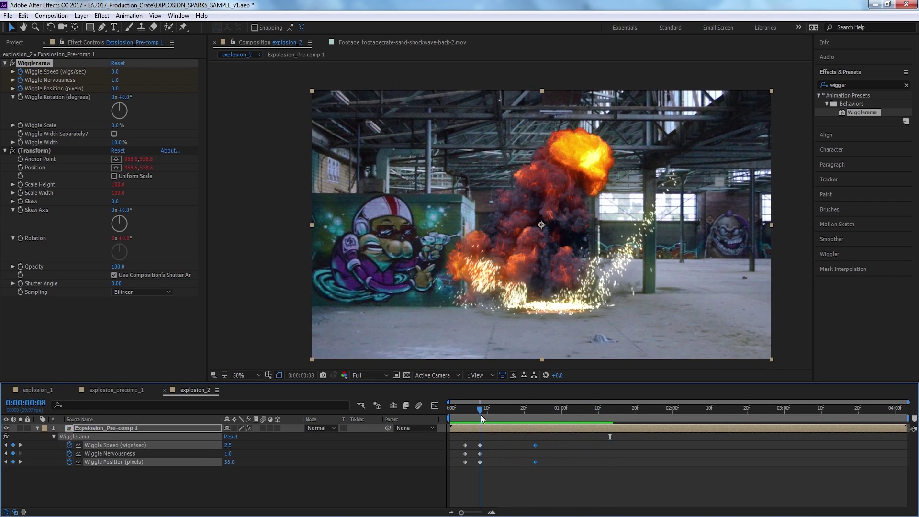
Try a much higher Wiggle Nervousness value at 0:00:00:08, play back the blast, and undo the change.
left_click(496, 461)
left_click(485, 427)
left_click_drag(114, 80, 149, 78)
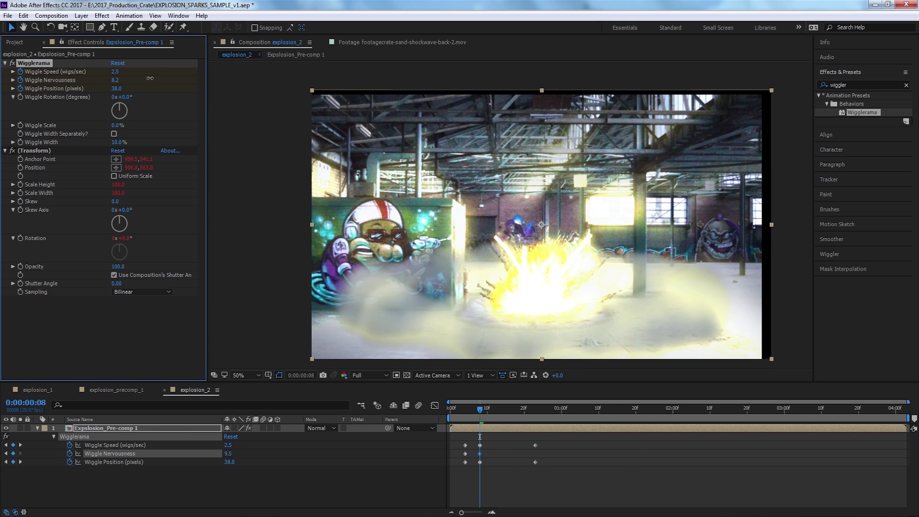
left_click(458, 410)
key("space")
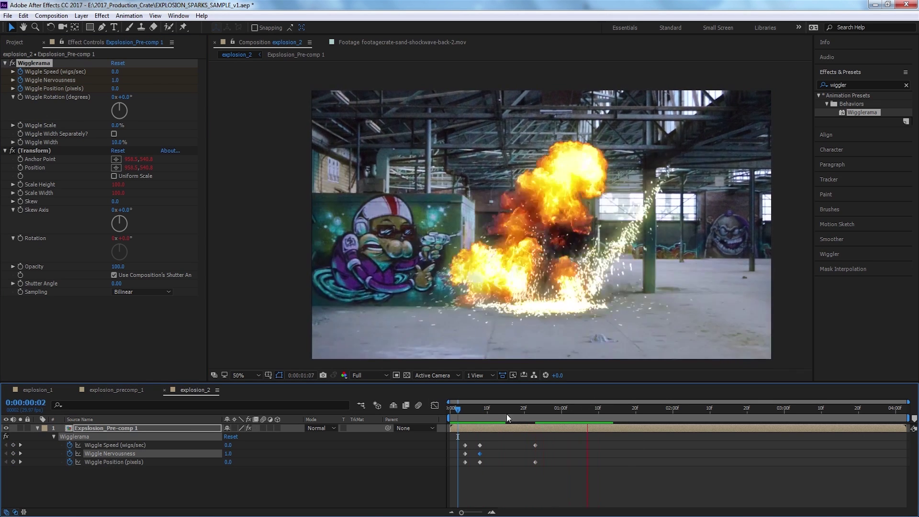
left_click(464, 412)
key("ctrl+z")
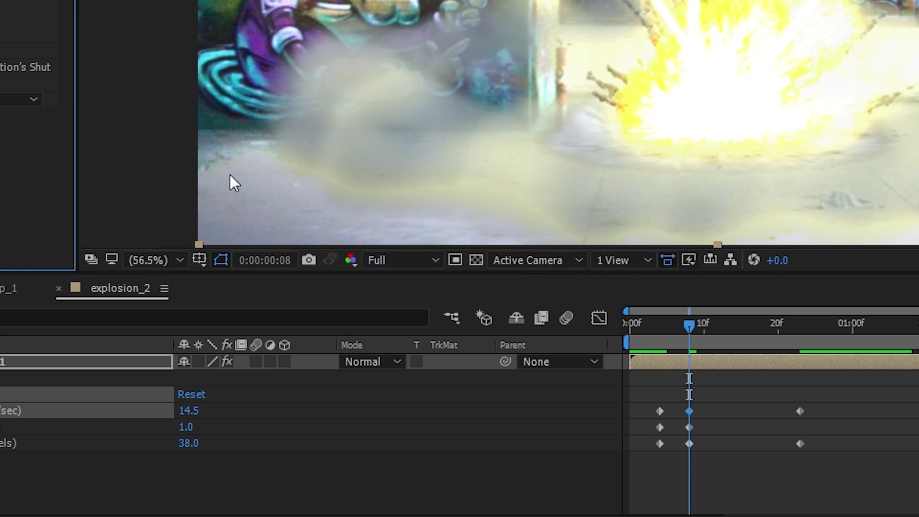
Enable motion blur for the pre-comp layer and the composition, and examine the frame's upper corner at 0:00:00:12 for exposed edges.
left_click(256, 361)
left_click(567, 319)
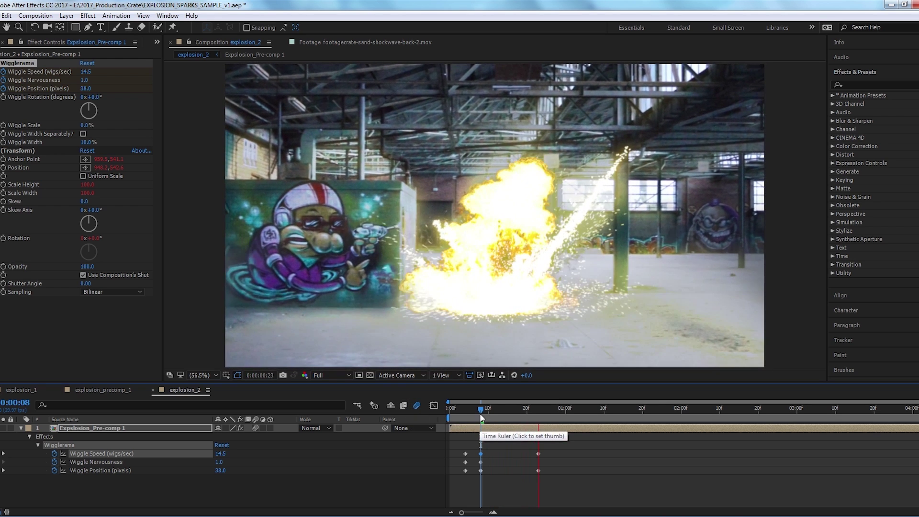
scroll(495, 215, "up", 1)
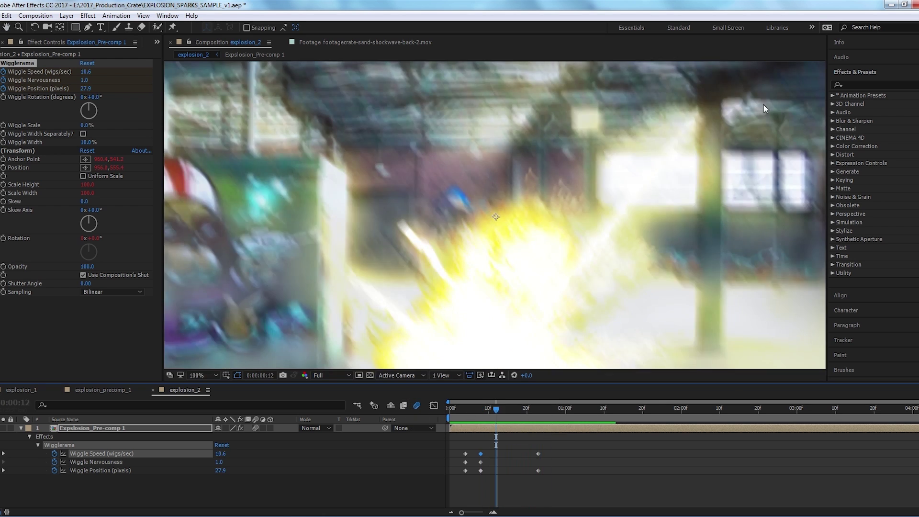
left_click_drag(789, 106, 643, 180)
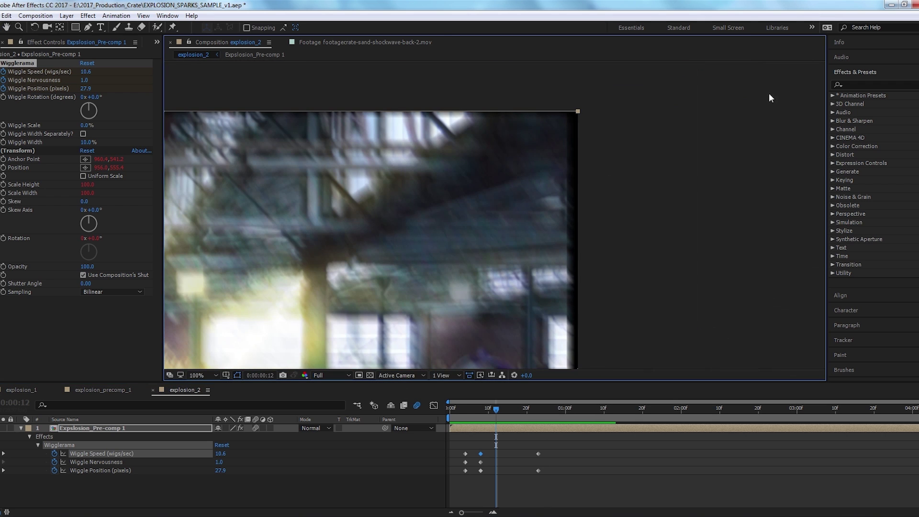
Apply the Motion Tile effect to the pre-comp layer with Output Width and Output Height at 200 and Mirror Edges on.
left_click(864, 86)
type("motion til")
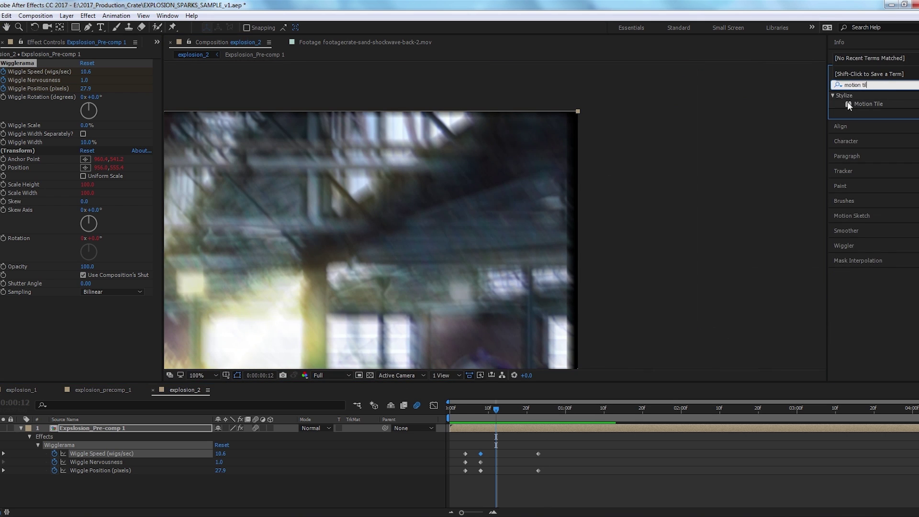
left_click_drag(848, 105, 94, 341)
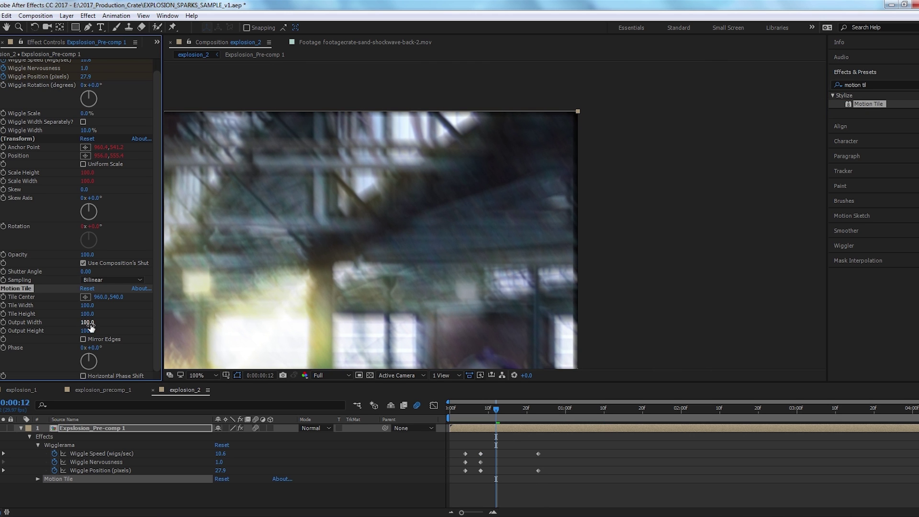
type("200")
key("Tab")
type("2")
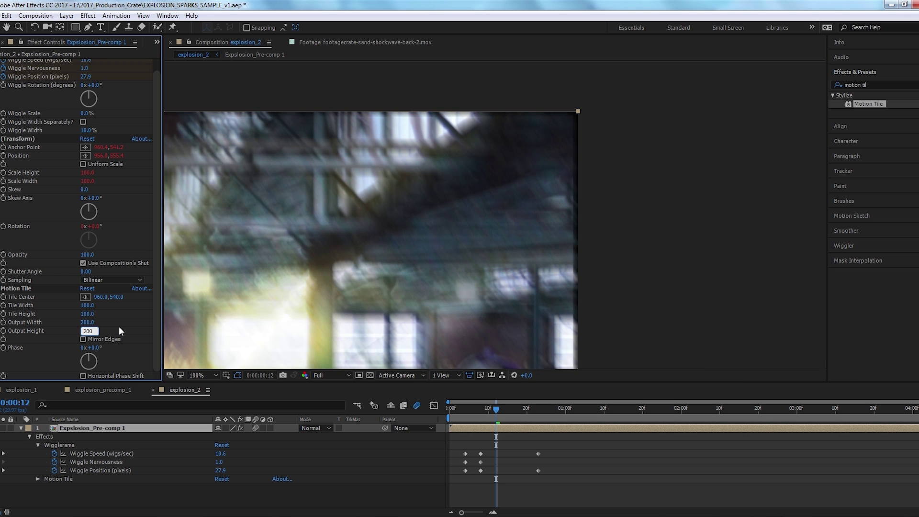
left_click(83, 339)
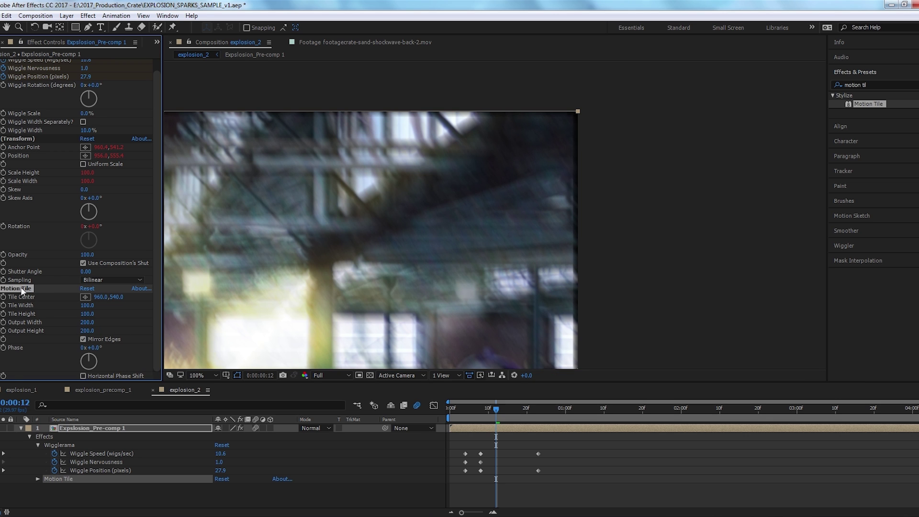
Place Motion Tile above Wigglerama in the effect order and play back the composition from its start.
left_click_drag(21, 288, 31, 62)
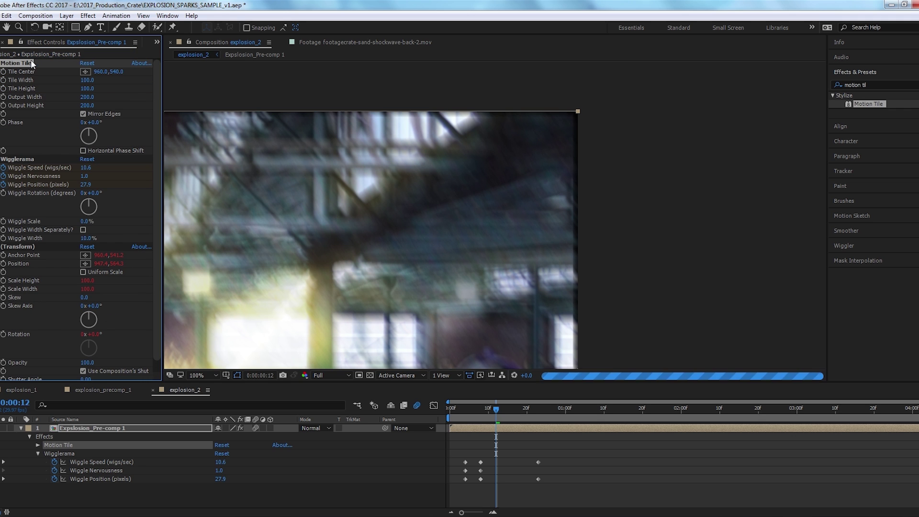
left_click_drag(462, 168, 408, 176)
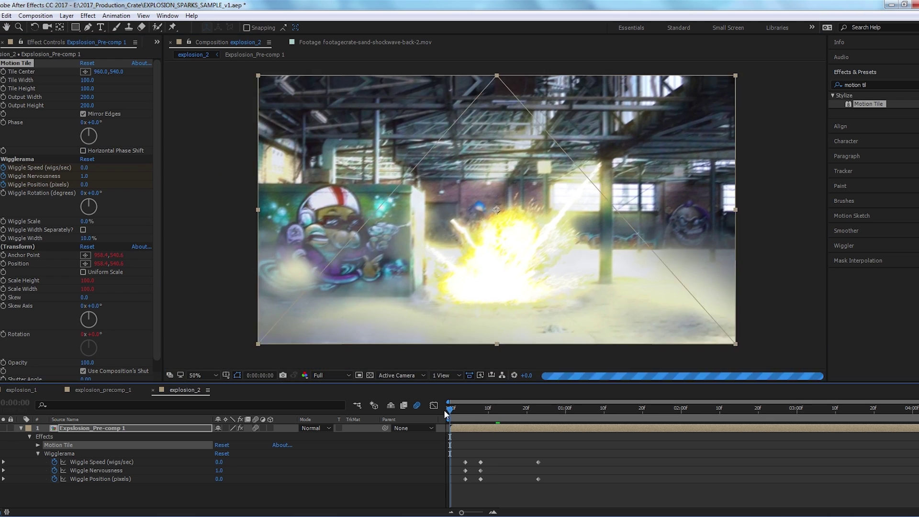
key("space")
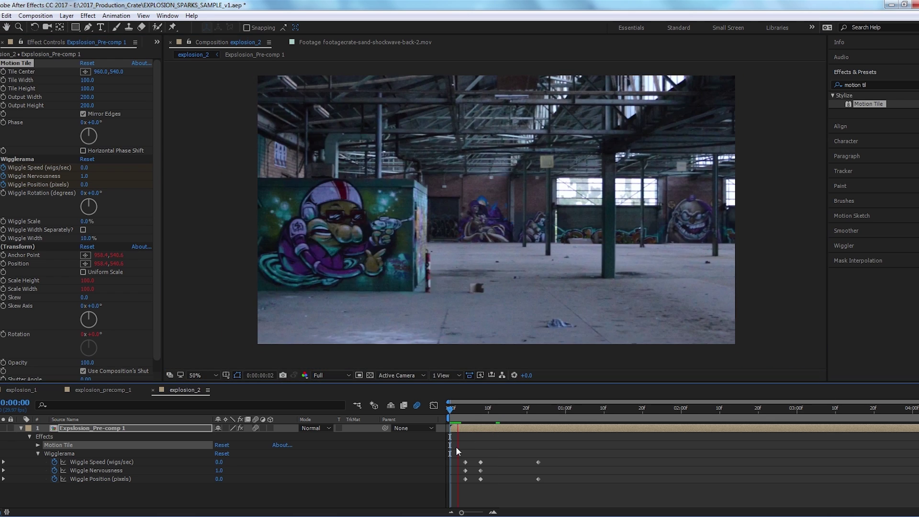